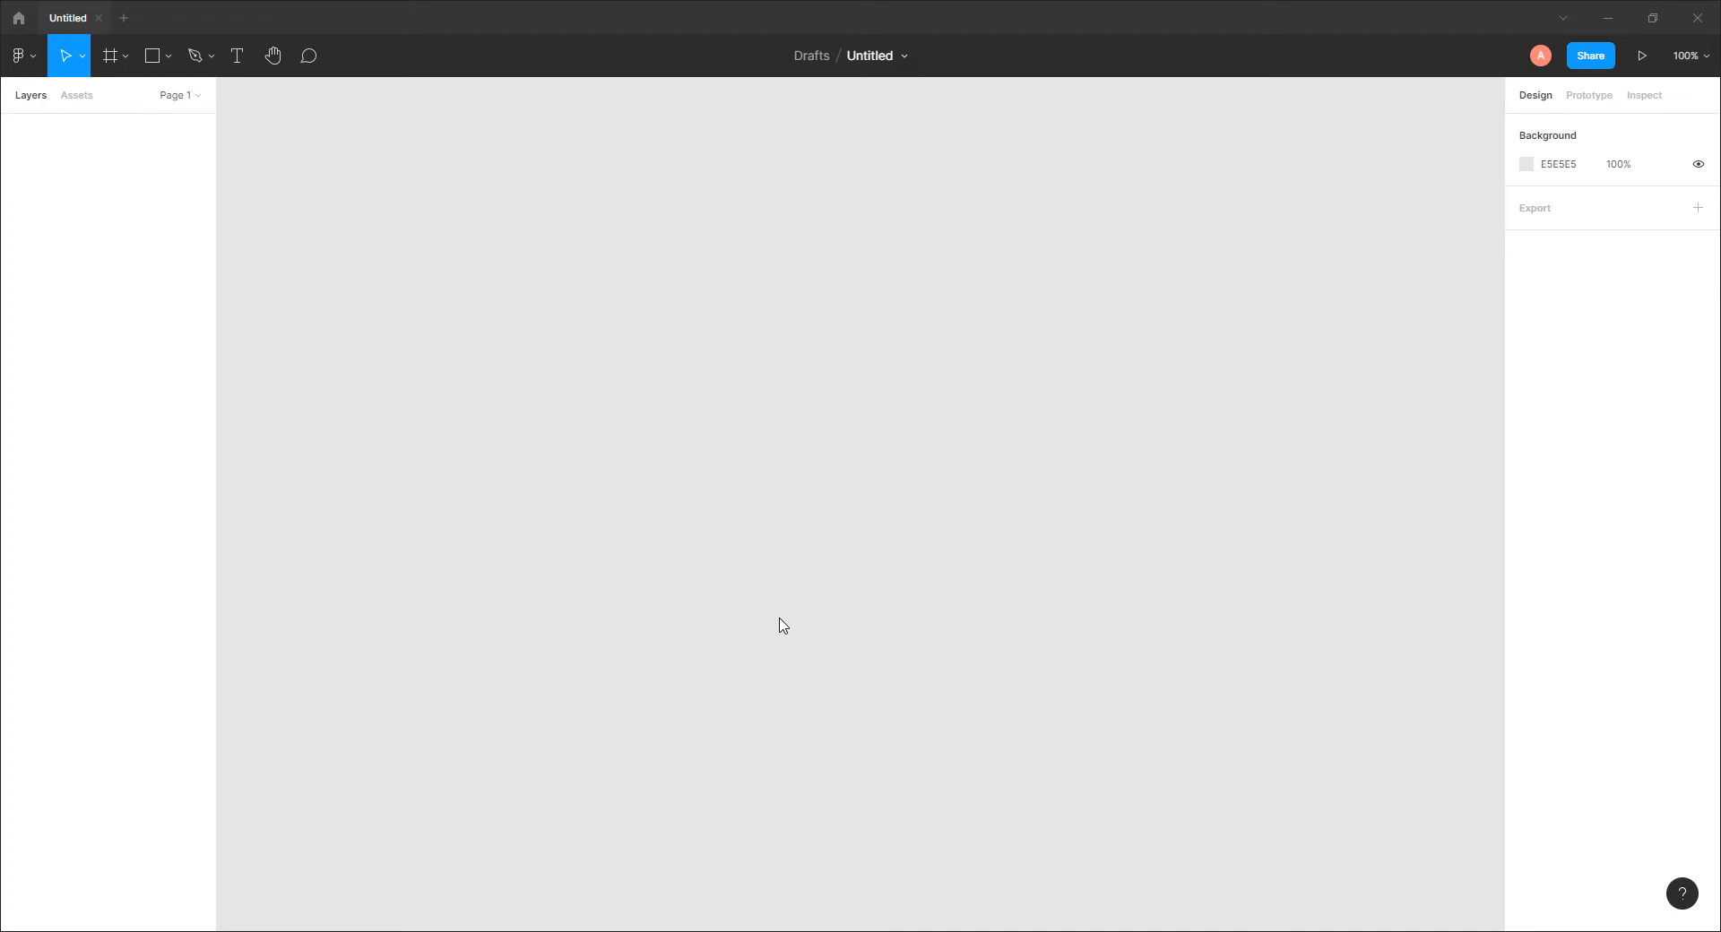
Step: Create a MacBook Pro frame of 1440 × 900 and fill it with black (000000)
{"action": "left_click", "coordinate": [111, 57]}
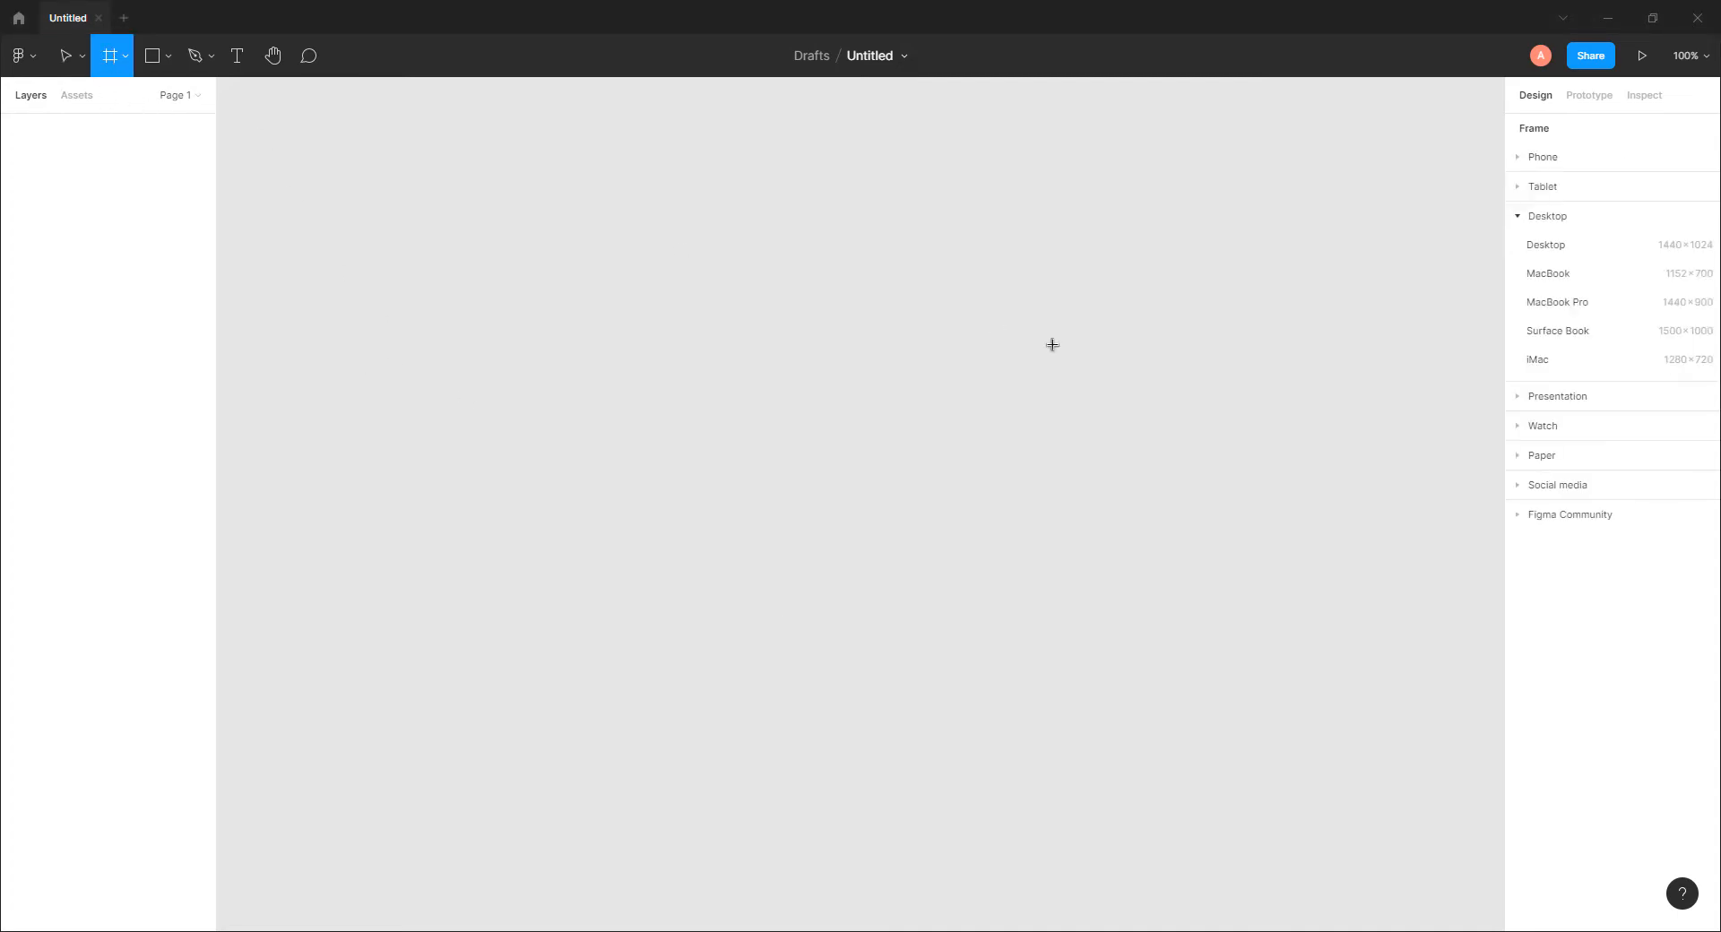
{"action": "left_click", "coordinate": [1575, 301]}
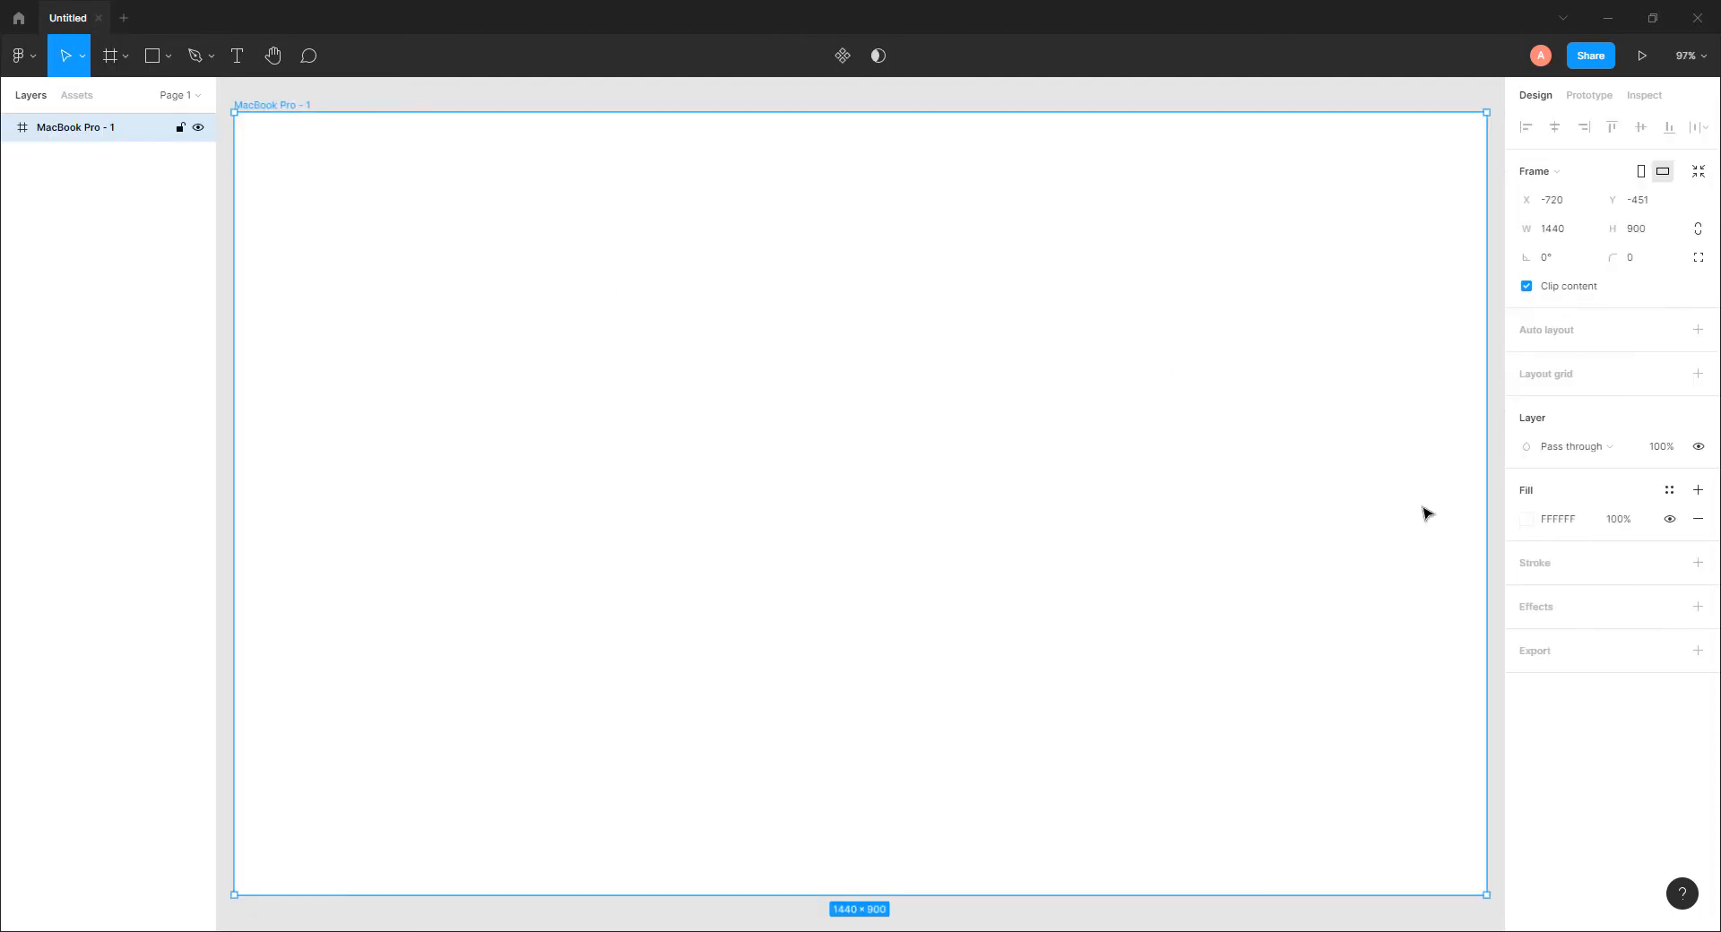
{"action": "left_click", "coordinate": [1525, 519]}
{"action": "left_click_drag", "start_coordinate": [1383, 624], "coordinate": [1239, 740]}
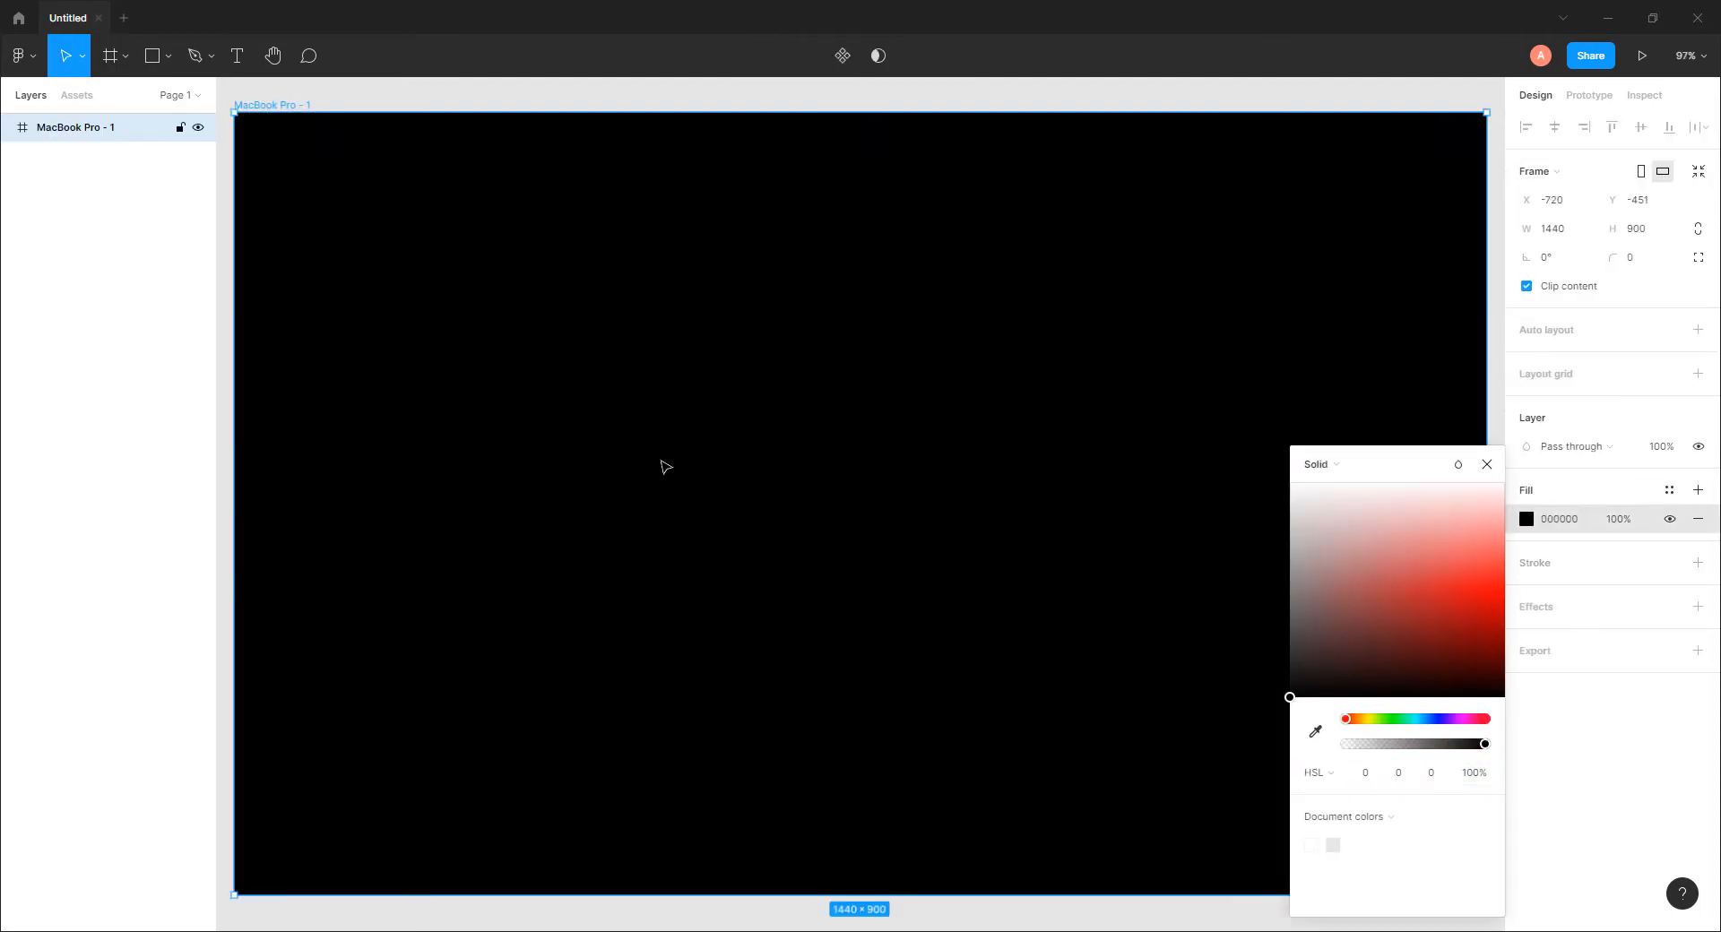
{"action": "left_click", "coordinate": [745, 97]}
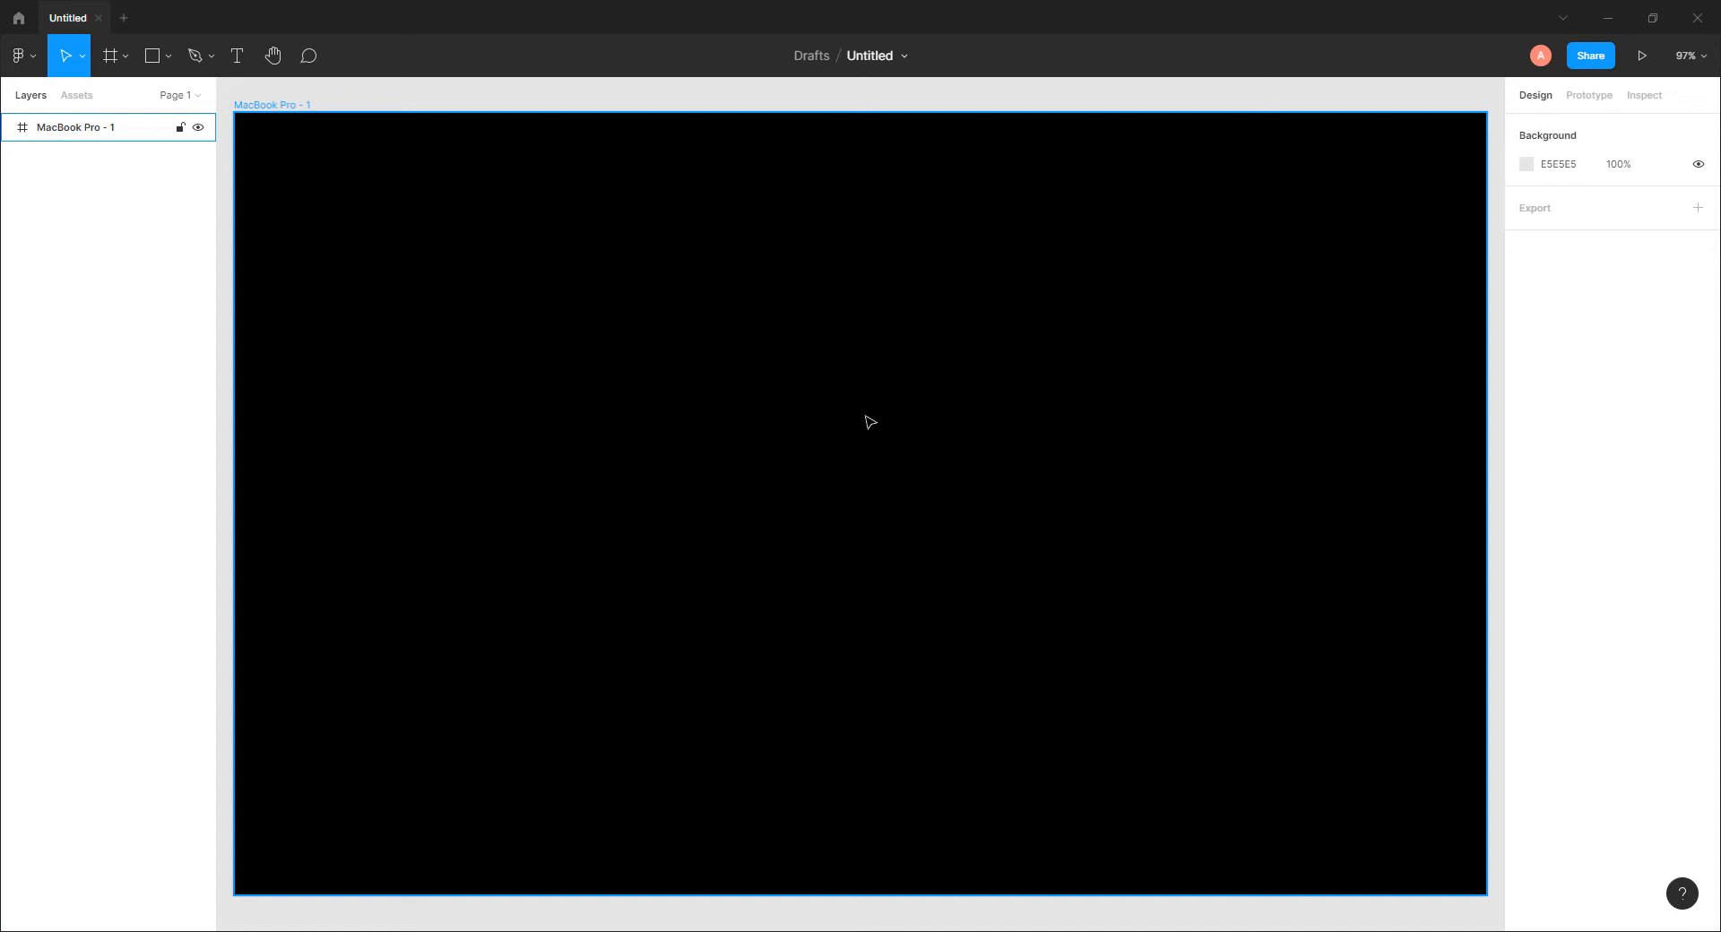
Step: Bring giphy.gif from the TUTO Gif anime Figma folder in File Explorer into the centre of the black frame
{"action": "left_click", "coordinate": [241, 1]}
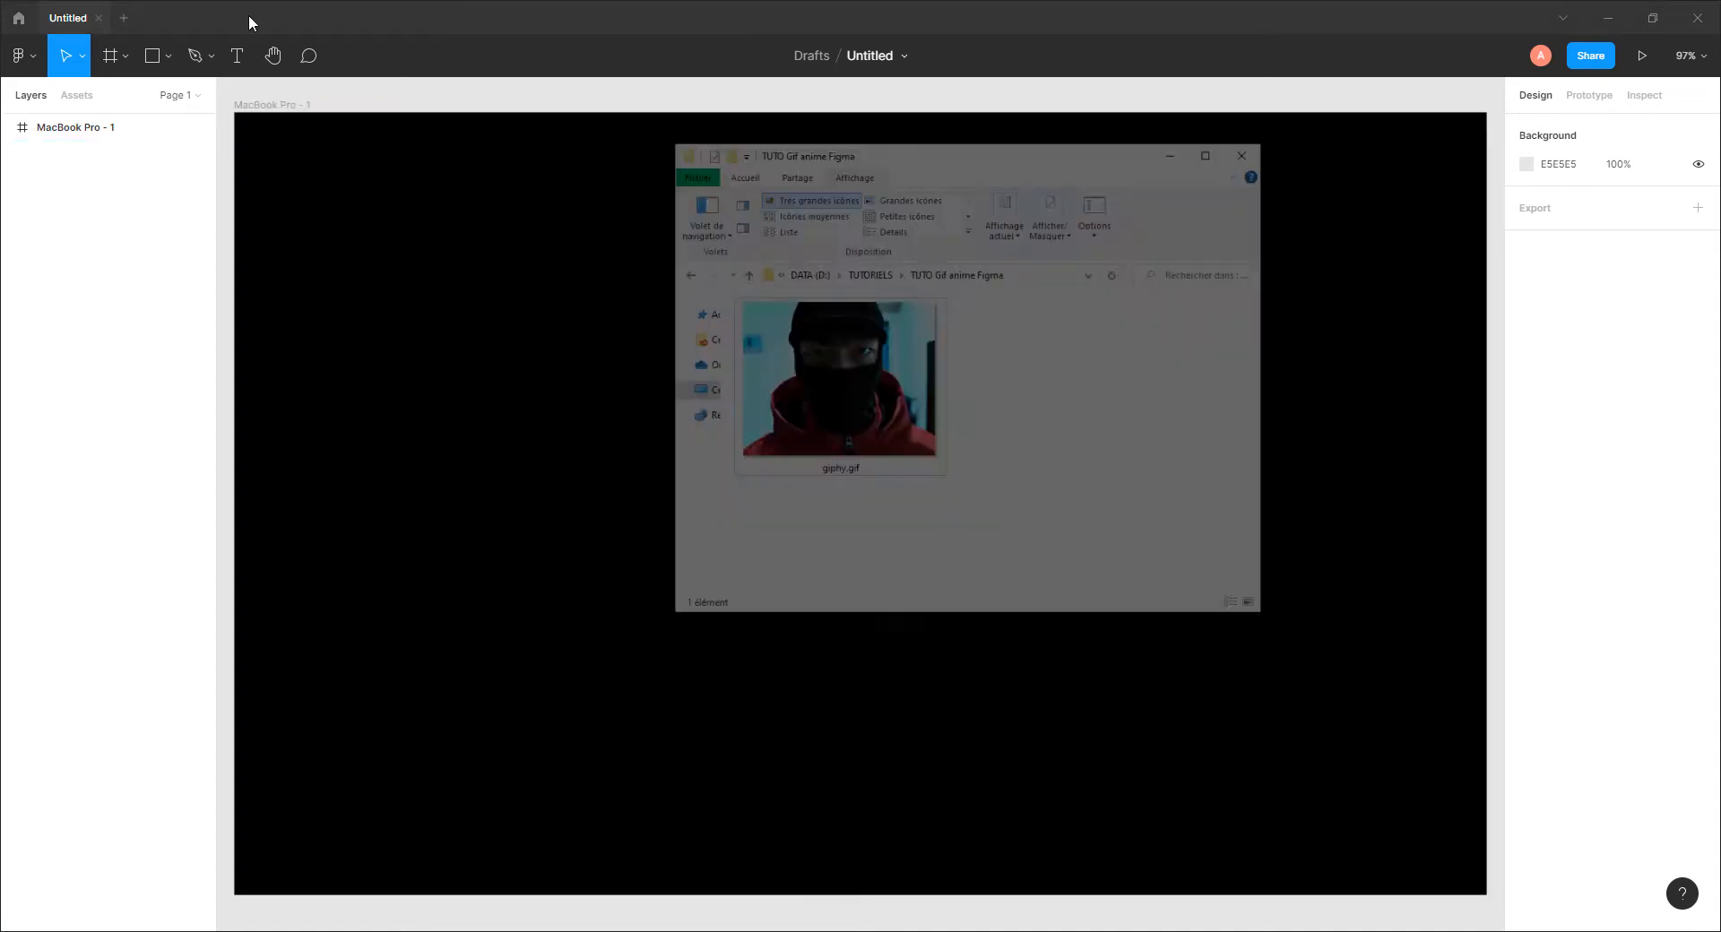
{"action": "left_click_drag", "start_coordinate": [1187, 222], "coordinate": [1368, 226]}
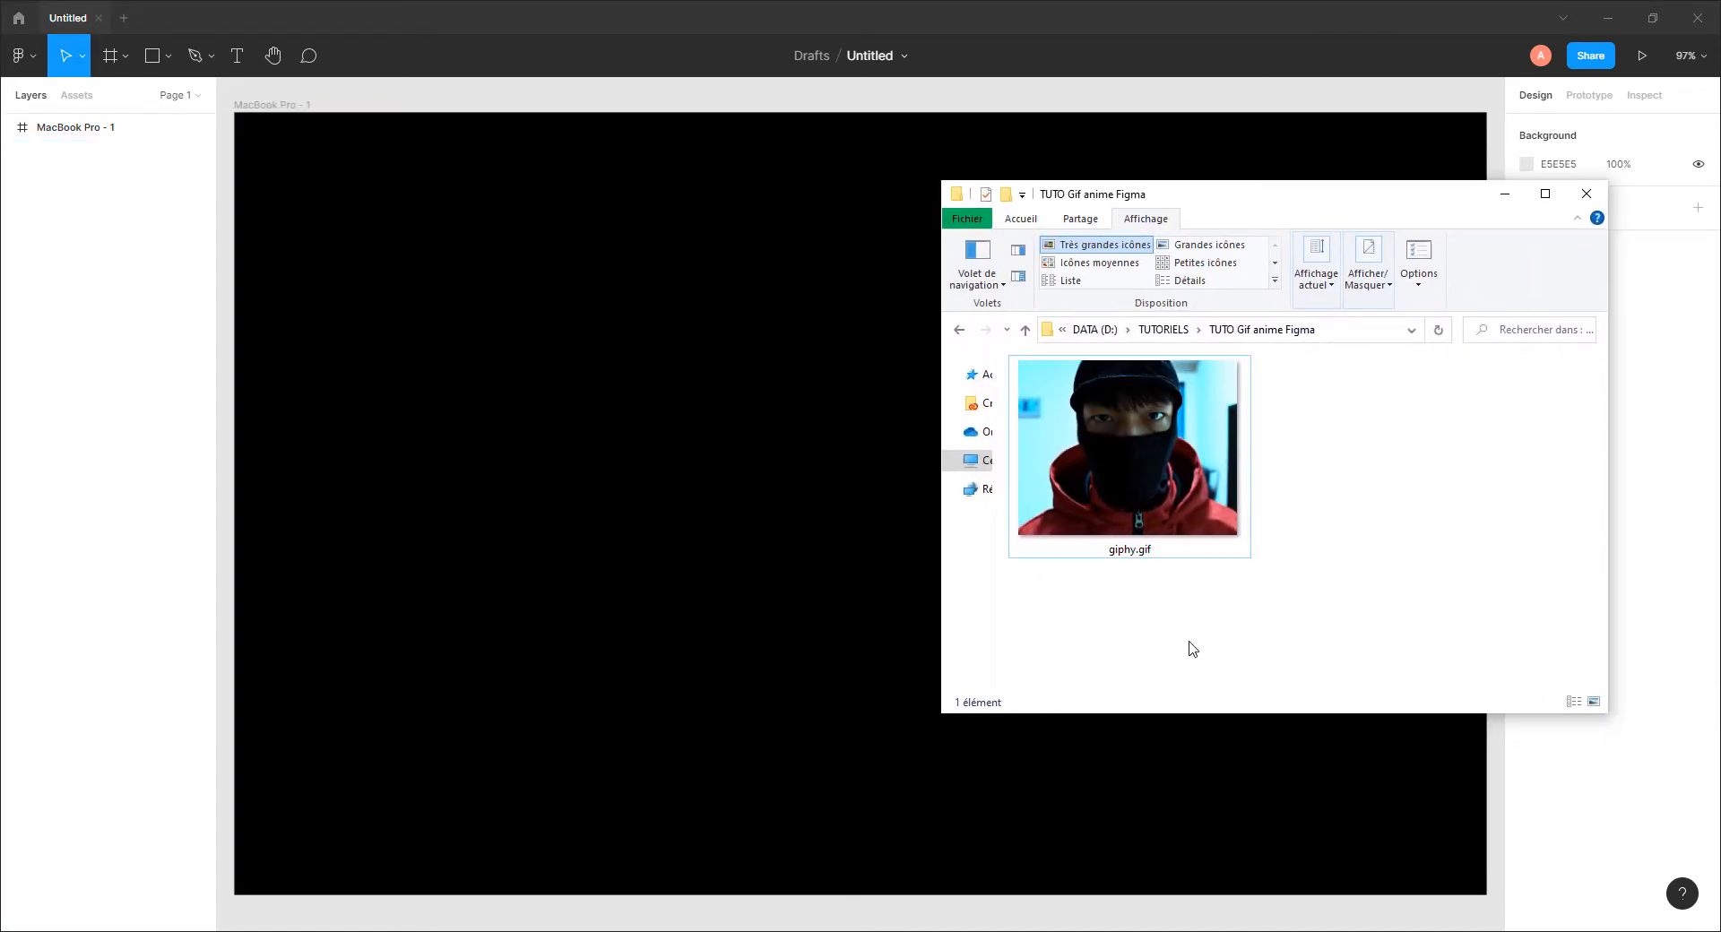
{"action": "left_click_drag", "start_coordinate": [1138, 493], "coordinate": [928, 529]}
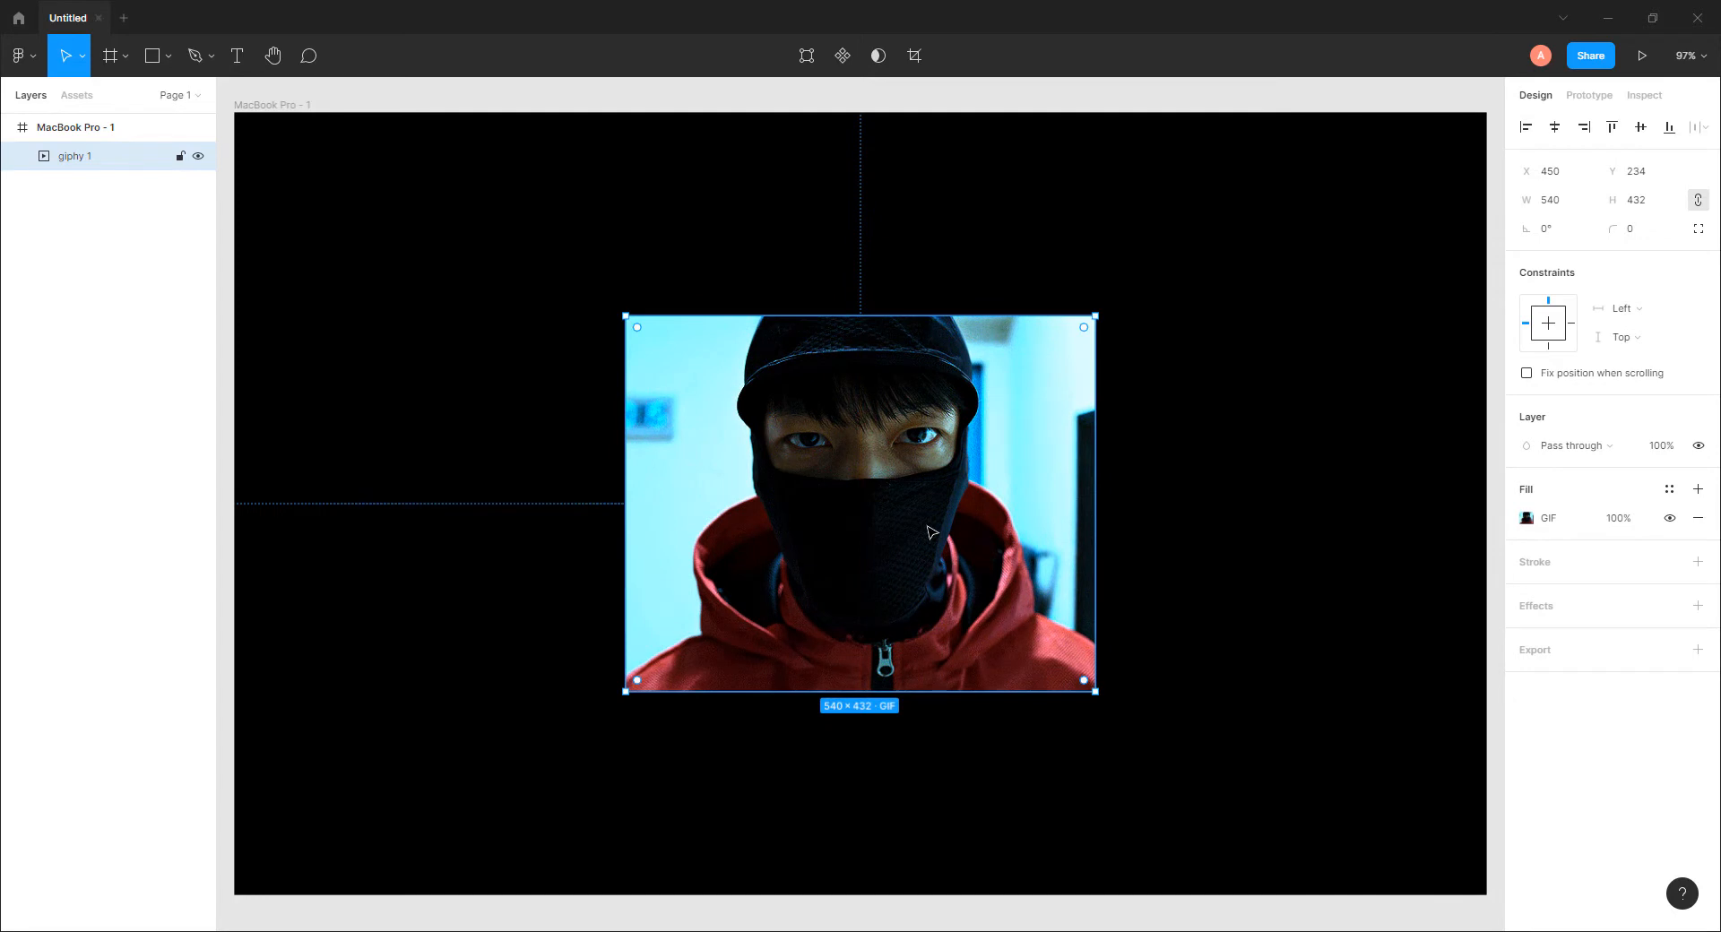
Step: Preview the GIF's animation in its fill settings and in the prototype presentation, then return to the design file
{"action": "left_click", "coordinate": [1527, 518]}
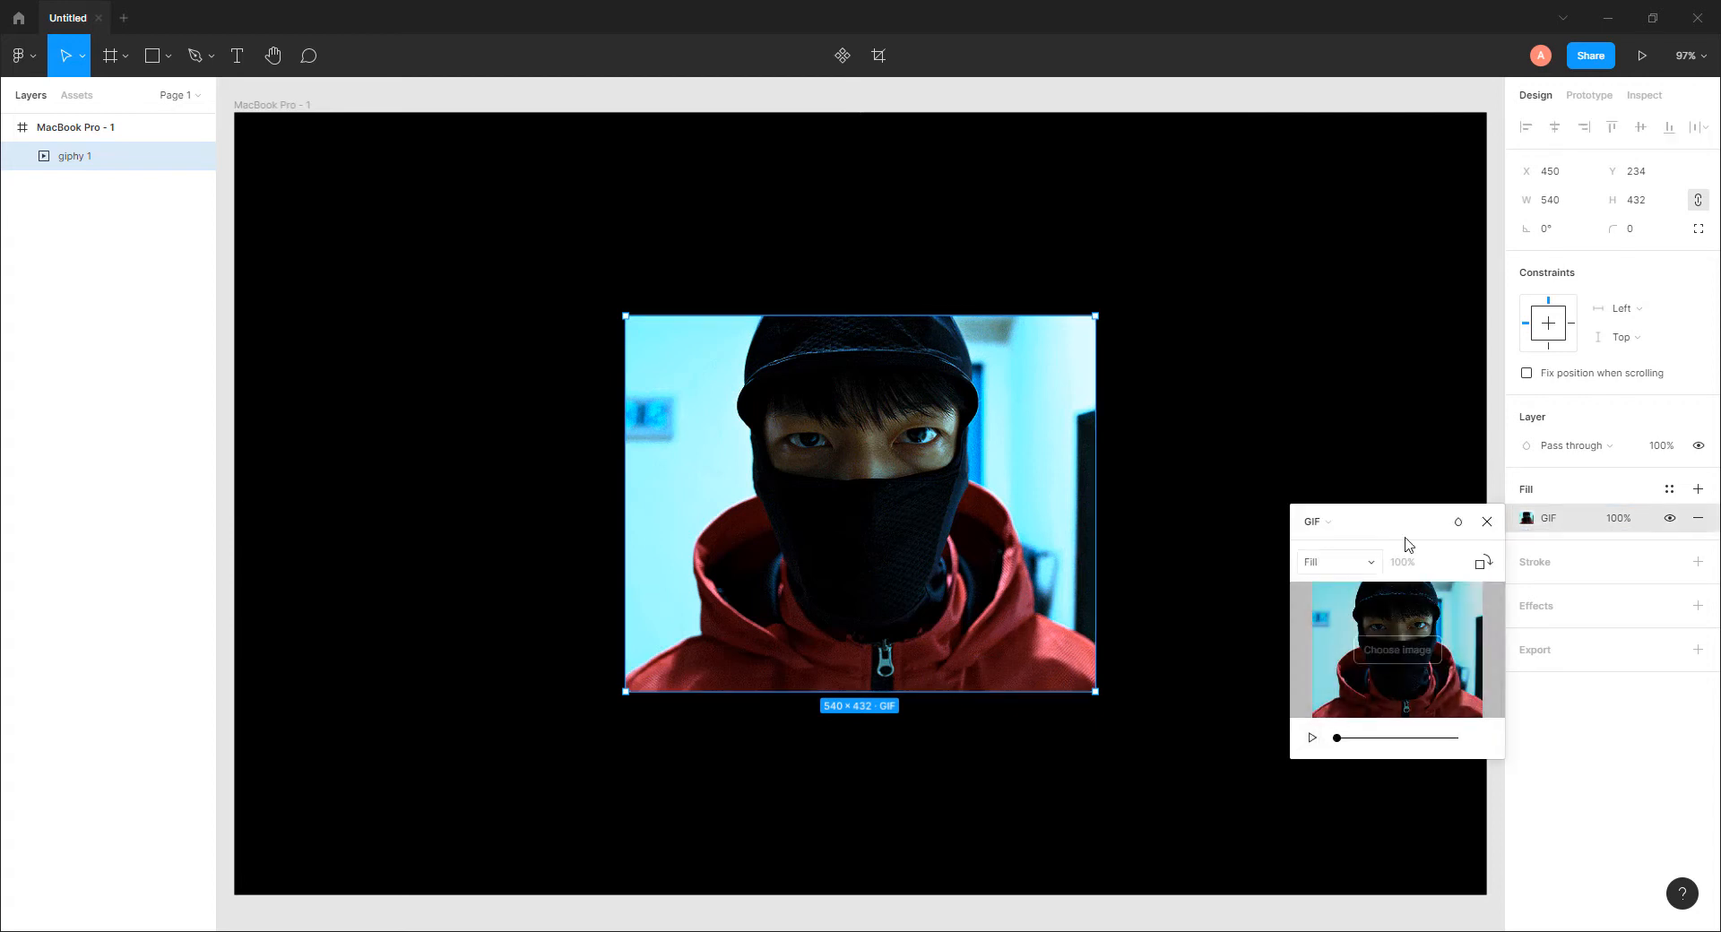
{"action": "mouse_move", "coordinate": [1384, 689]}
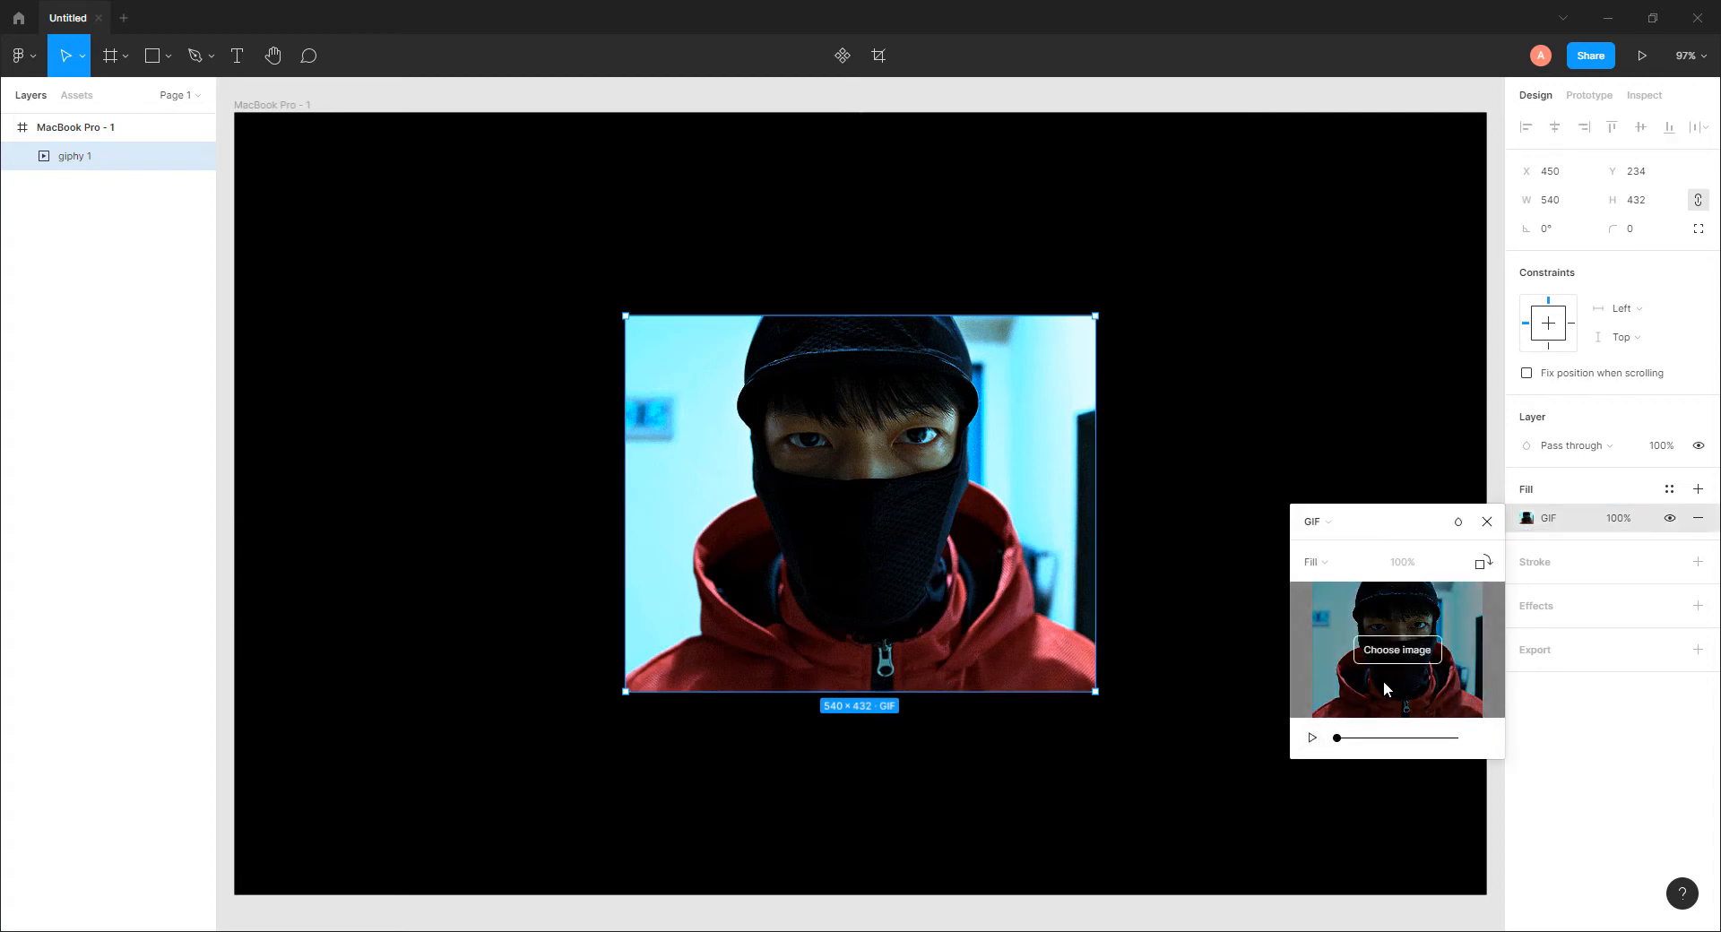
{"action": "left_click", "coordinate": [1311, 737]}
{"action": "mouse_move", "coordinate": [1395, 655]}
{"action": "left_click", "coordinate": [1272, 500]}
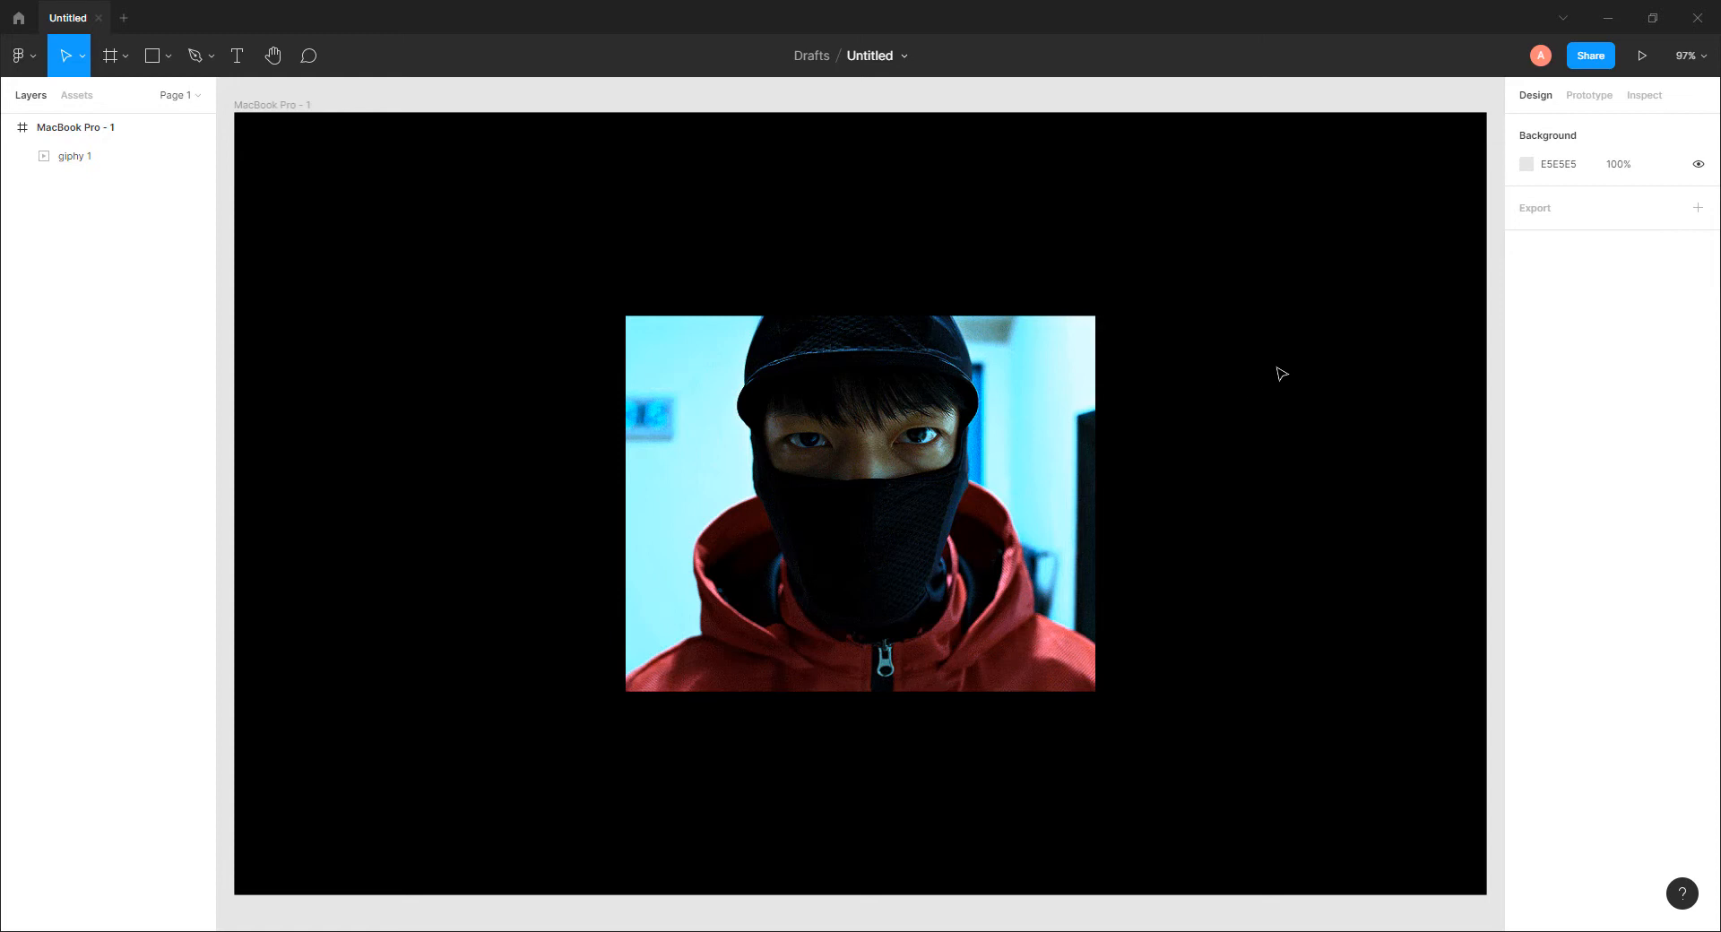
{"action": "left_click", "coordinate": [1642, 56]}
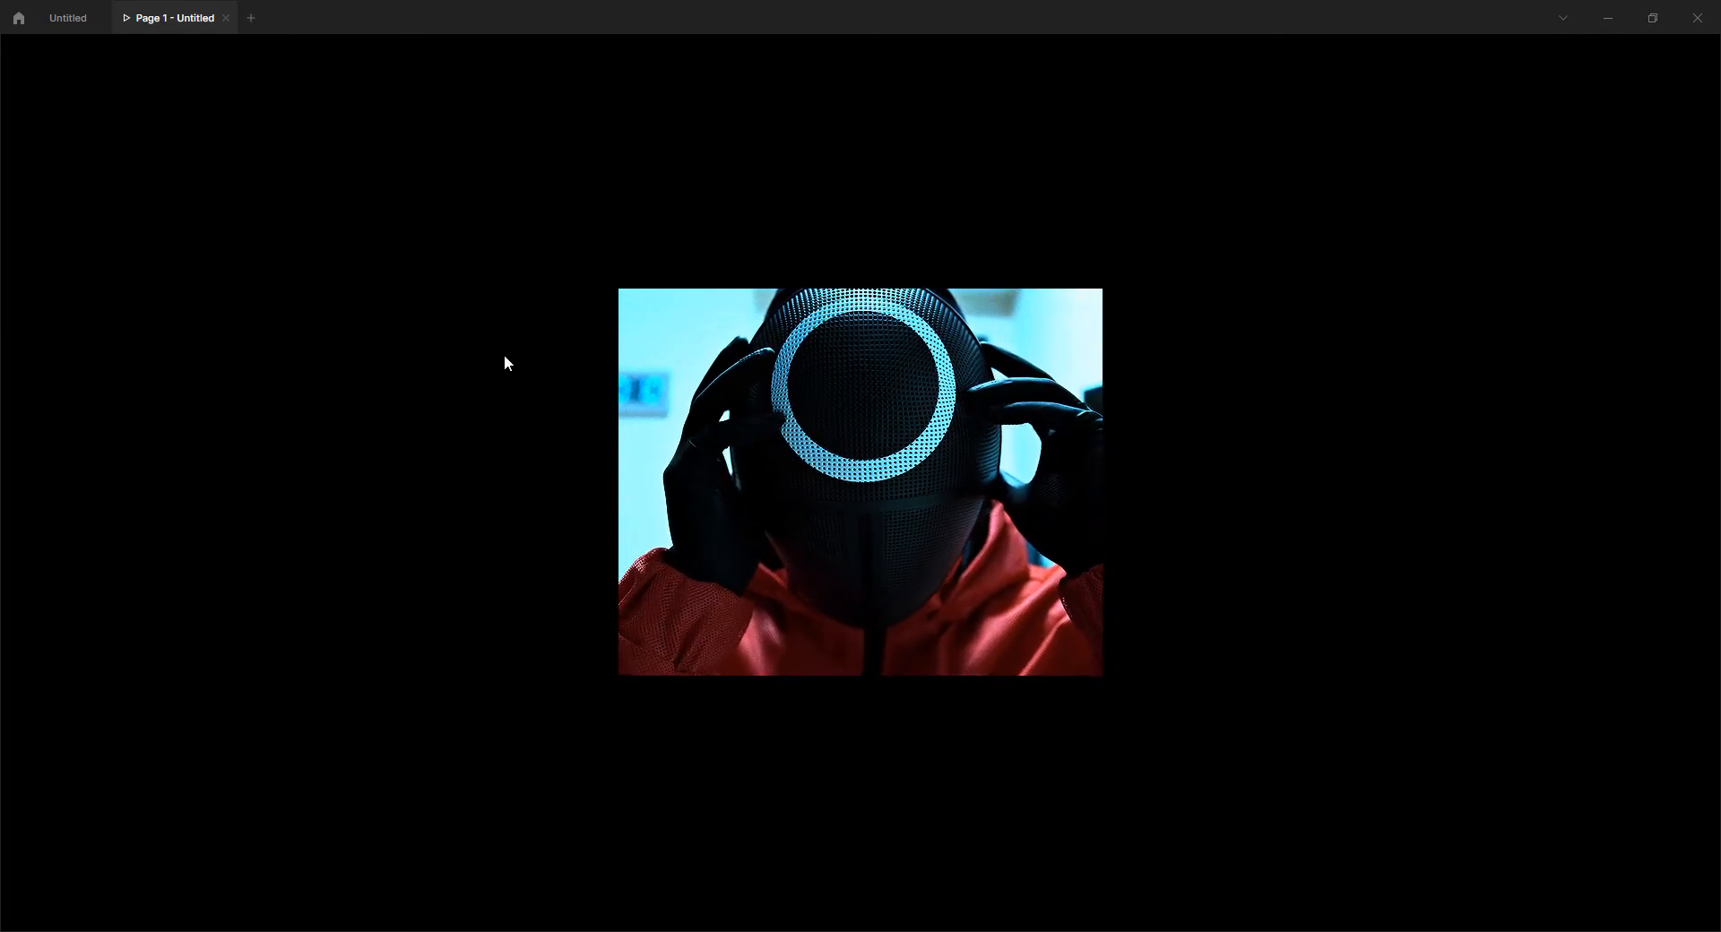
{"action": "left_click", "coordinate": [67, 18]}
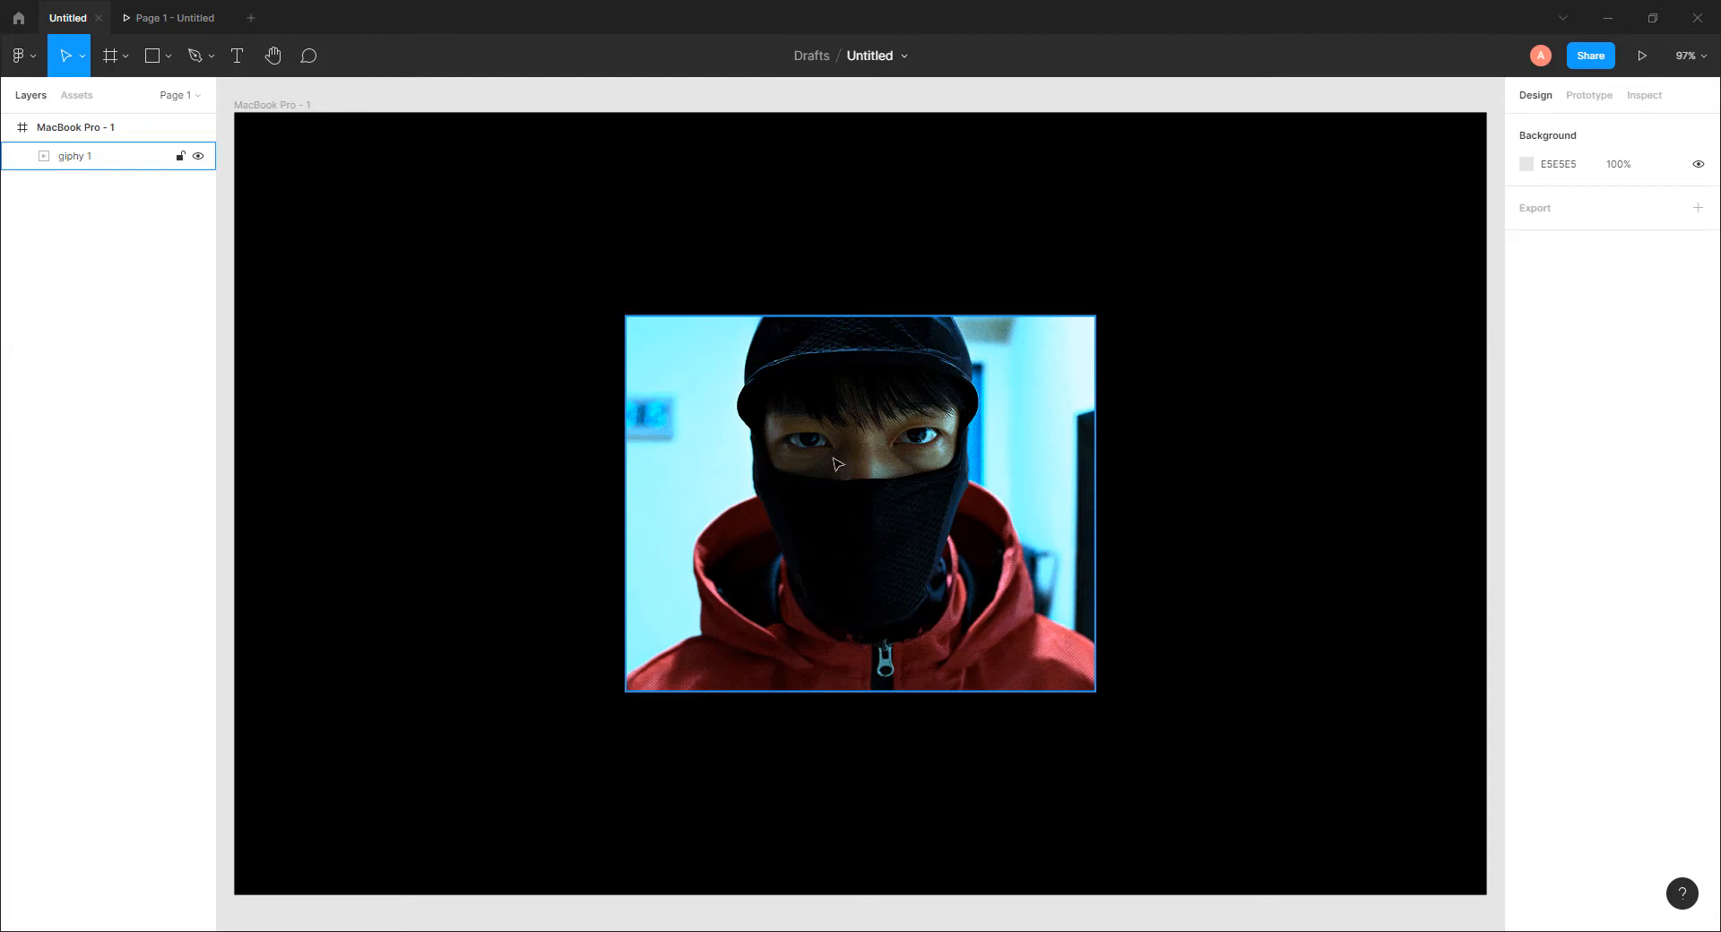
Step: Set the layer opacity of the GIF to 0%
{"action": "left_click", "coordinate": [883, 491]}
{"action": "left_click", "coordinate": [1665, 446]}
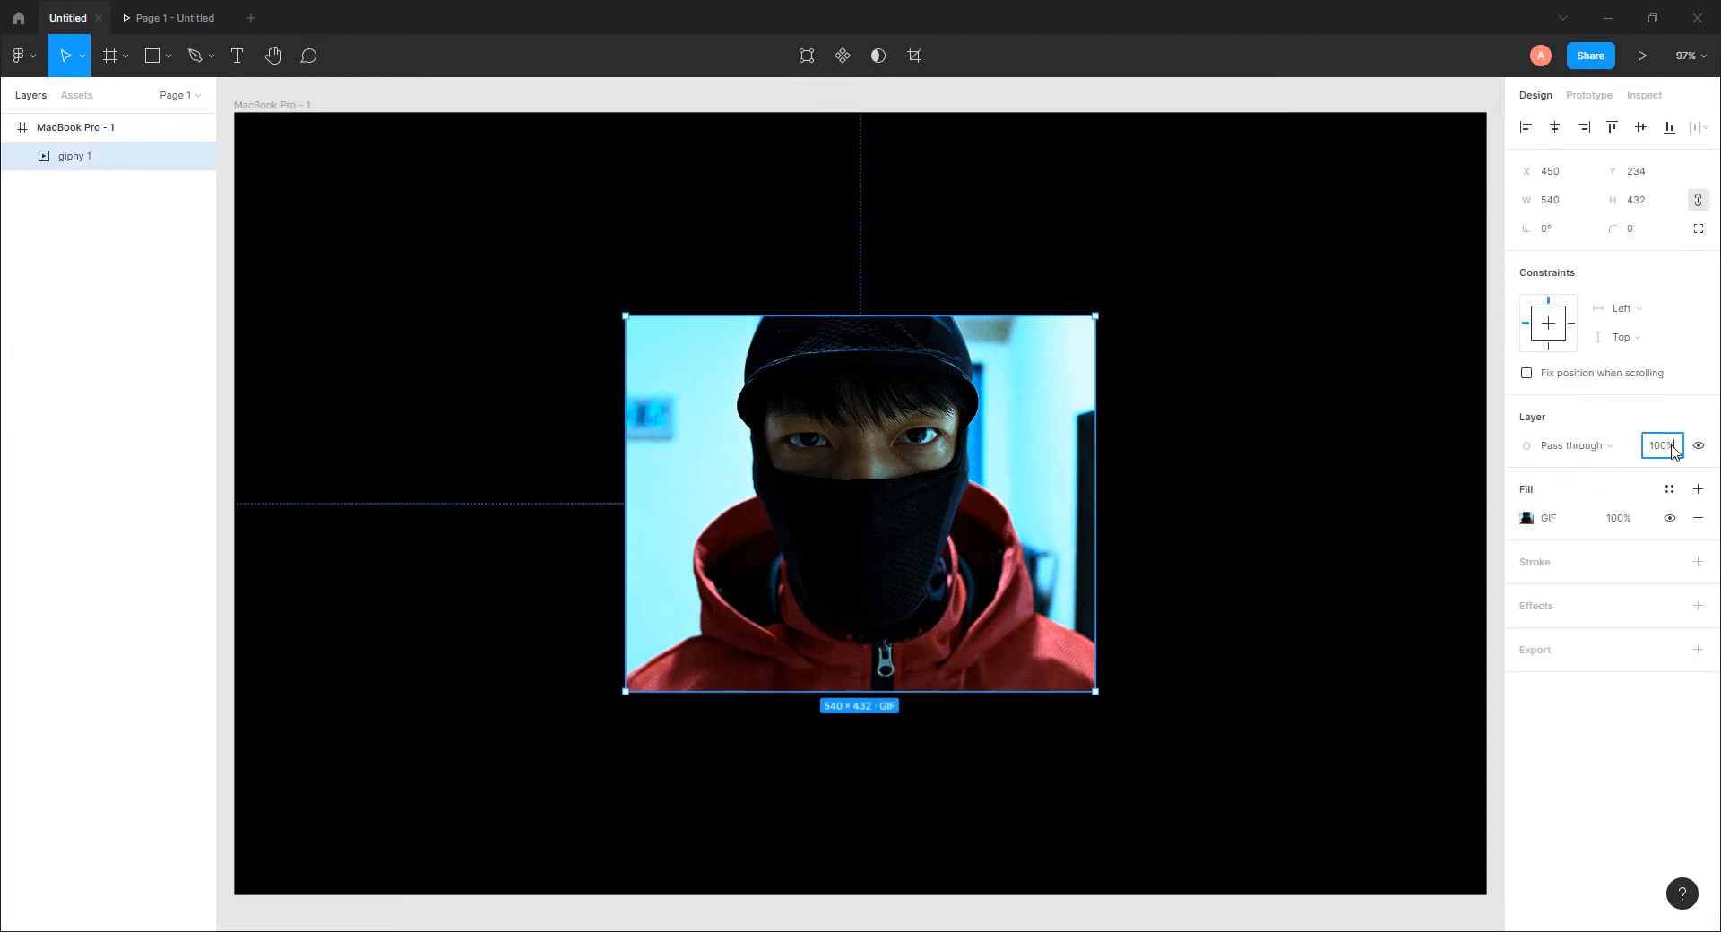
{"action": "type", "text": "0"}
{"action": "key", "text": "Return"}
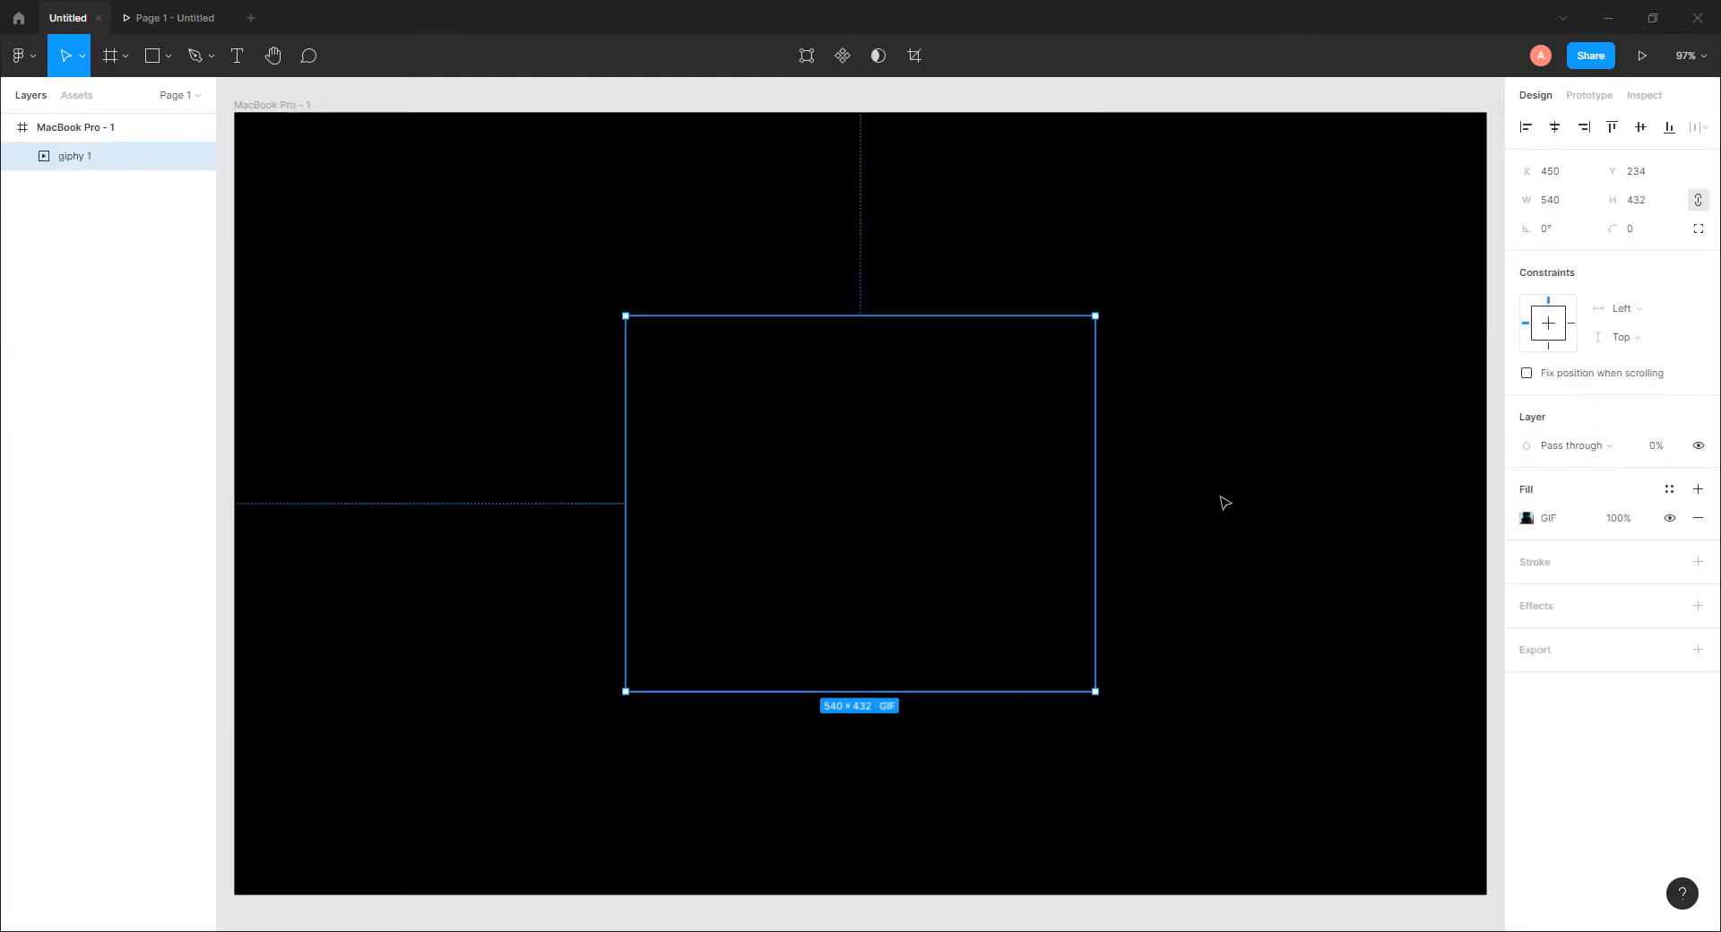
{"action": "left_click", "coordinate": [1224, 503]}
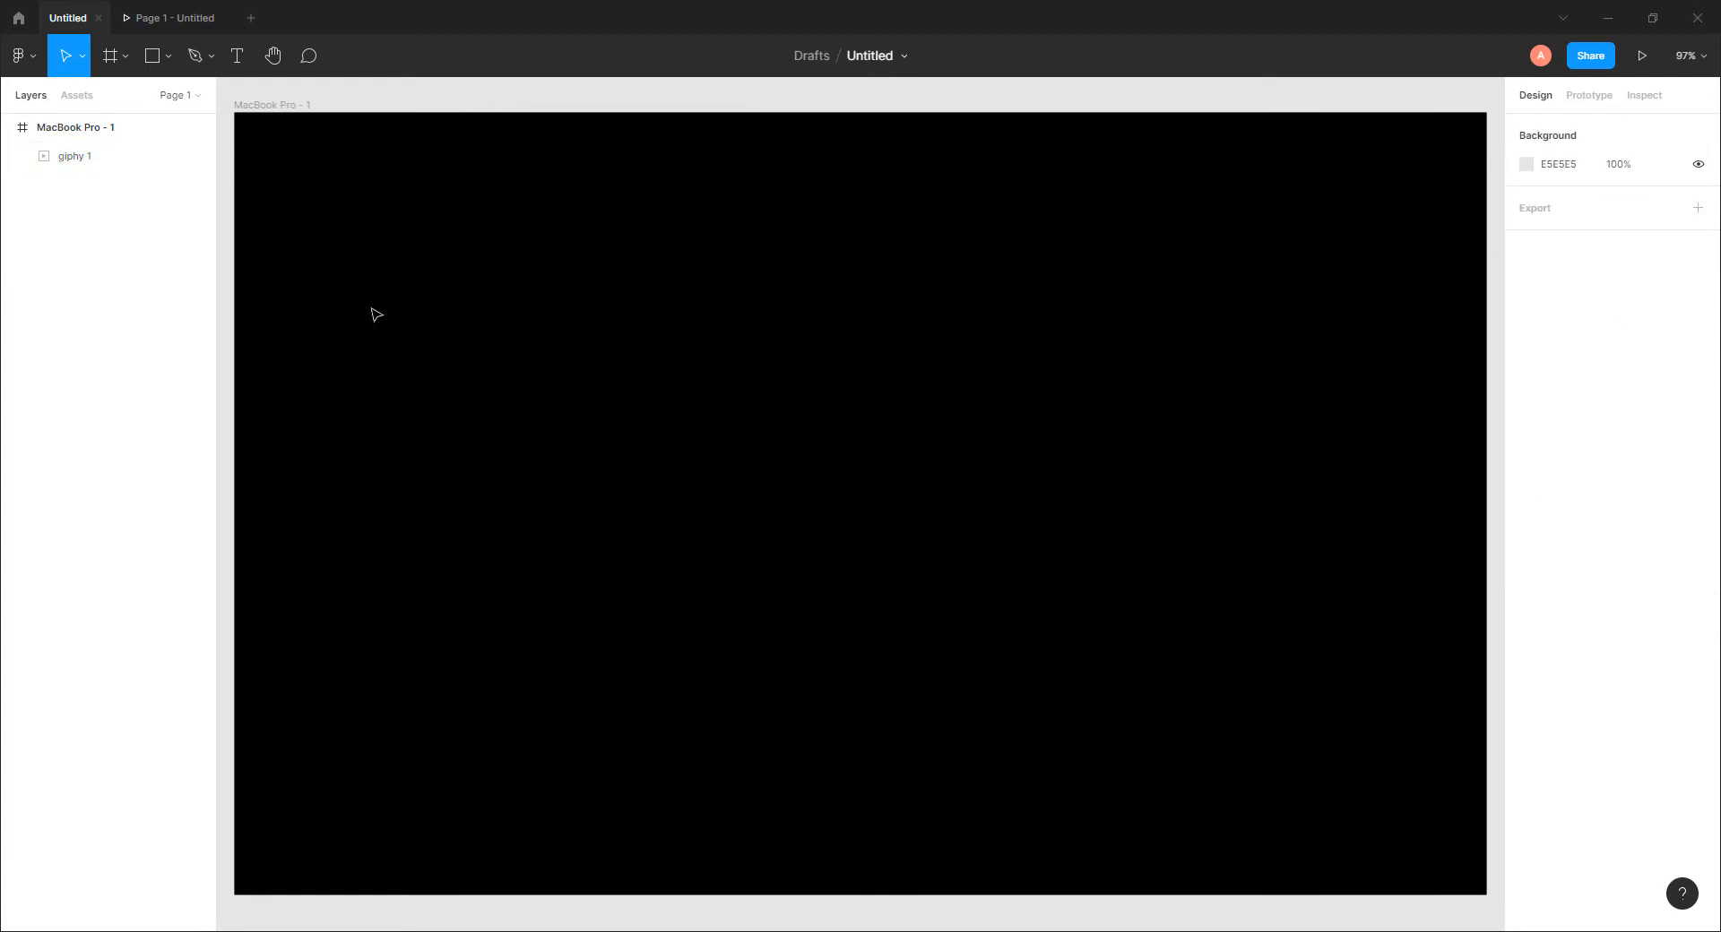
Step: Draw a circle about 79 px across near the frame's centre and set its size to 80 × 80
{"action": "left_click", "coordinate": [166, 56]}
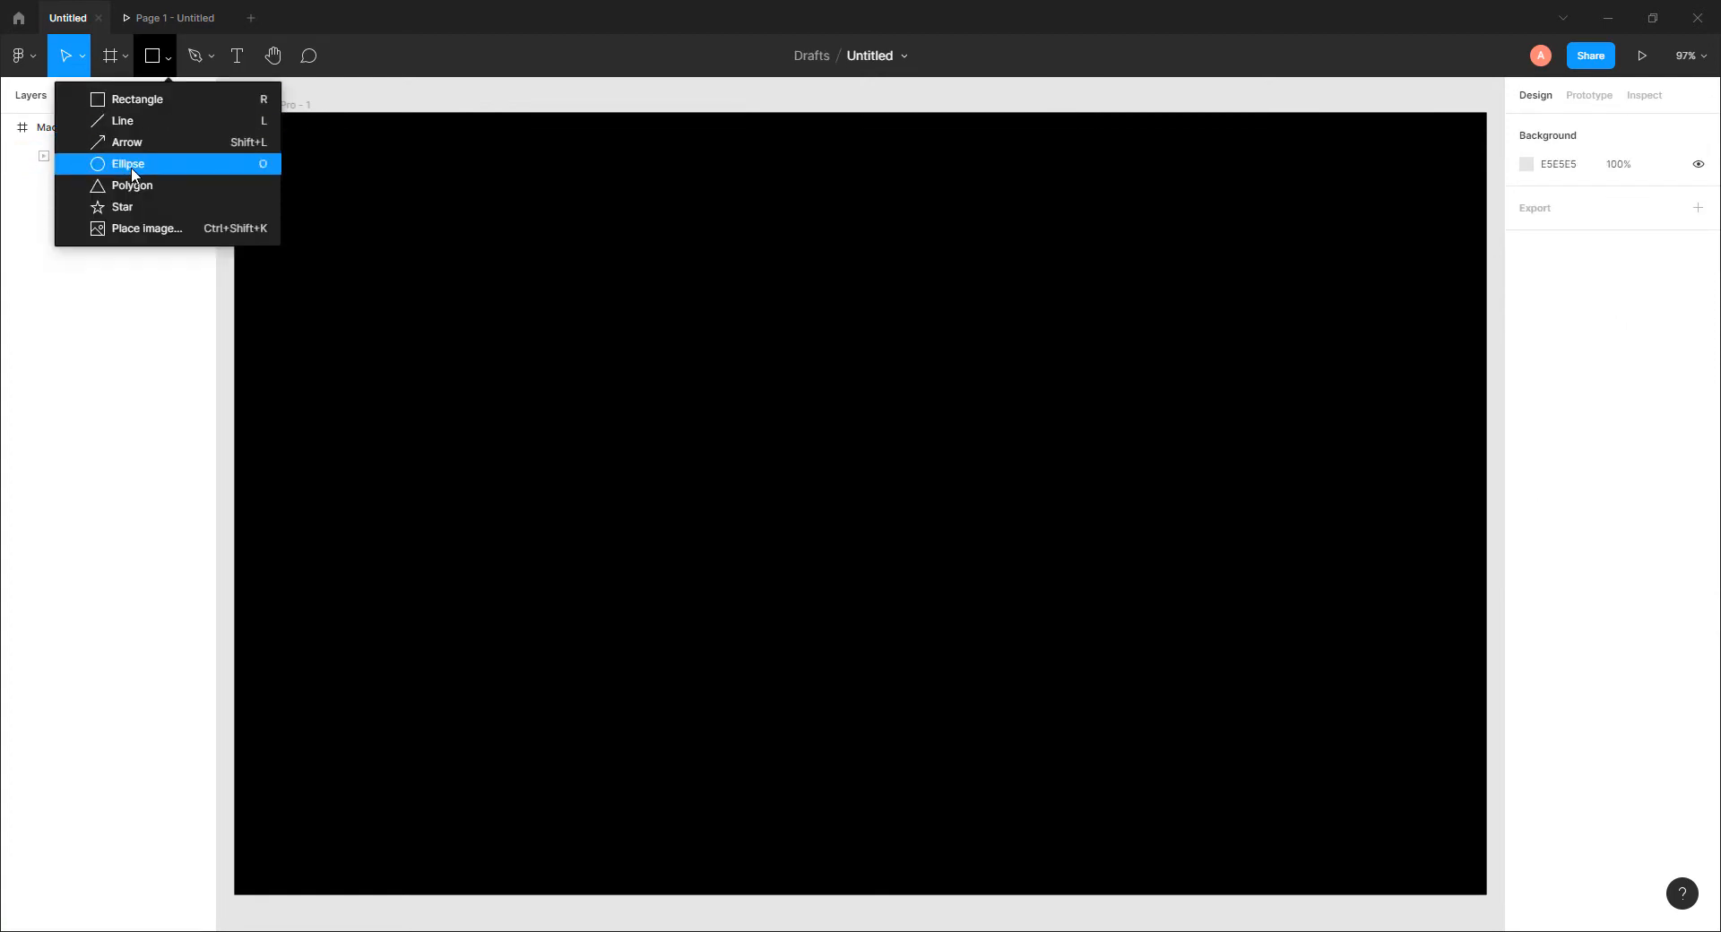
{"action": "left_click", "coordinate": [137, 165]}
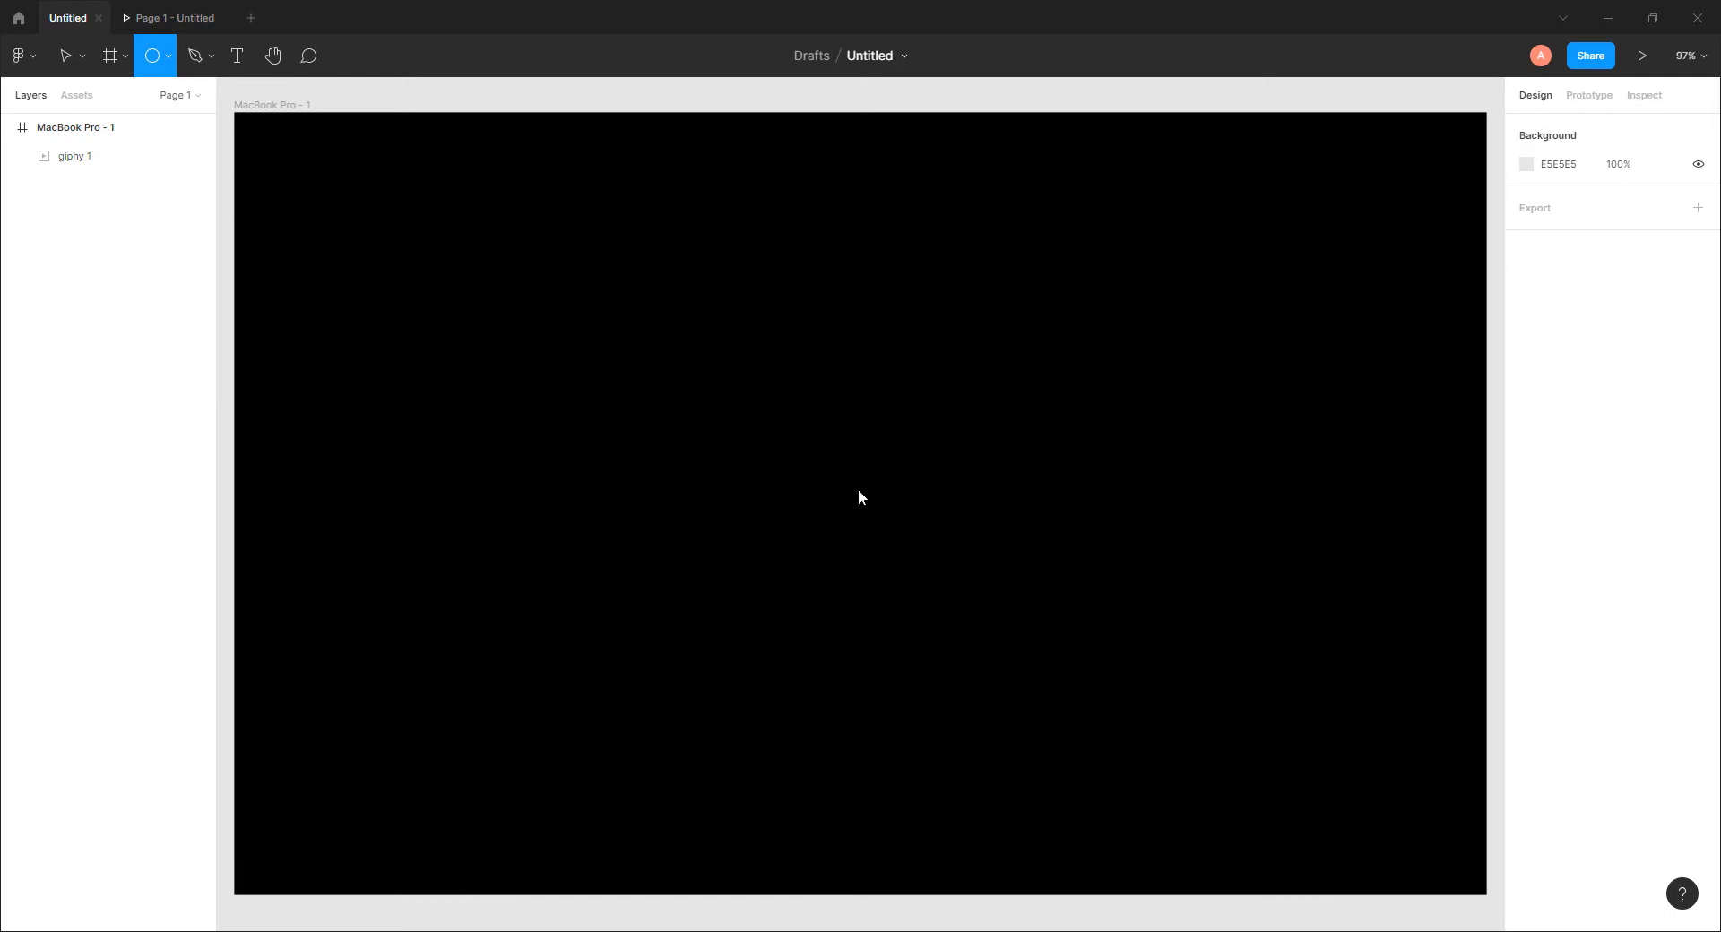
{"action": "left_click_drag", "start_coordinate": [830, 449], "coordinate": [880, 527]}
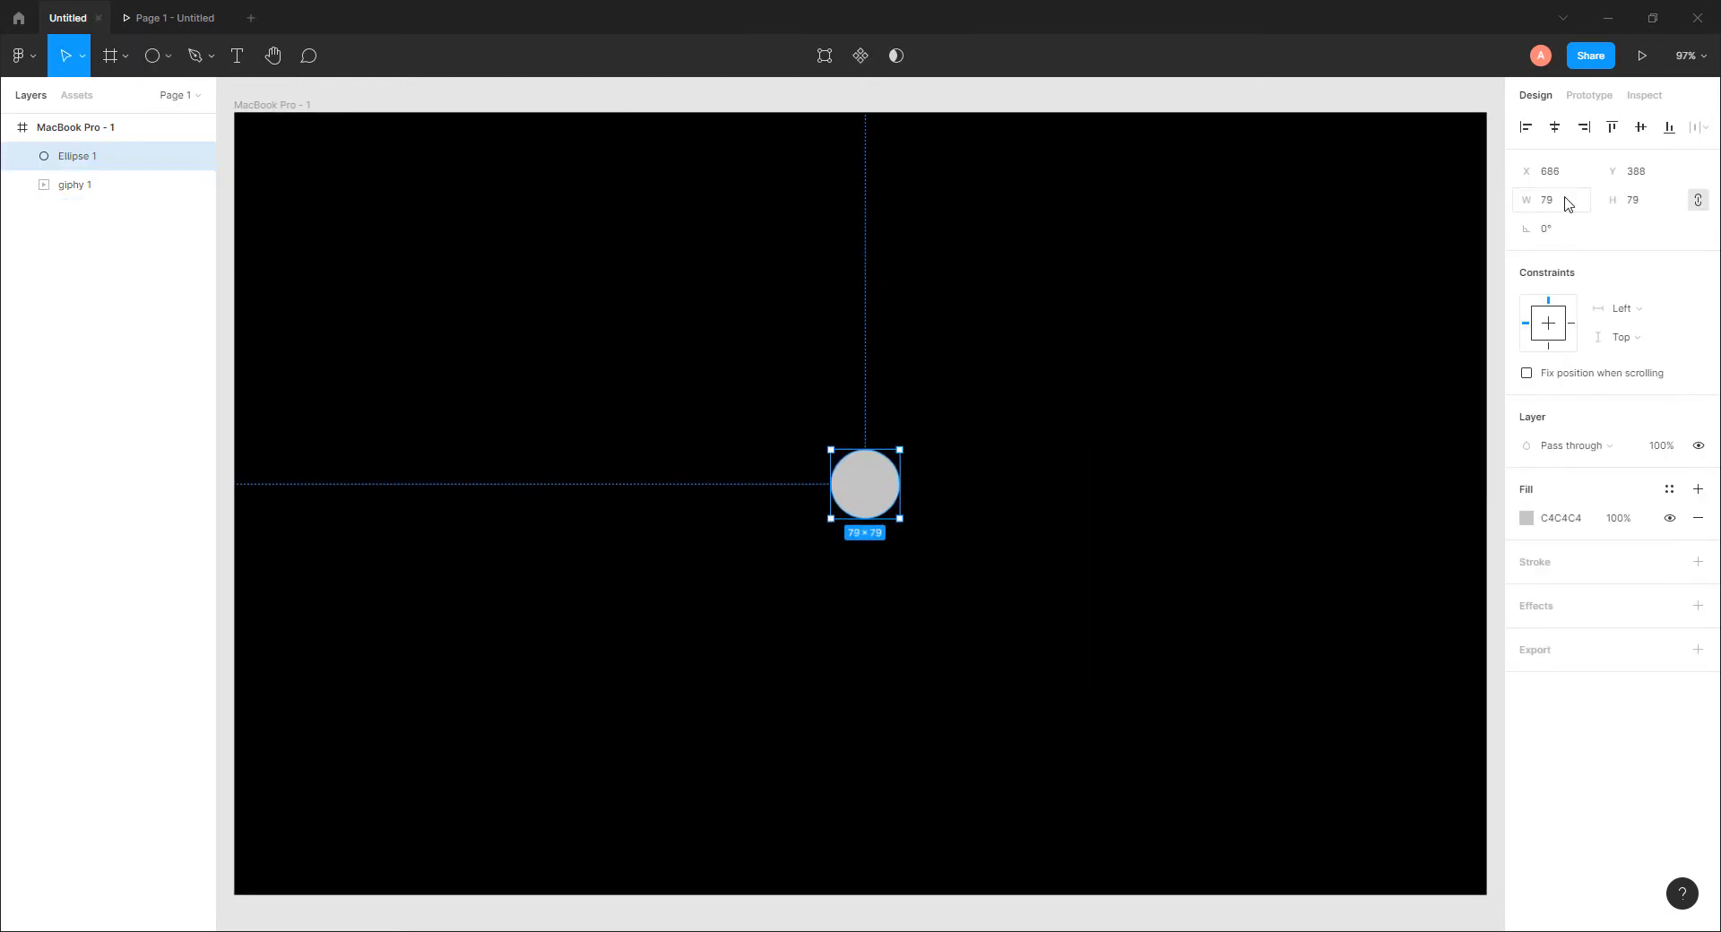
{"action": "left_click", "coordinate": [1515, 197]}
{"action": "type", "text": "80"}
{"action": "key", "text": "Return"}
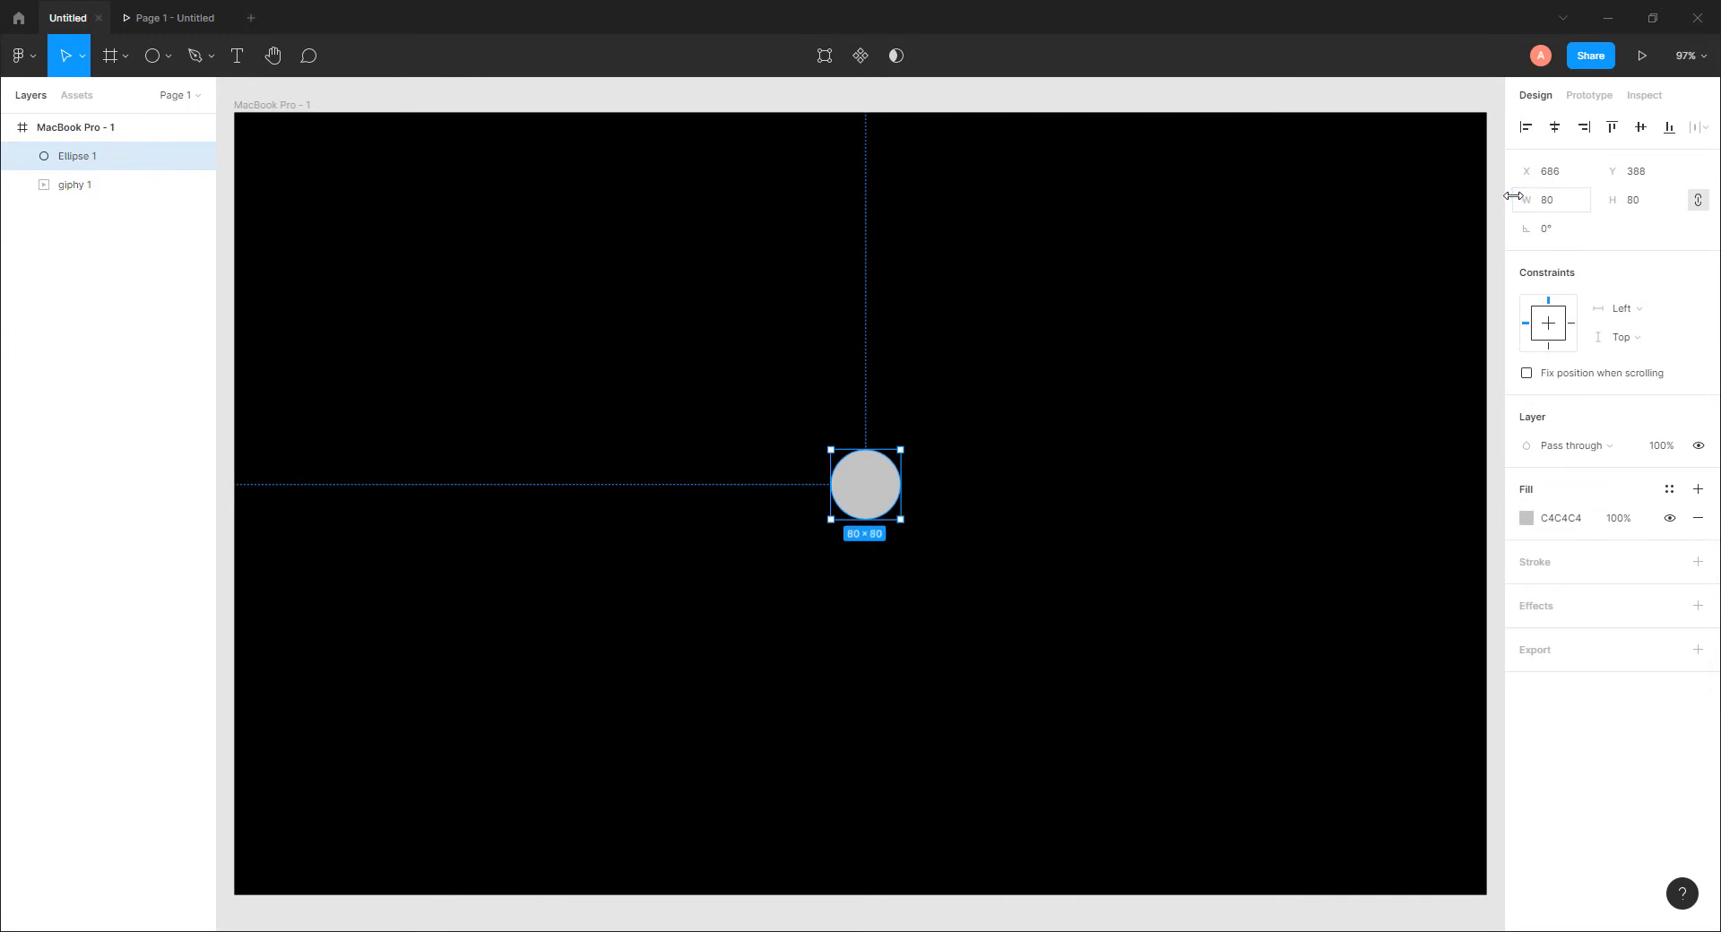
Step: Replace the circle's fill with a white (FFFFFF) inside stroke 5 px thick
{"action": "left_click", "coordinate": [1698, 518]}
{"action": "left_click", "coordinate": [1549, 537]}
{"action": "left_click", "coordinate": [1526, 562]}
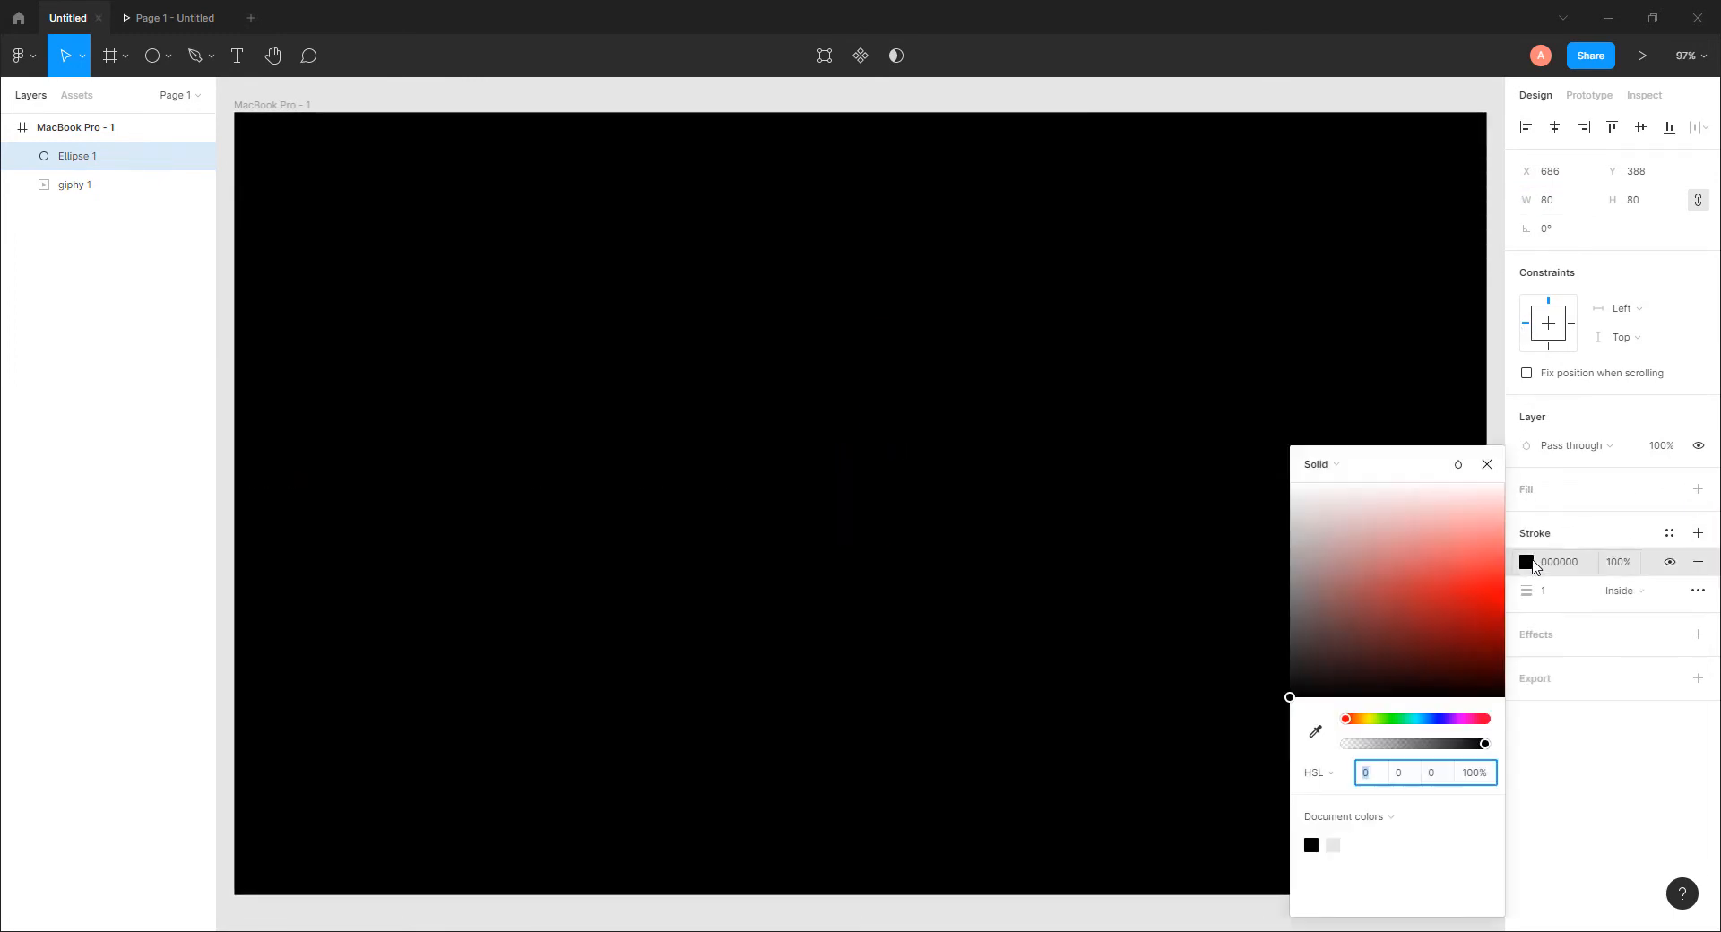
{"action": "left_click_drag", "start_coordinate": [1382, 563], "coordinate": [1228, 452]}
{"action": "left_click_drag", "start_coordinate": [1532, 591], "coordinate": [1543, 592]}
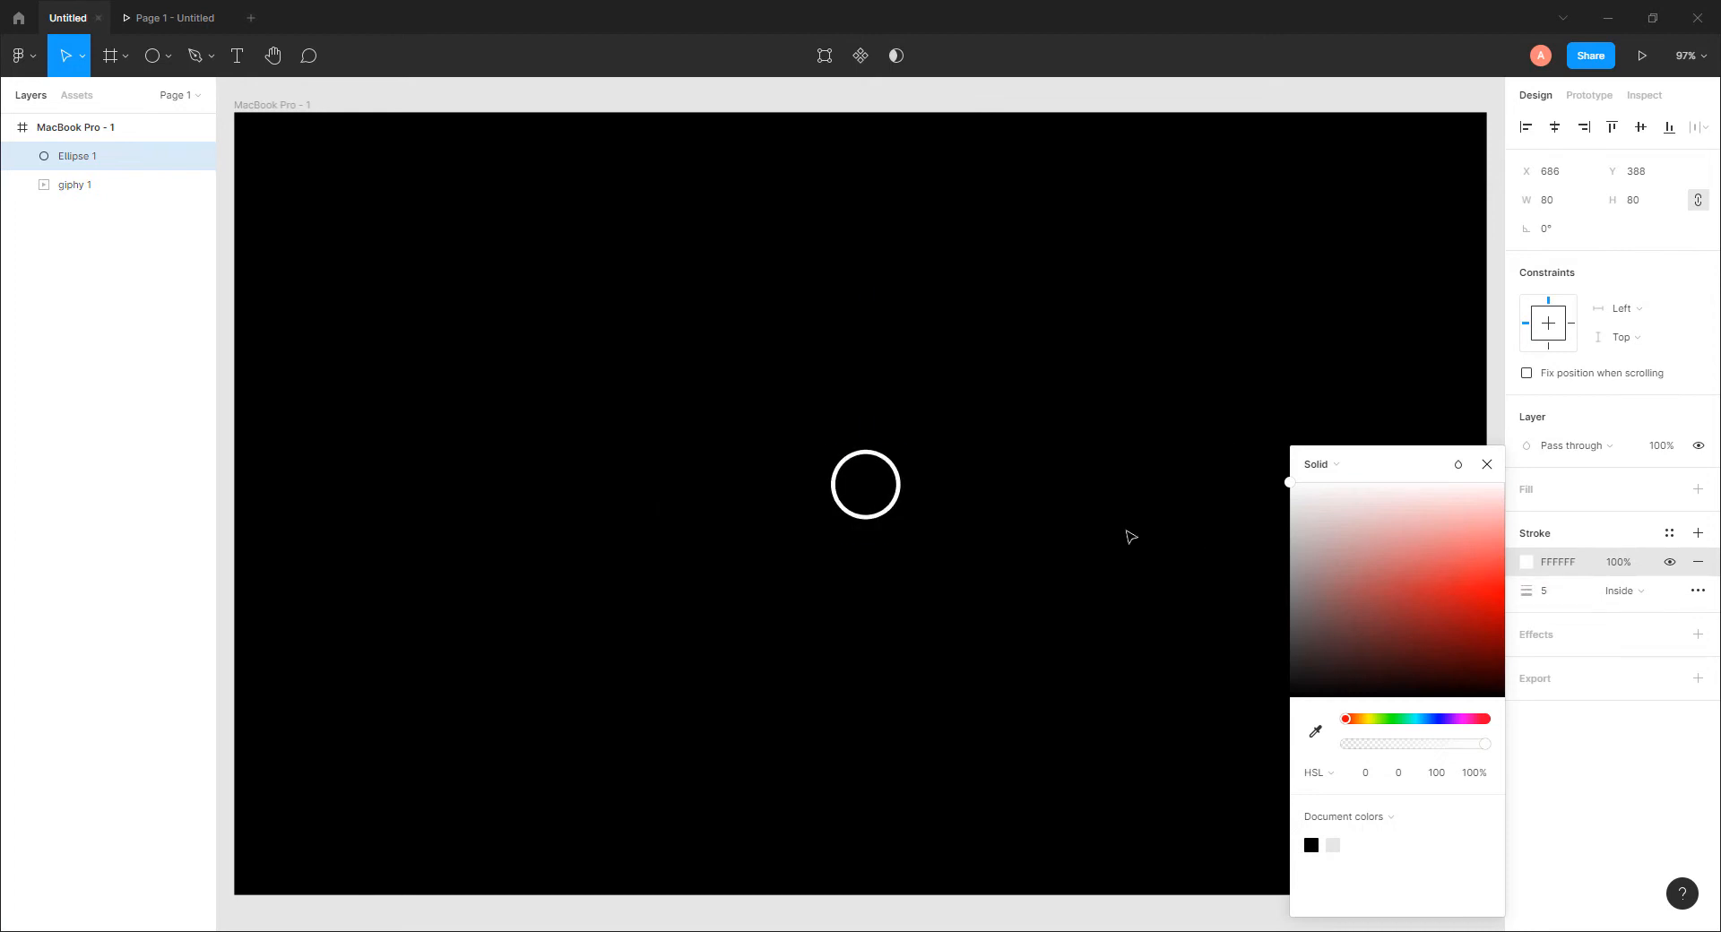
{"action": "left_click", "coordinate": [1044, 520]}
{"action": "left_click", "coordinate": [1129, 500]}
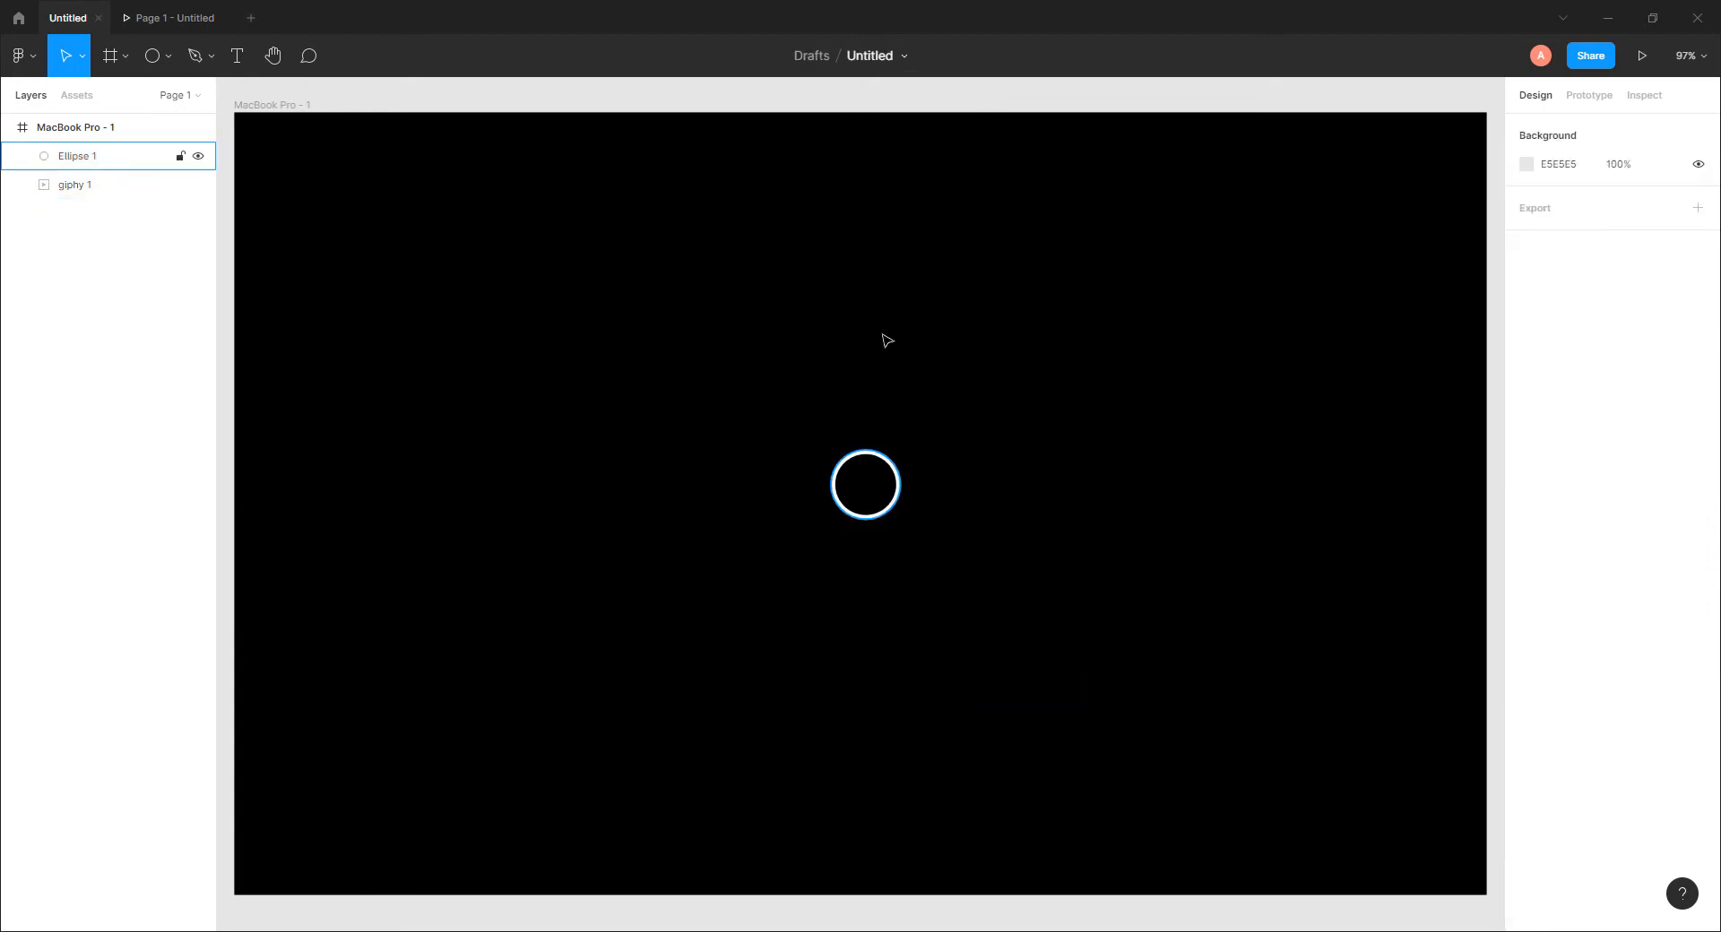
Step: Align the circle and the hidden GIF to each other on their horizontal and vertical centres
{"action": "left_click_drag", "start_coordinate": [237, 182], "coordinate": [1031, 556]}
{"action": "left_click", "coordinate": [1555, 131]}
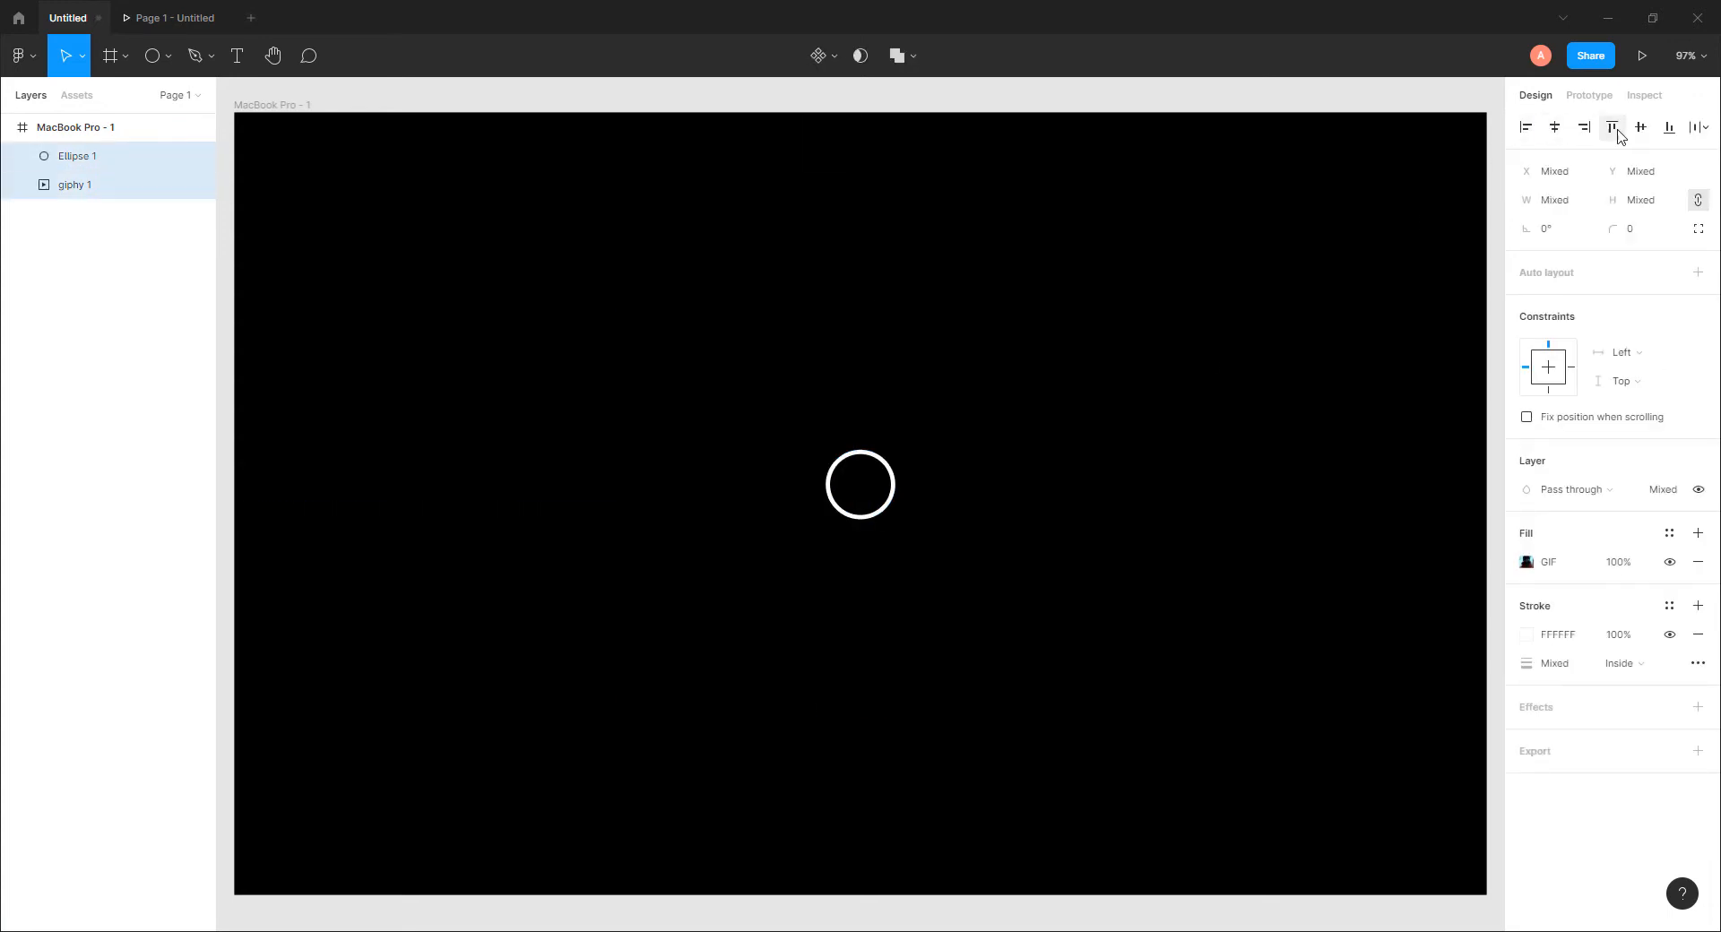
{"action": "left_click", "coordinate": [1640, 131]}
{"action": "left_click", "coordinate": [1214, 394]}
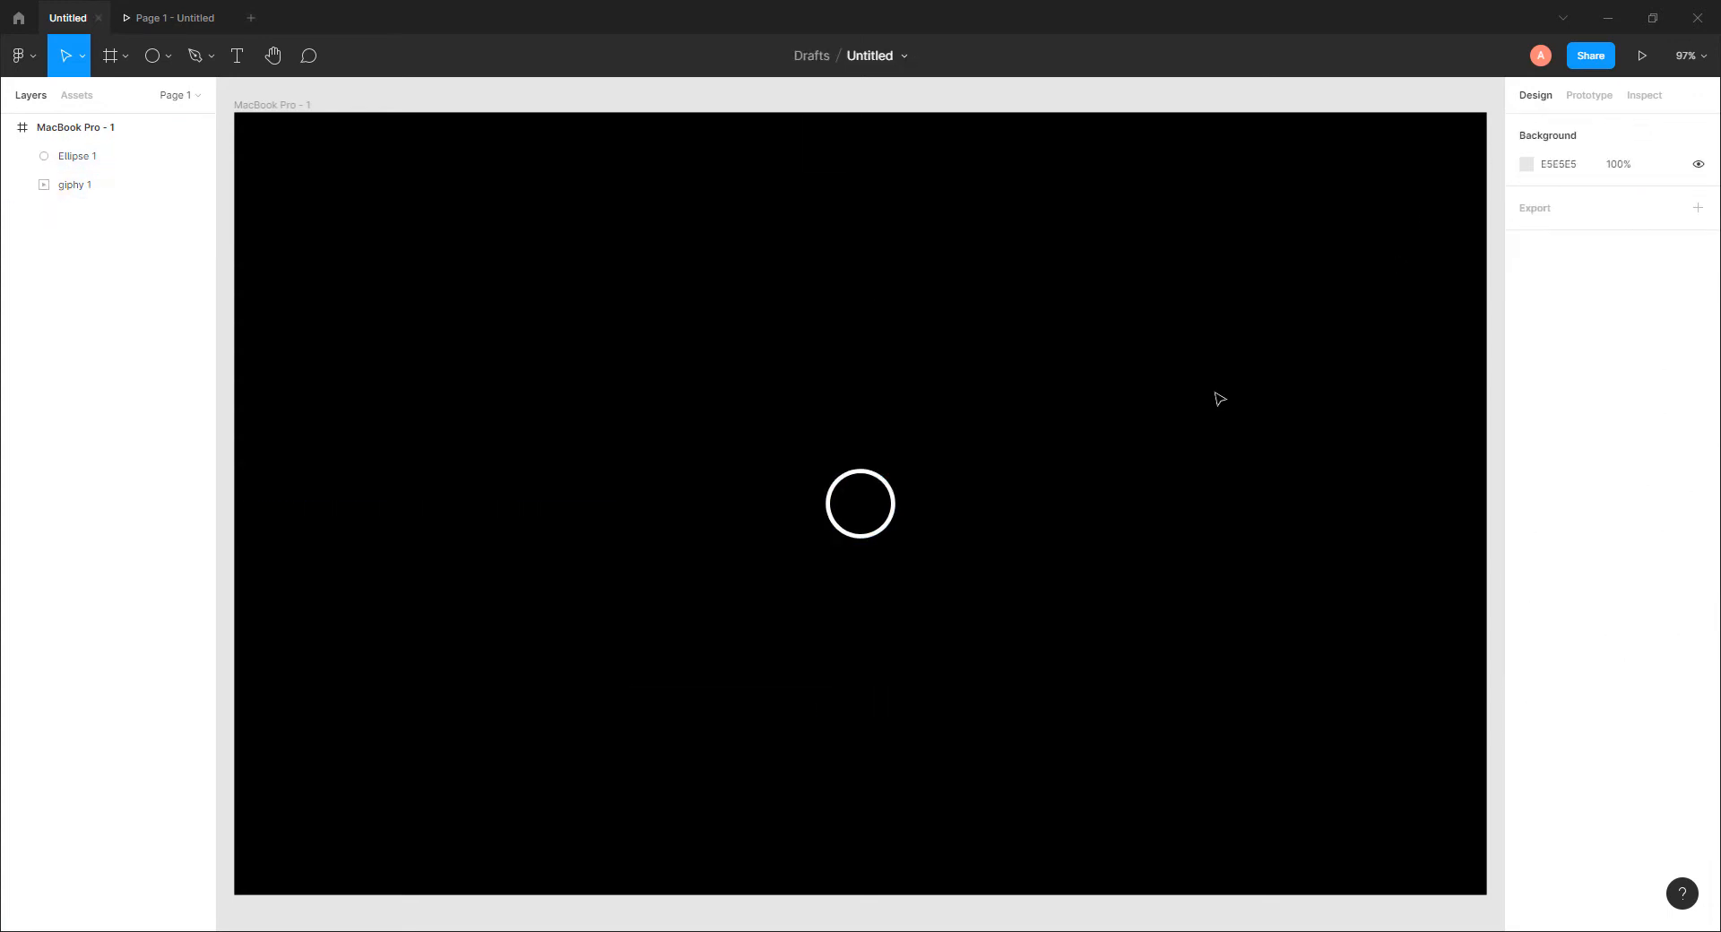
Step: Draw a triangle about 26 px wide inside the circle, then enlarge it to 34 × 34 and rotate it to -90° as a play symbol
{"action": "left_click", "coordinate": [894, 524]}
{"action": "scroll", "coordinate": [894, 524], "scroll_direction": "up", "scroll_amount": 5}
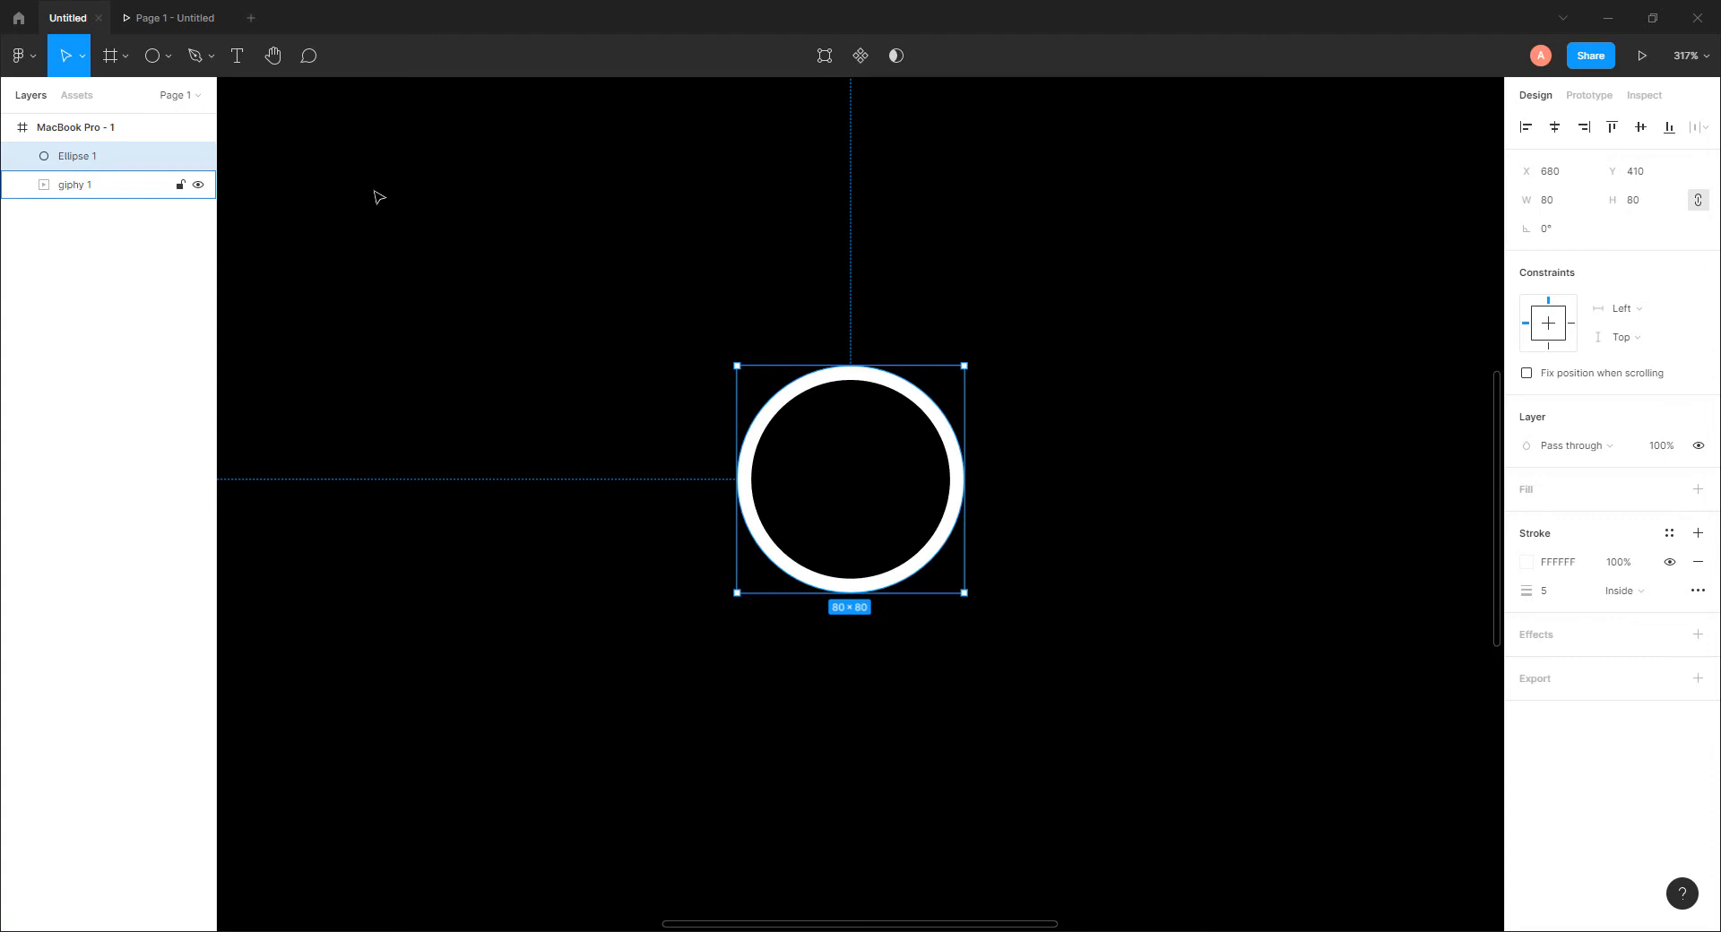
{"action": "left_click", "coordinate": [170, 56]}
{"action": "left_click", "coordinate": [127, 187]}
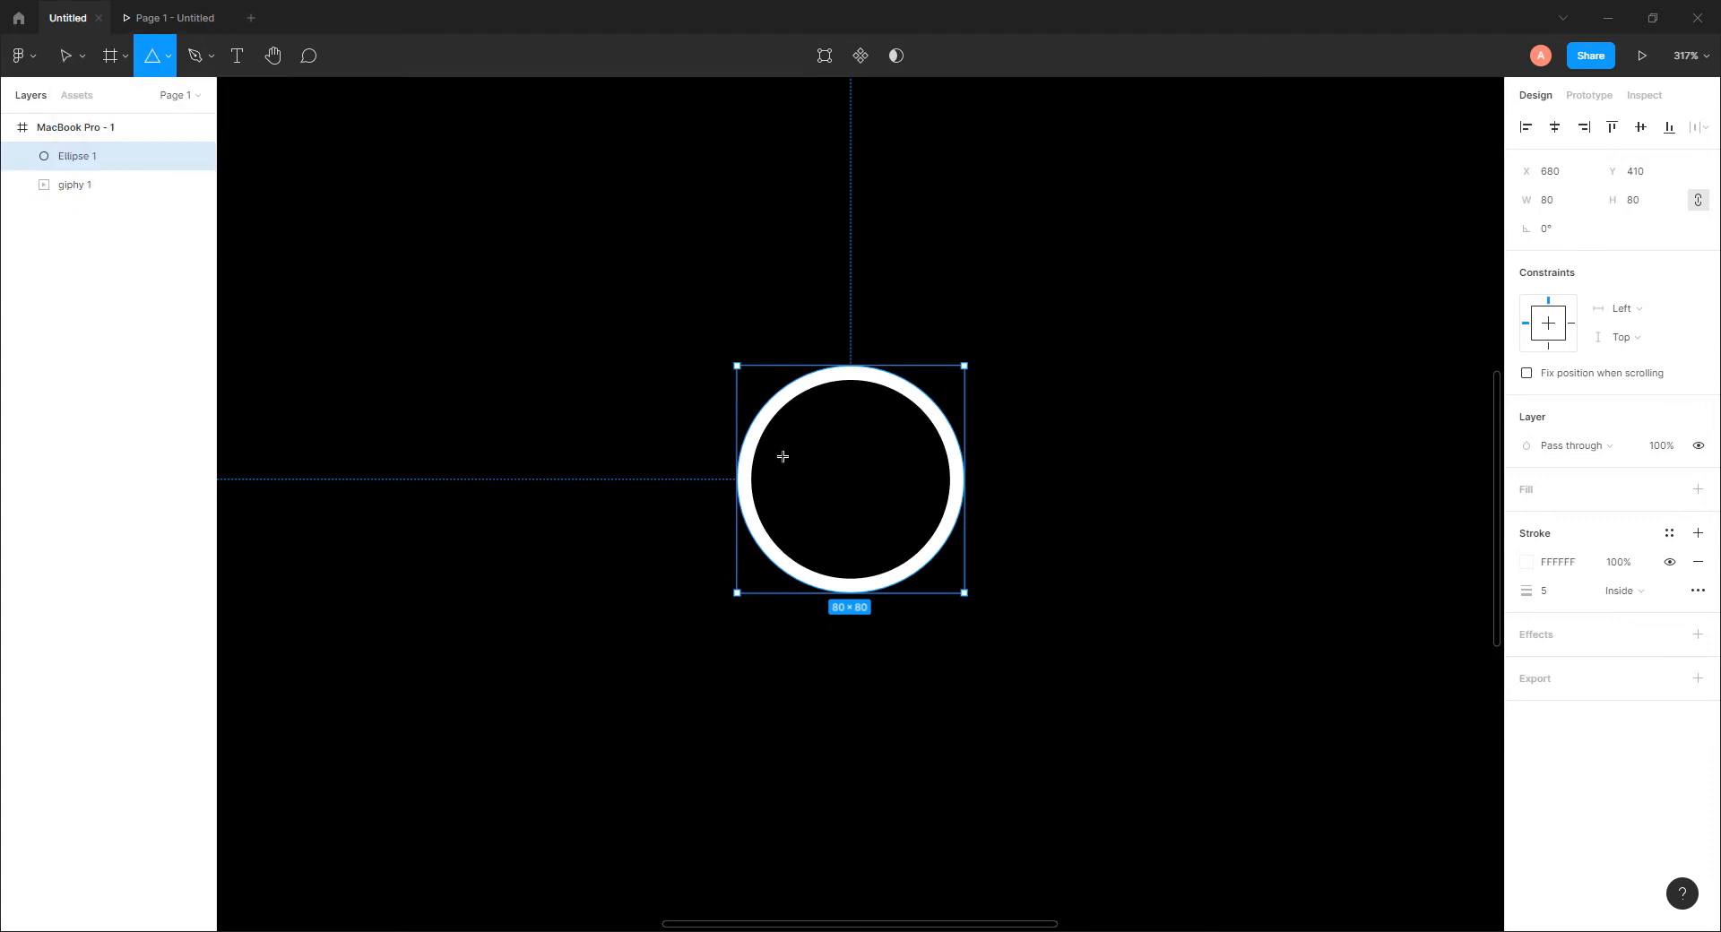
{"action": "left_click_drag", "start_coordinate": [825, 449], "coordinate": [899, 522]}
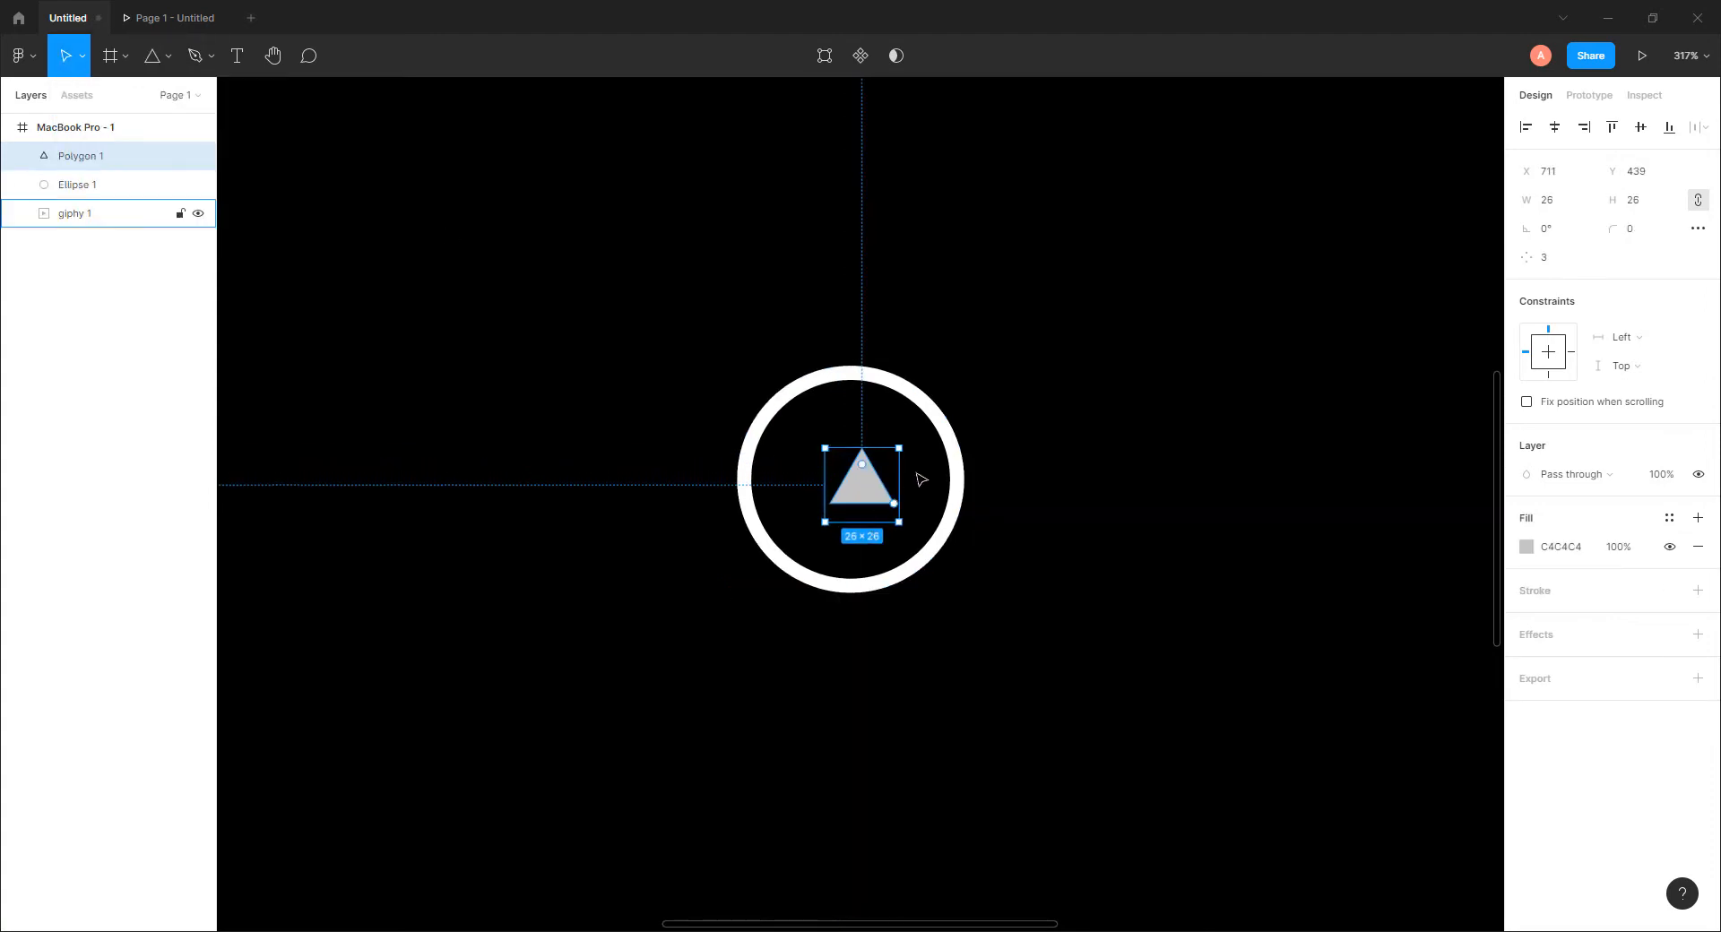
{"action": "mouse_move", "coordinate": [908, 443]}
{"action": "left_mouse_down"}
{"action": "mouse_move", "coordinate": [923, 472]}
{"action": "mouse_move", "coordinate": [902, 531]}
{"action": "mouse_move", "coordinate": [857, 488]}
{"action": "mouse_move", "coordinate": [897, 430]}
{"action": "left_mouse_up"}
Step: Fill the play triangle with white (FFFFFF) and round its corners with a radius of 1
{"action": "left_click", "coordinate": [1526, 547]}
{"action": "left_click_drag", "start_coordinate": [1317, 502], "coordinate": [1245, 480]}
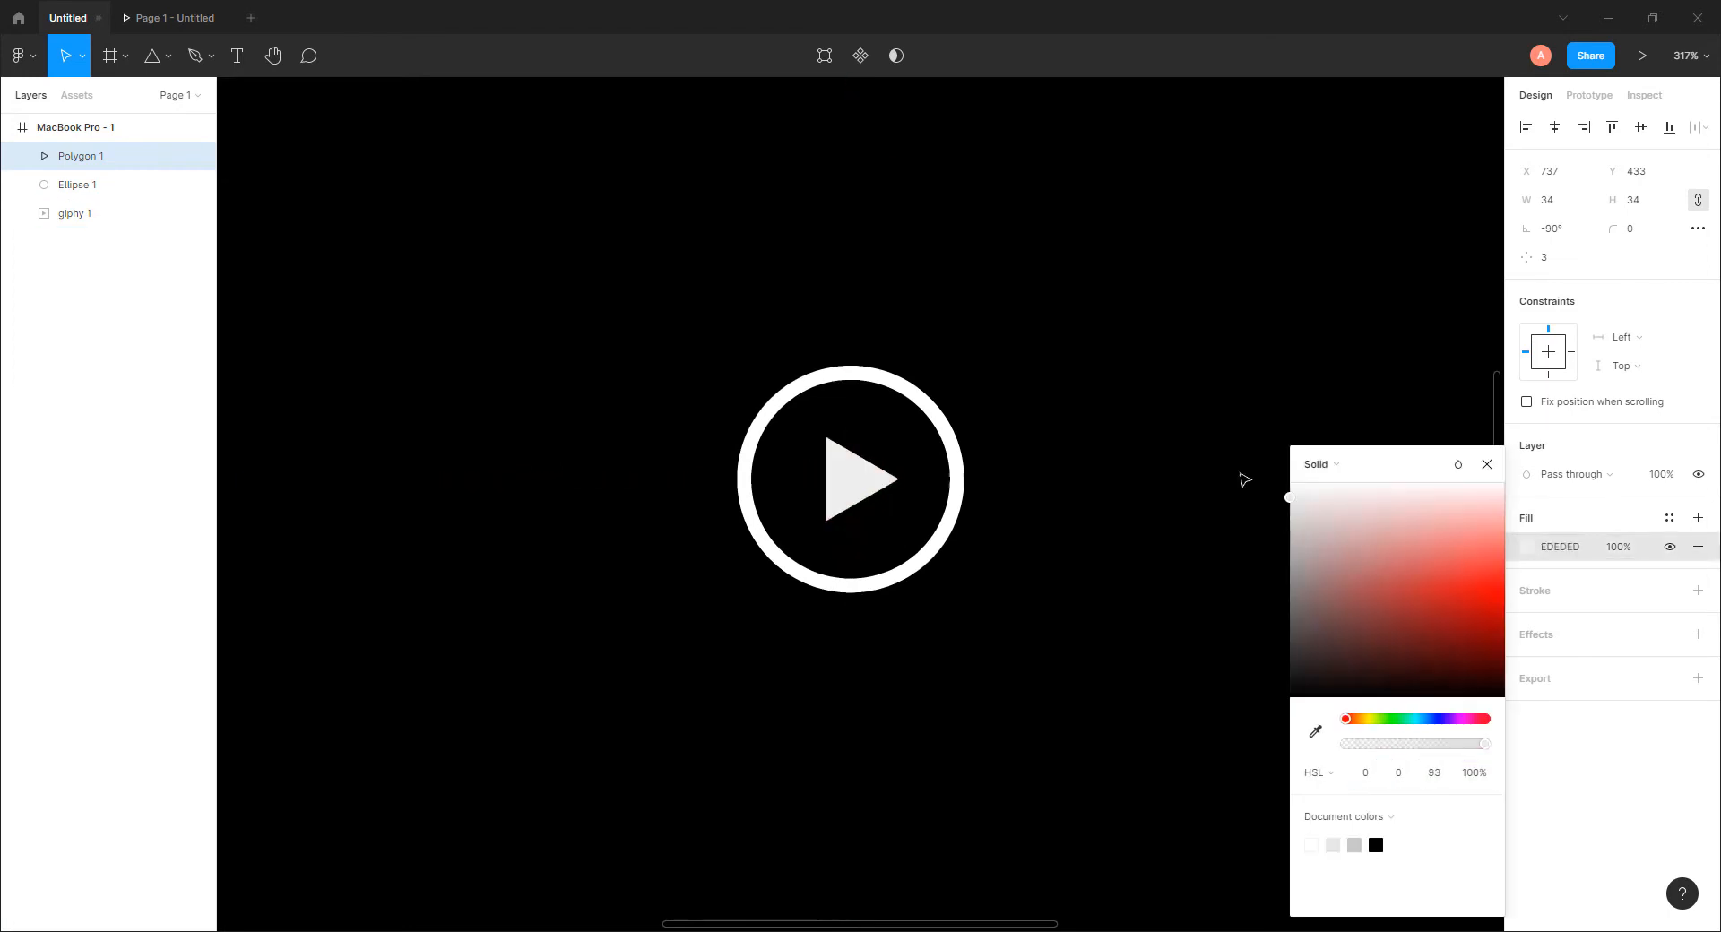
{"action": "scroll", "coordinate": [900, 479], "scroll_direction": "up", "scroll_amount": 10}
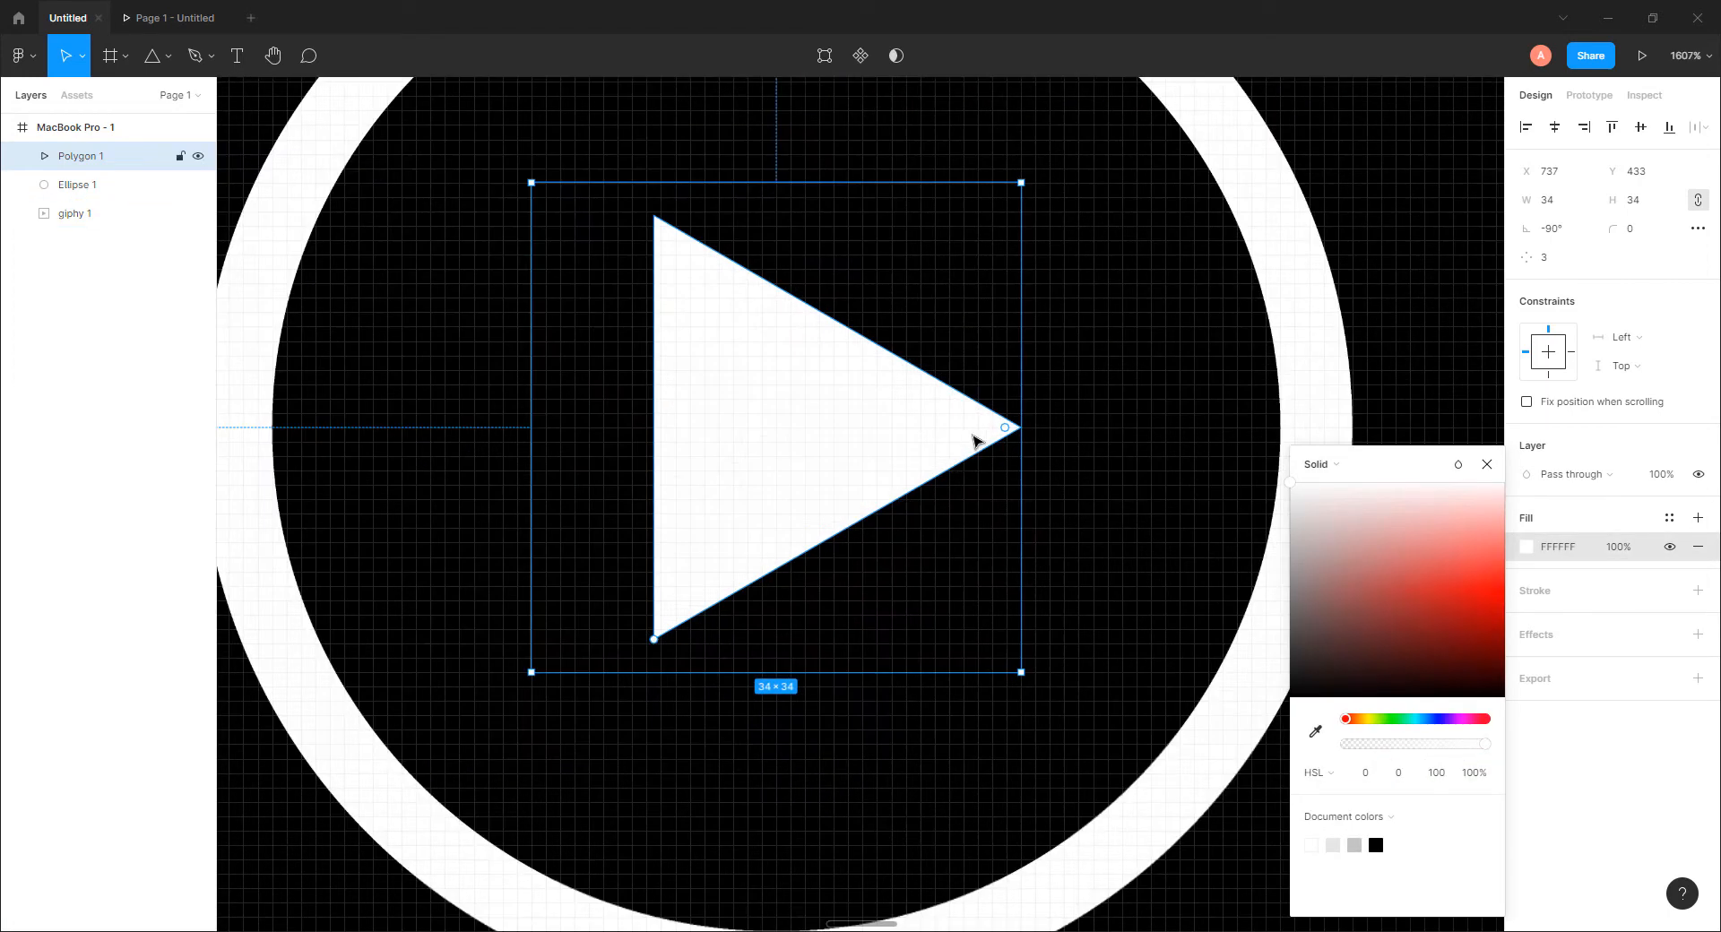
{"action": "left_click_drag", "start_coordinate": [1005, 431], "coordinate": [971, 449]}
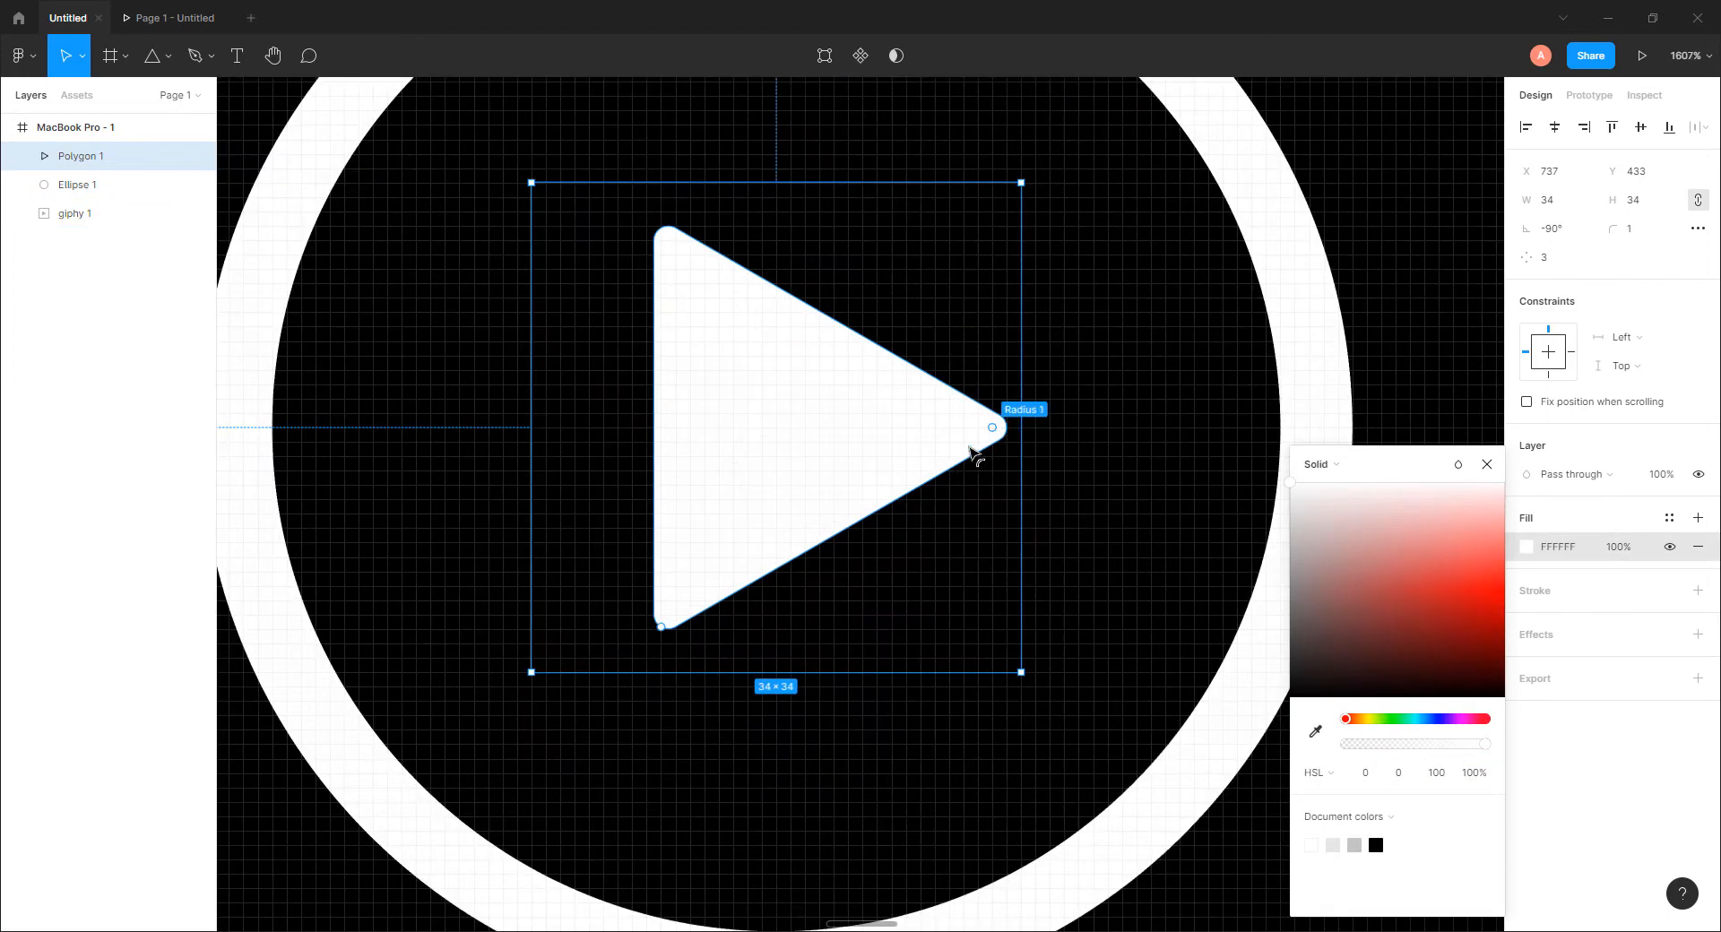
{"action": "scroll", "coordinate": [830, 510], "scroll_direction": "down", "scroll_amount": 5}
{"action": "scroll", "coordinate": [832, 512], "scroll_direction": "down", "scroll_amount": 4}
{"action": "left_click", "coordinate": [987, 495]}
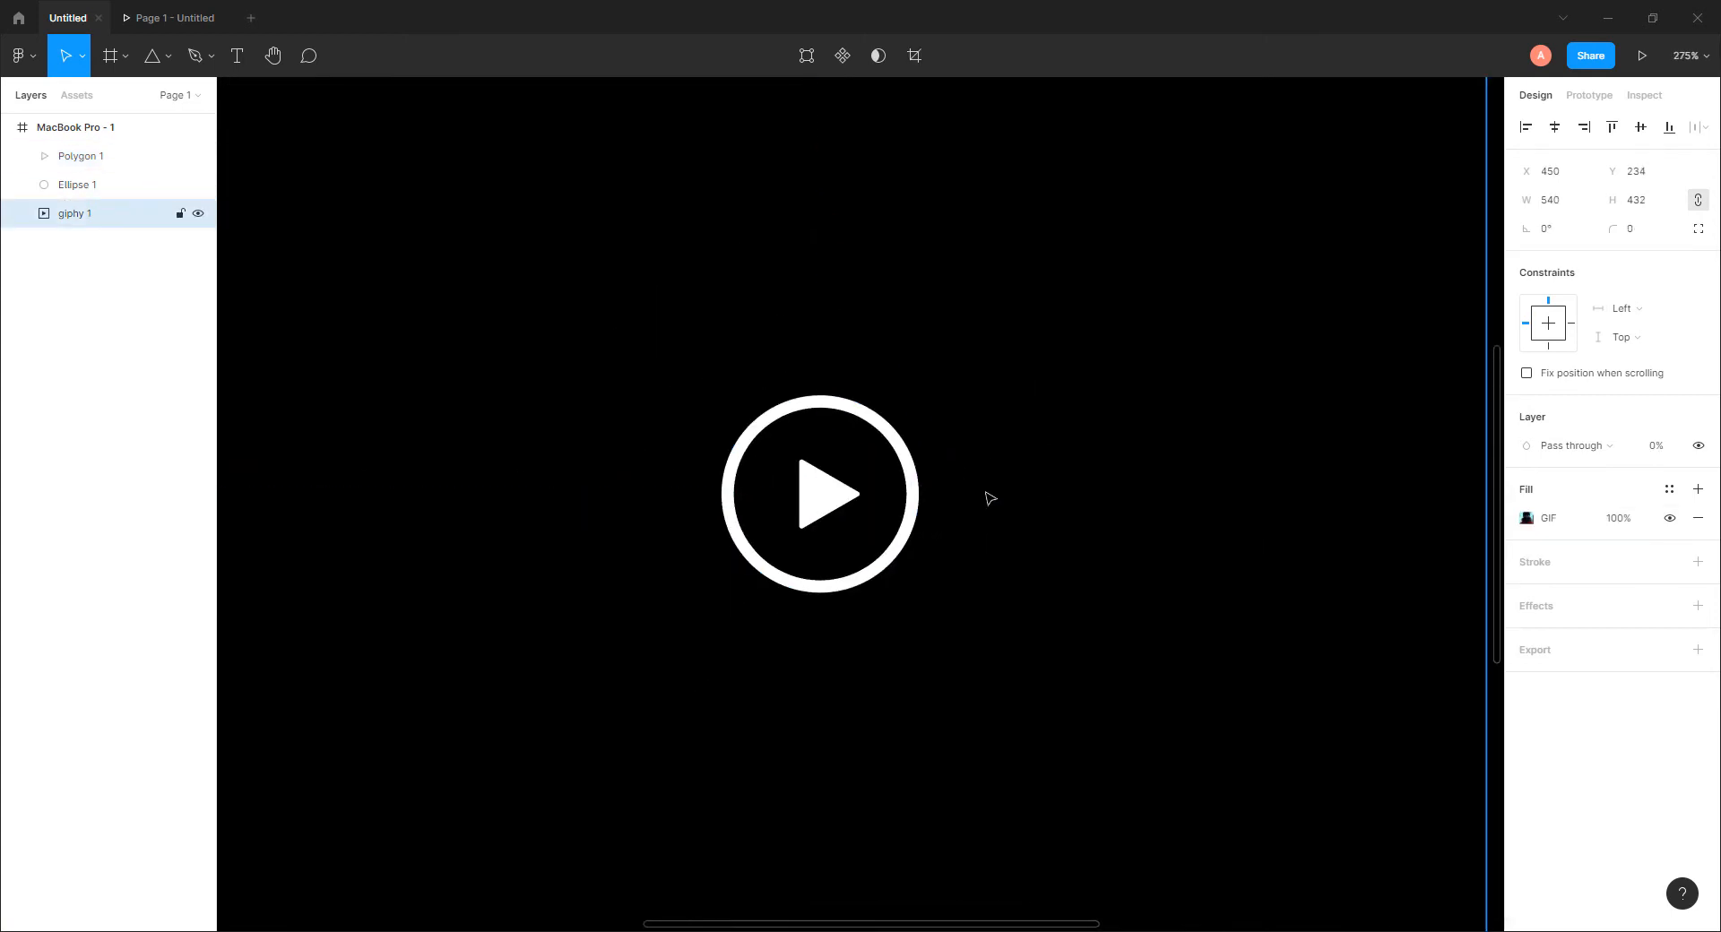
Step: Increase the play triangle's corner radius to 2
{"action": "scroll", "coordinate": [831, 495], "scroll_direction": "up", "scroll_amount": 6}
{"action": "left_click", "coordinate": [910, 496]}
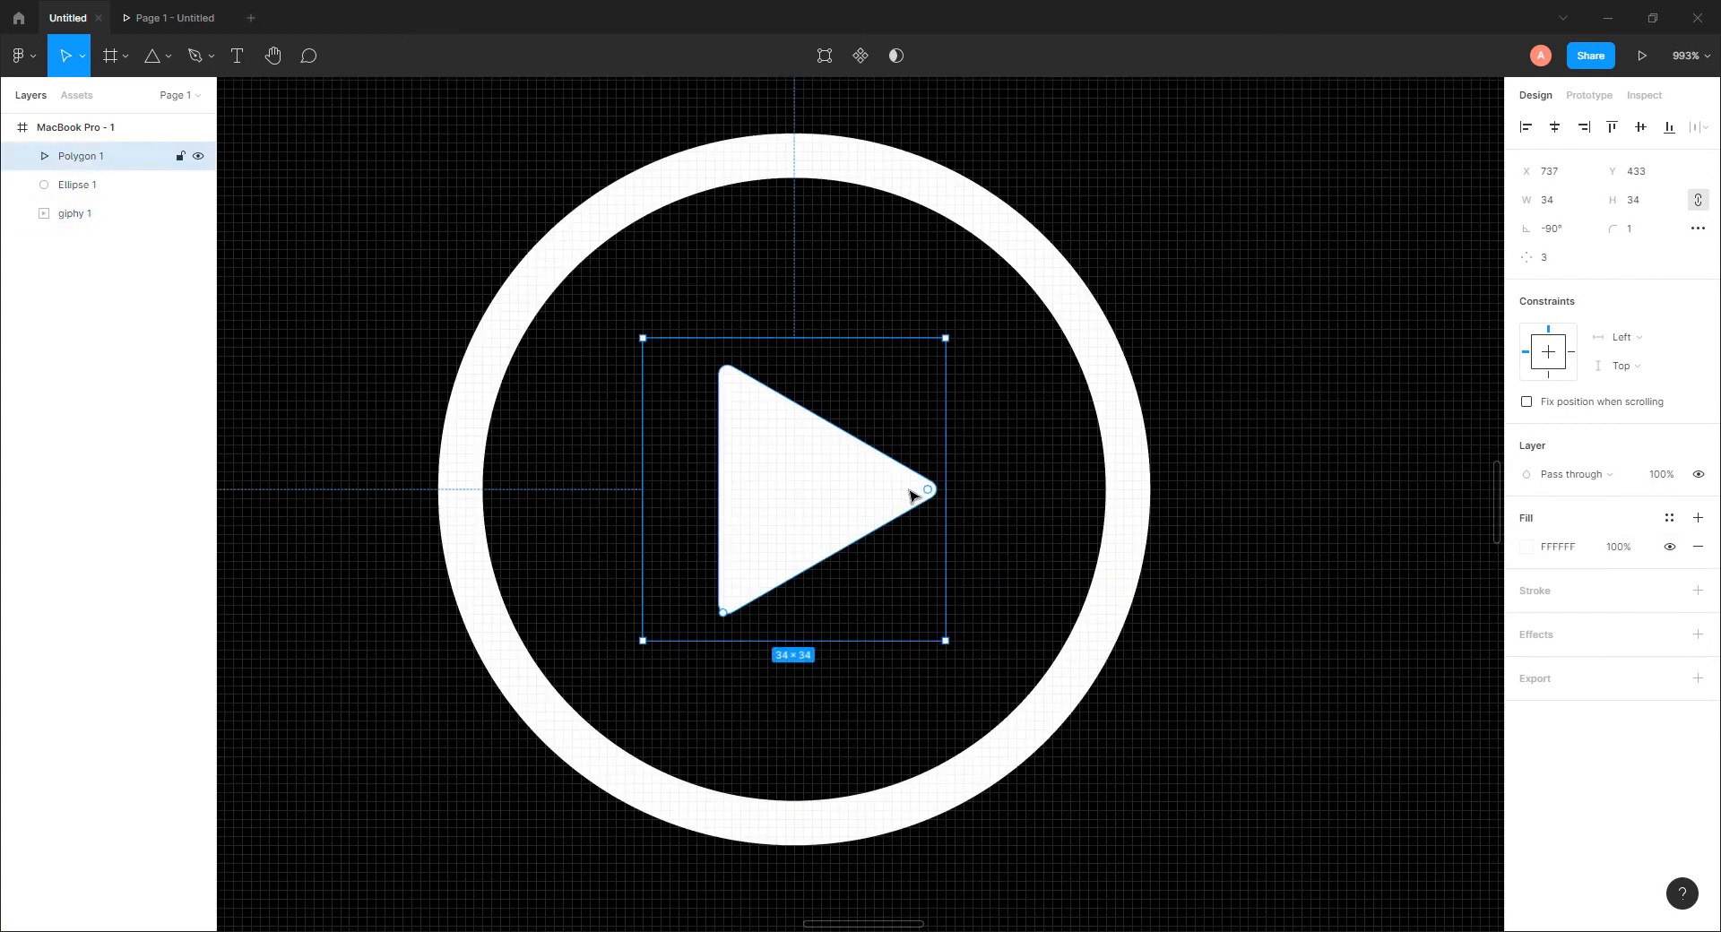
{"action": "scroll", "coordinate": [924, 495], "scroll_direction": "down", "scroll_amount": 8}
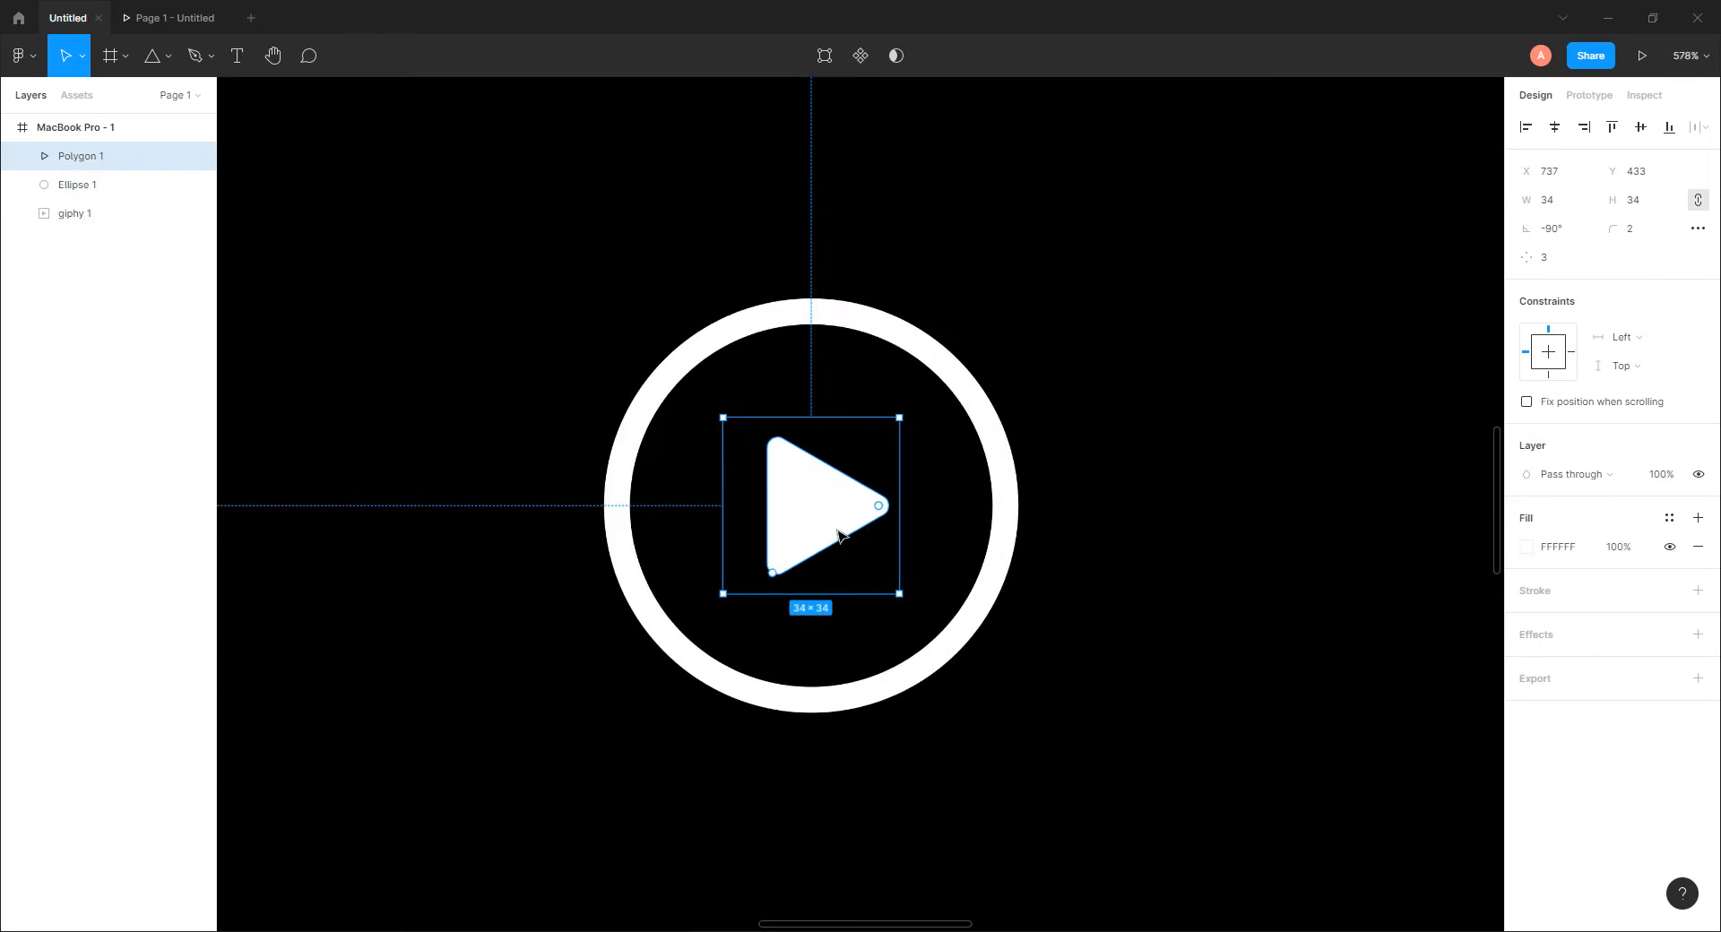
{"action": "left_click", "coordinate": [955, 530]}
{"action": "scroll", "coordinate": [956, 531], "scroll_direction": "down", "scroll_amount": 6}
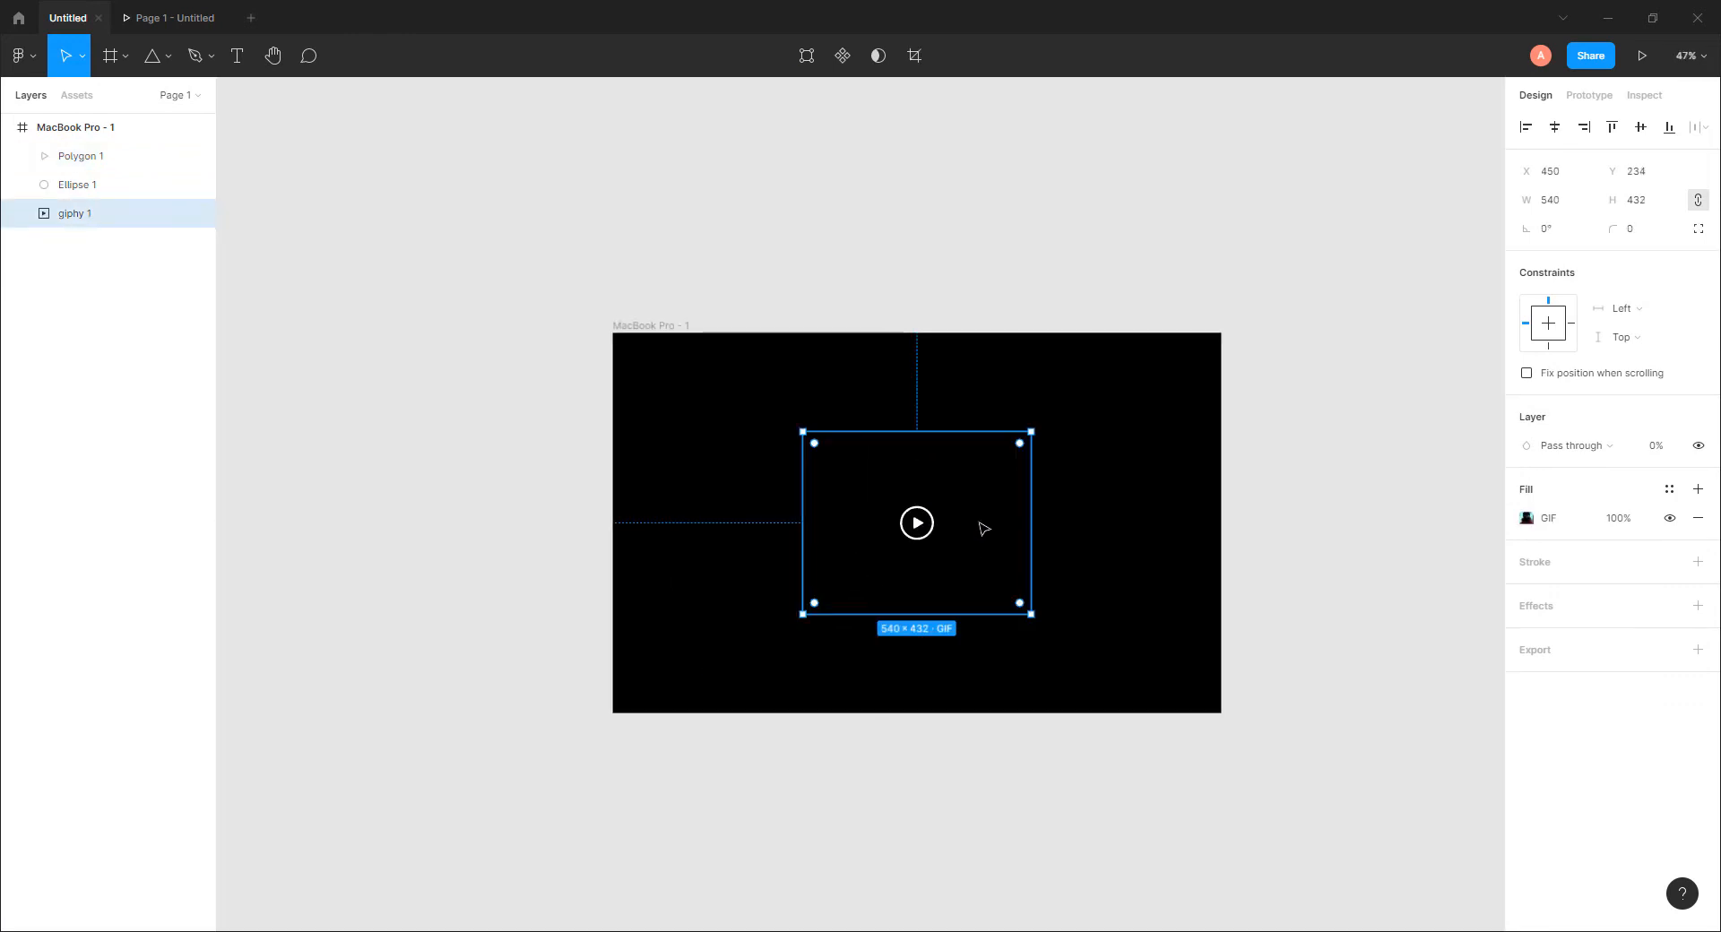
{"action": "left_click", "coordinate": [990, 492]}
{"action": "scroll", "coordinate": [918, 499], "scroll_direction": "up", "scroll_amount": 3}
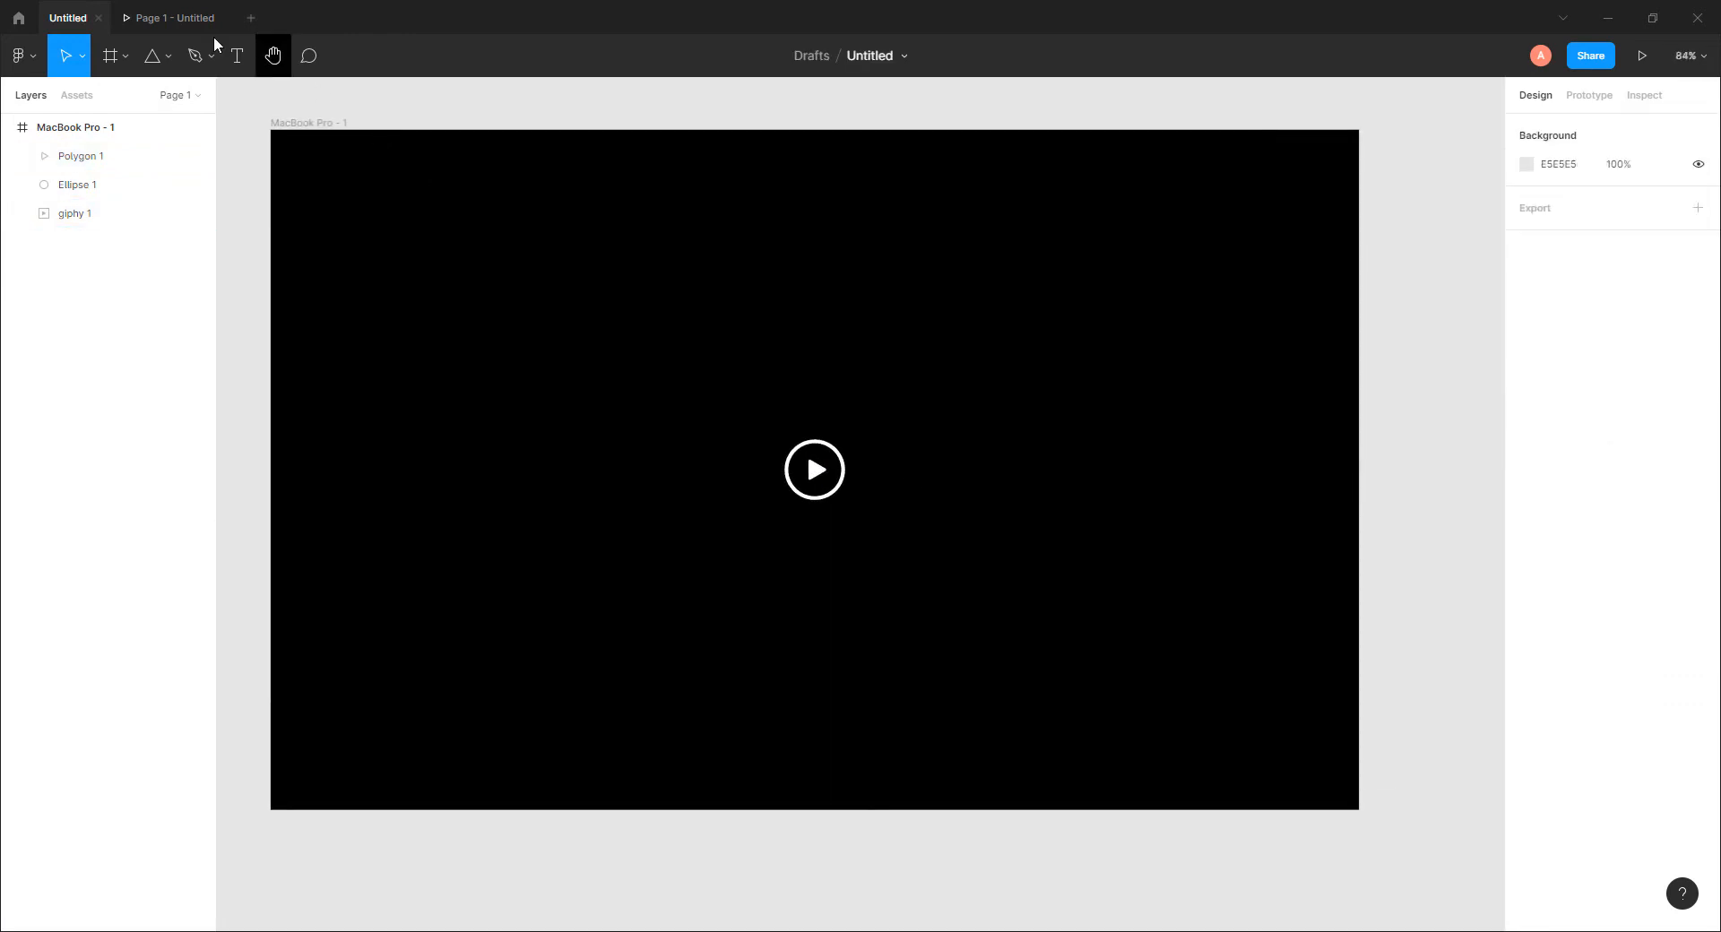
Step: Check the play button in the prototype preview and return to the design file
{"action": "left_click", "coordinate": [169, 18]}
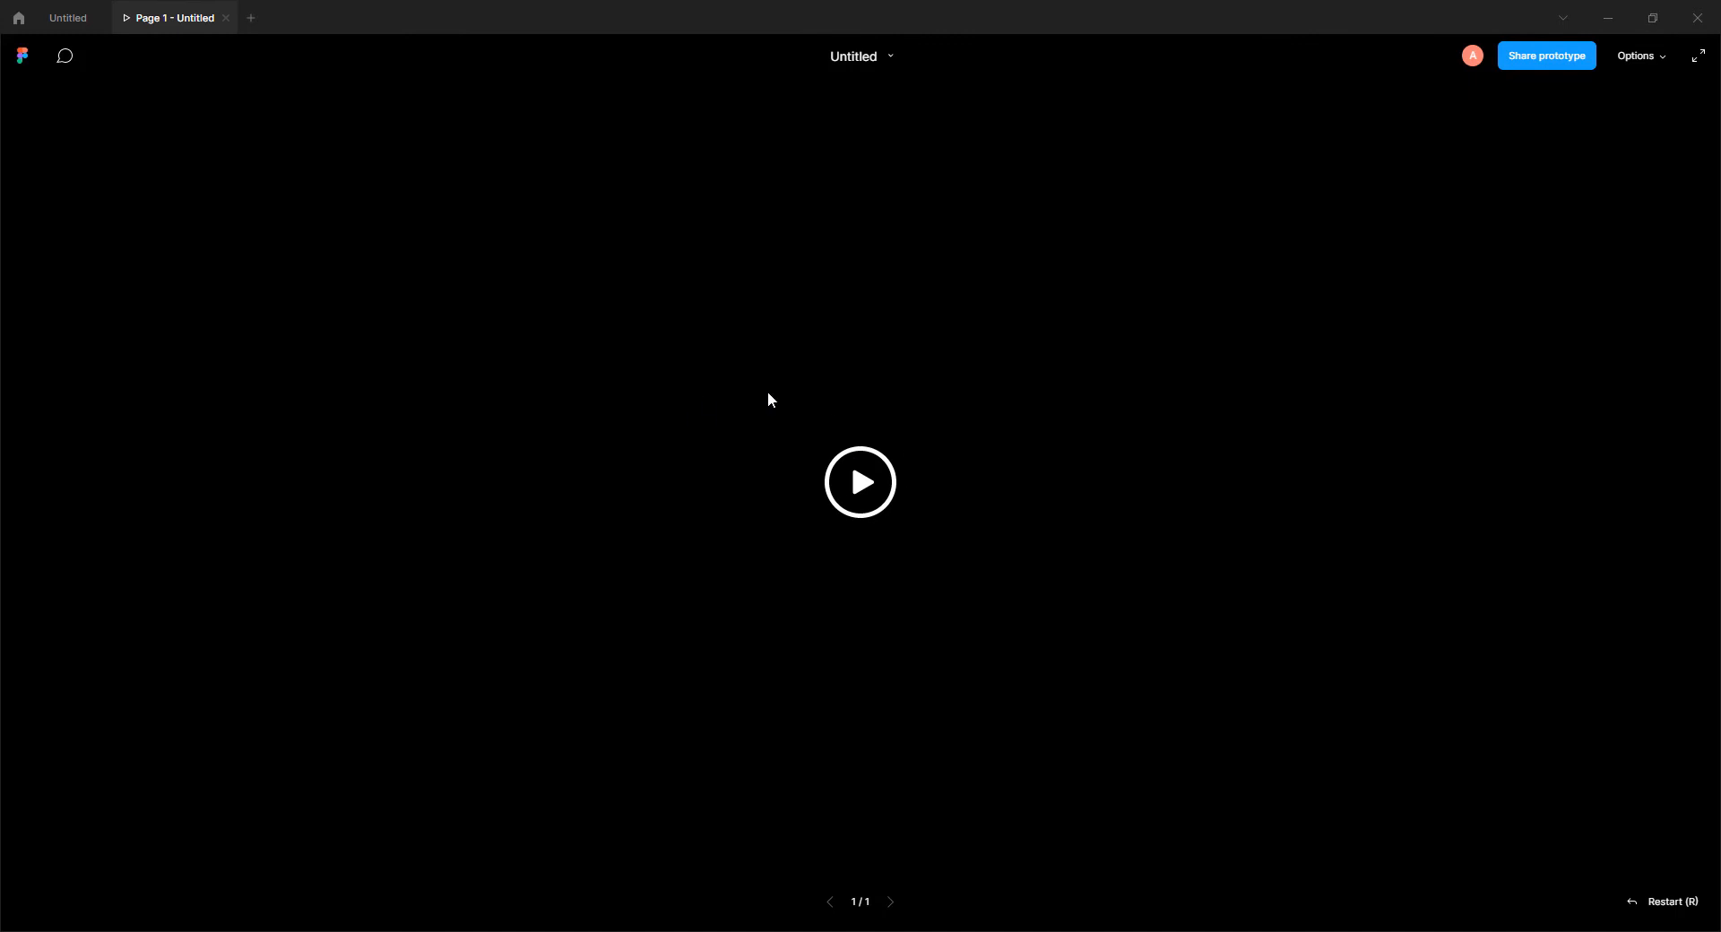
{"action": "left_click", "coordinate": [81, 29]}
{"action": "left_click", "coordinate": [943, 410]}
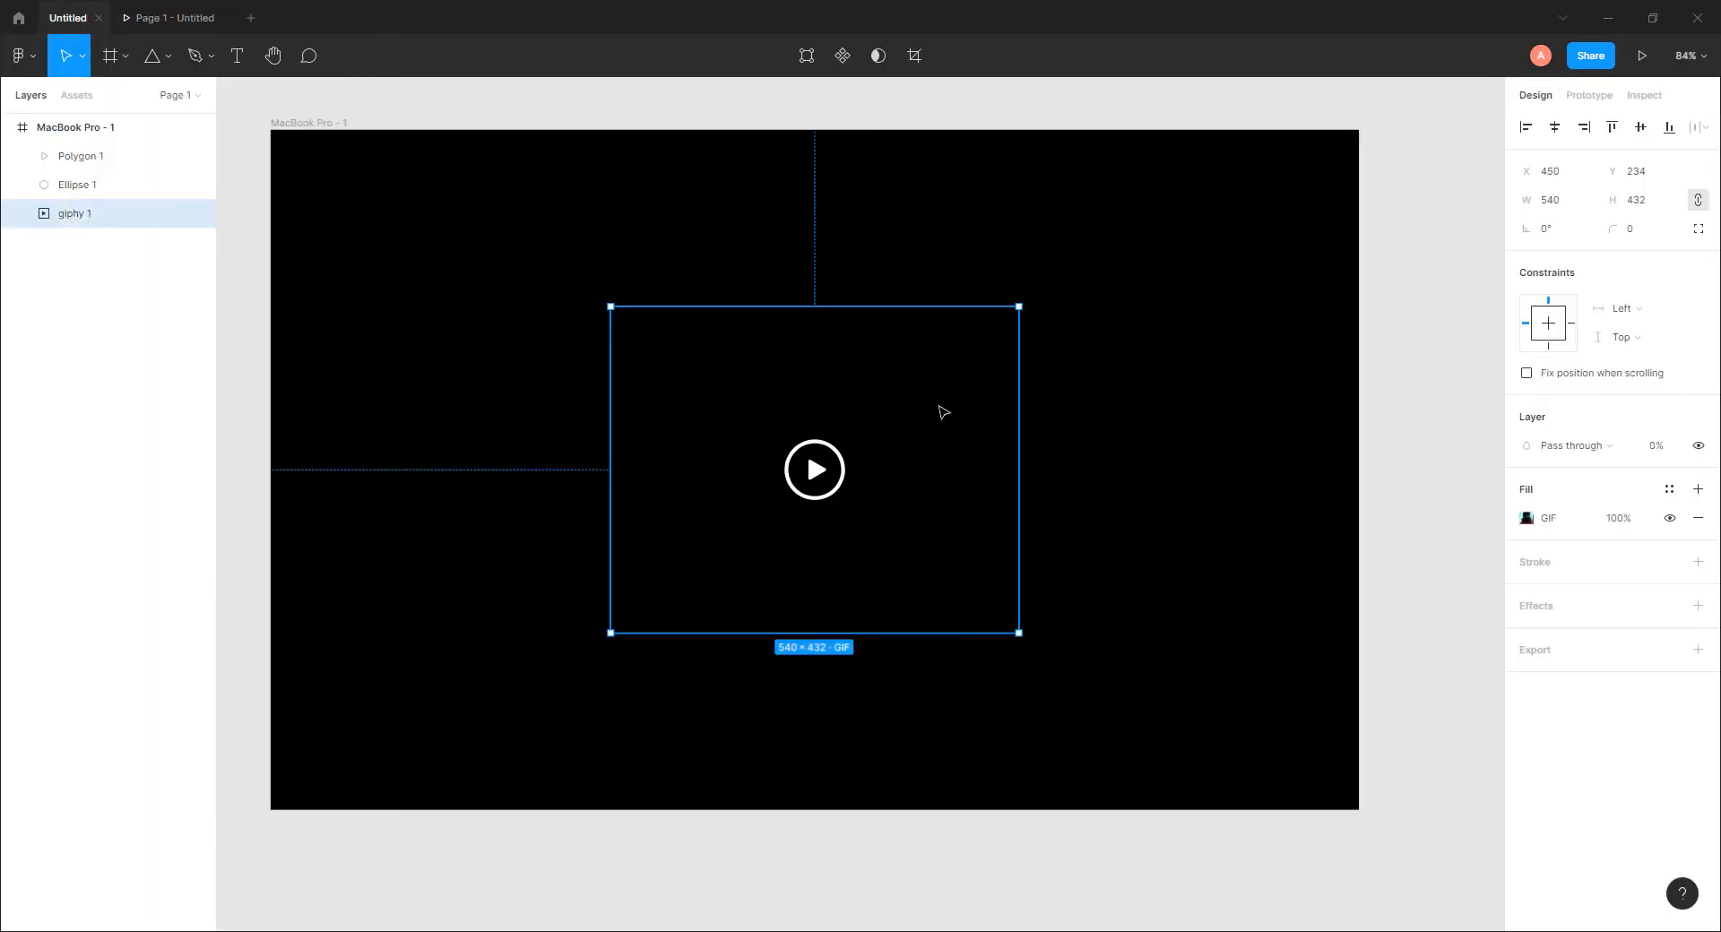
{"action": "left_click", "coordinate": [1427, 445]}
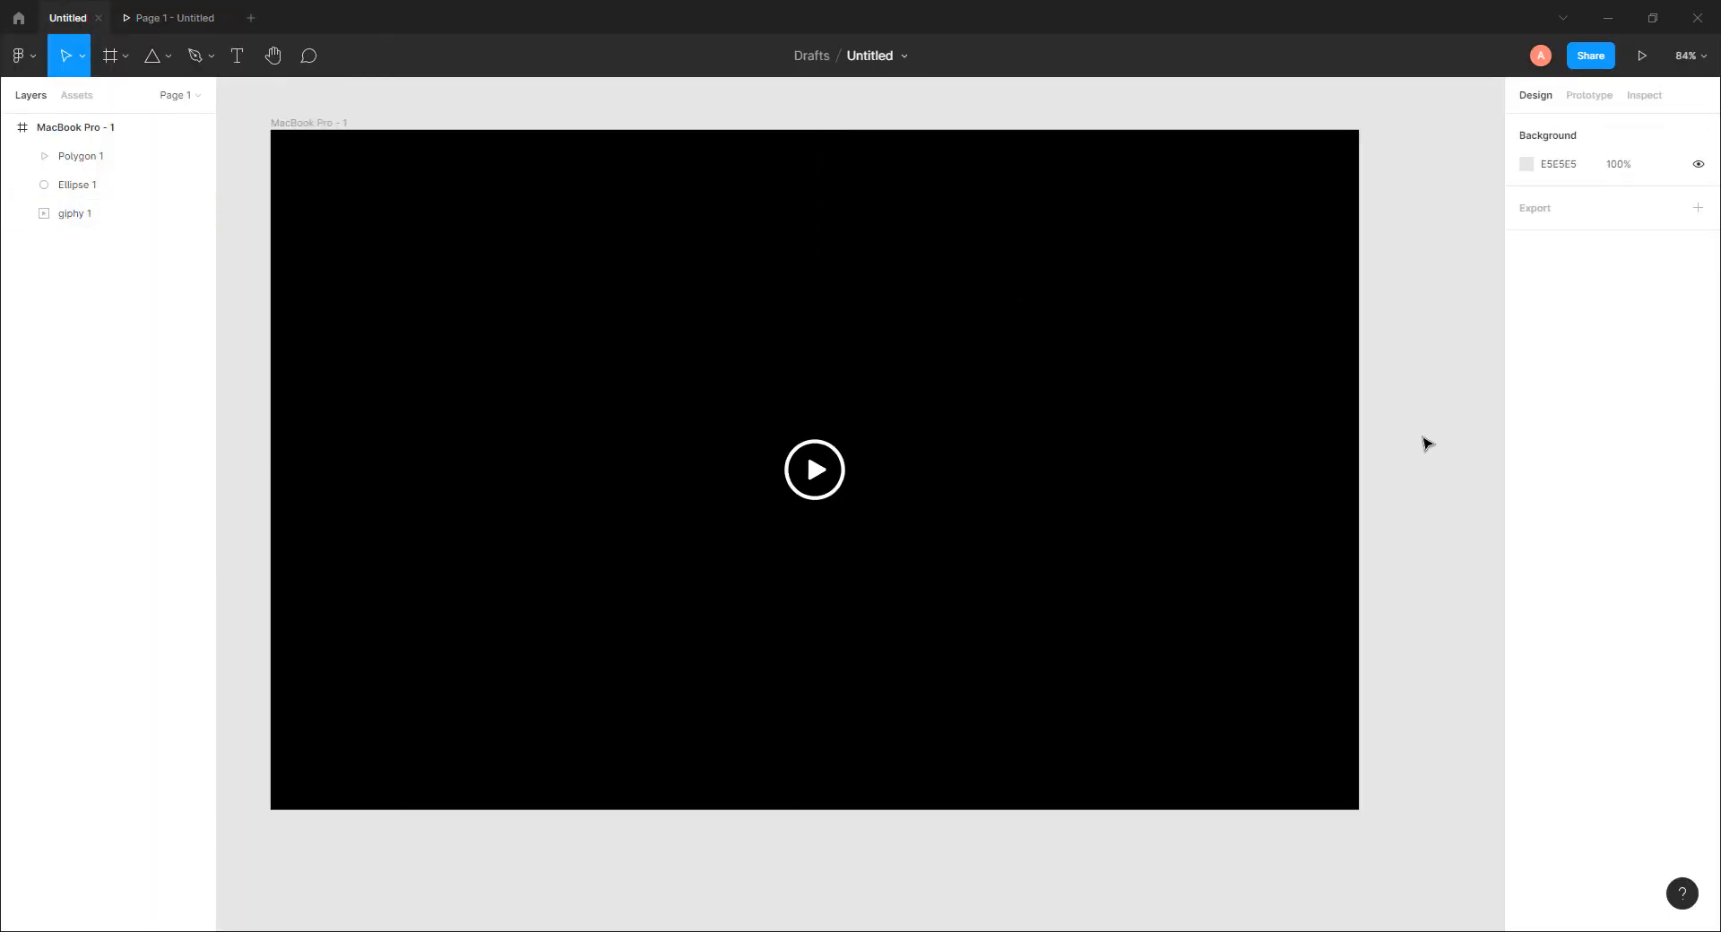
Step: Group the play triangle with the circle and name the group "play"
{"action": "left_click", "coordinate": [816, 470]}
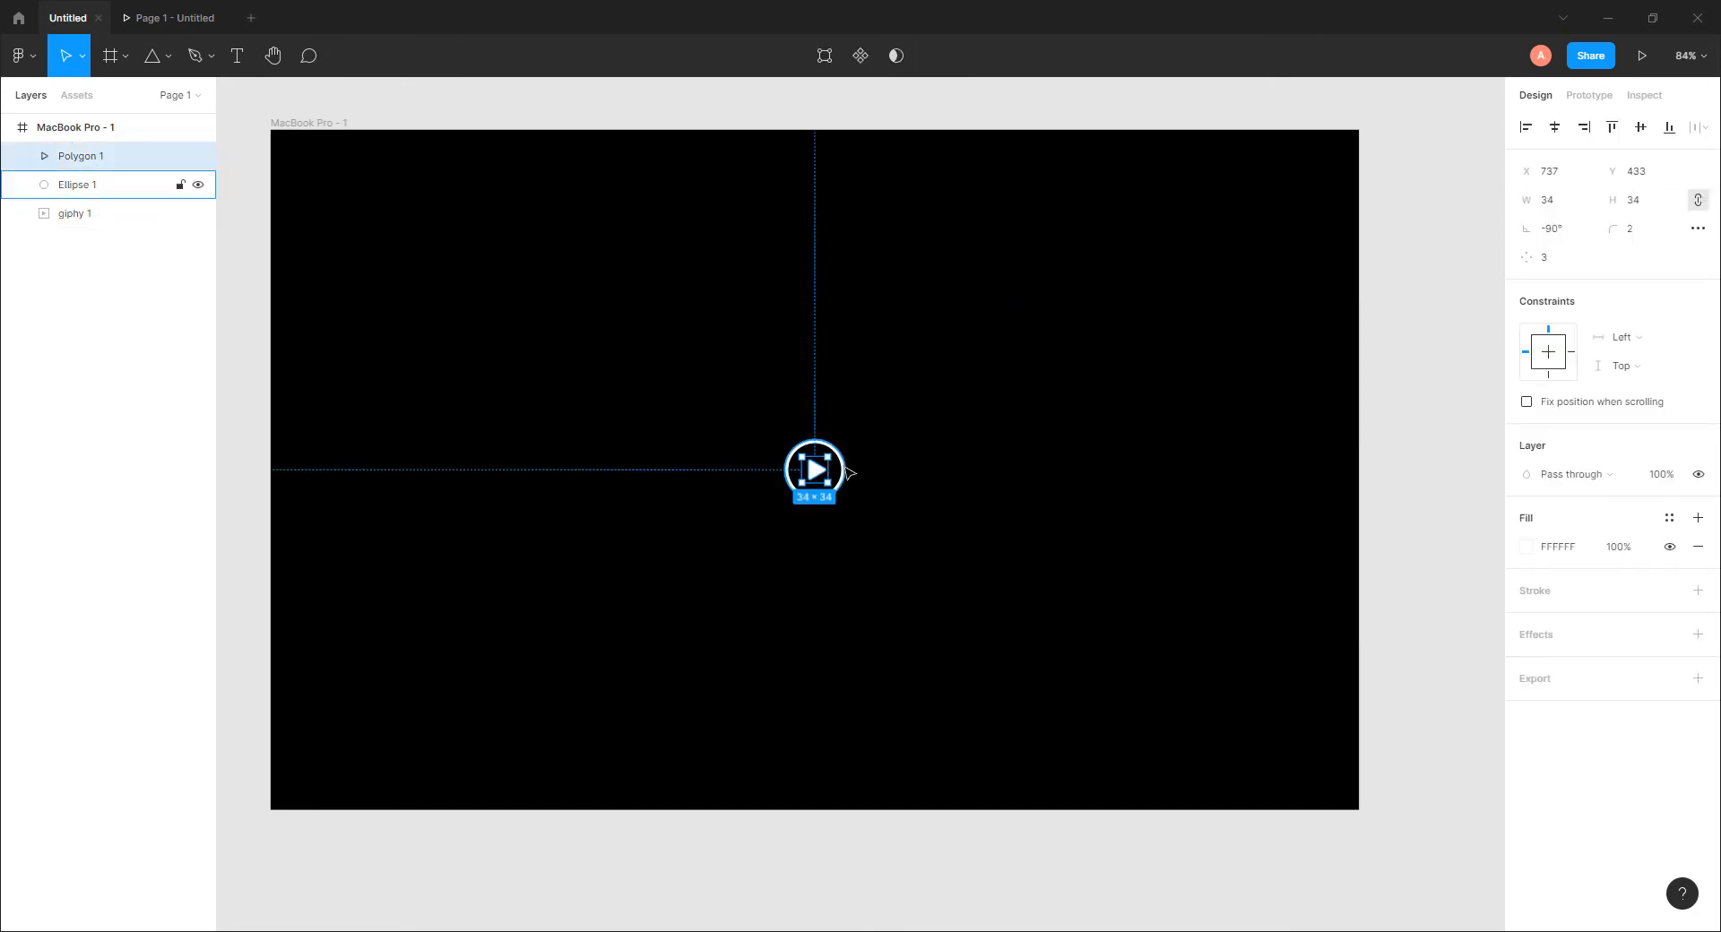
{"action": "left_click", "coordinate": [843, 470], "text": "shift"}
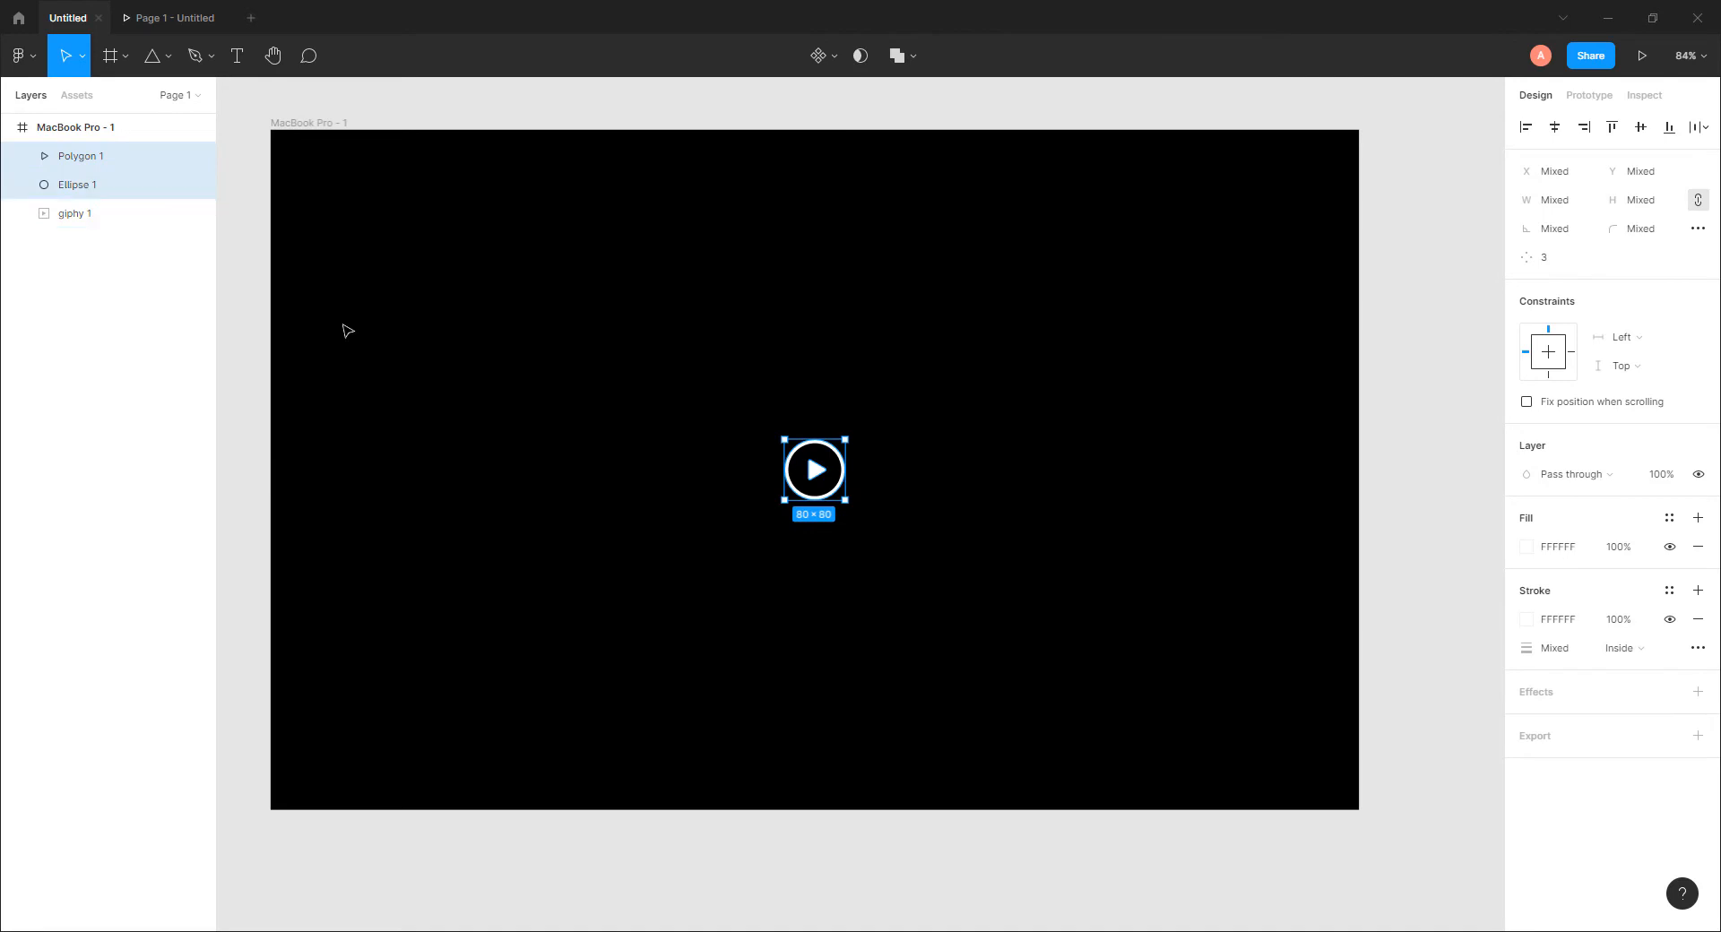
{"action": "key", "text": "ctrl+g"}
{"action": "double_click", "coordinate": [75, 157]}
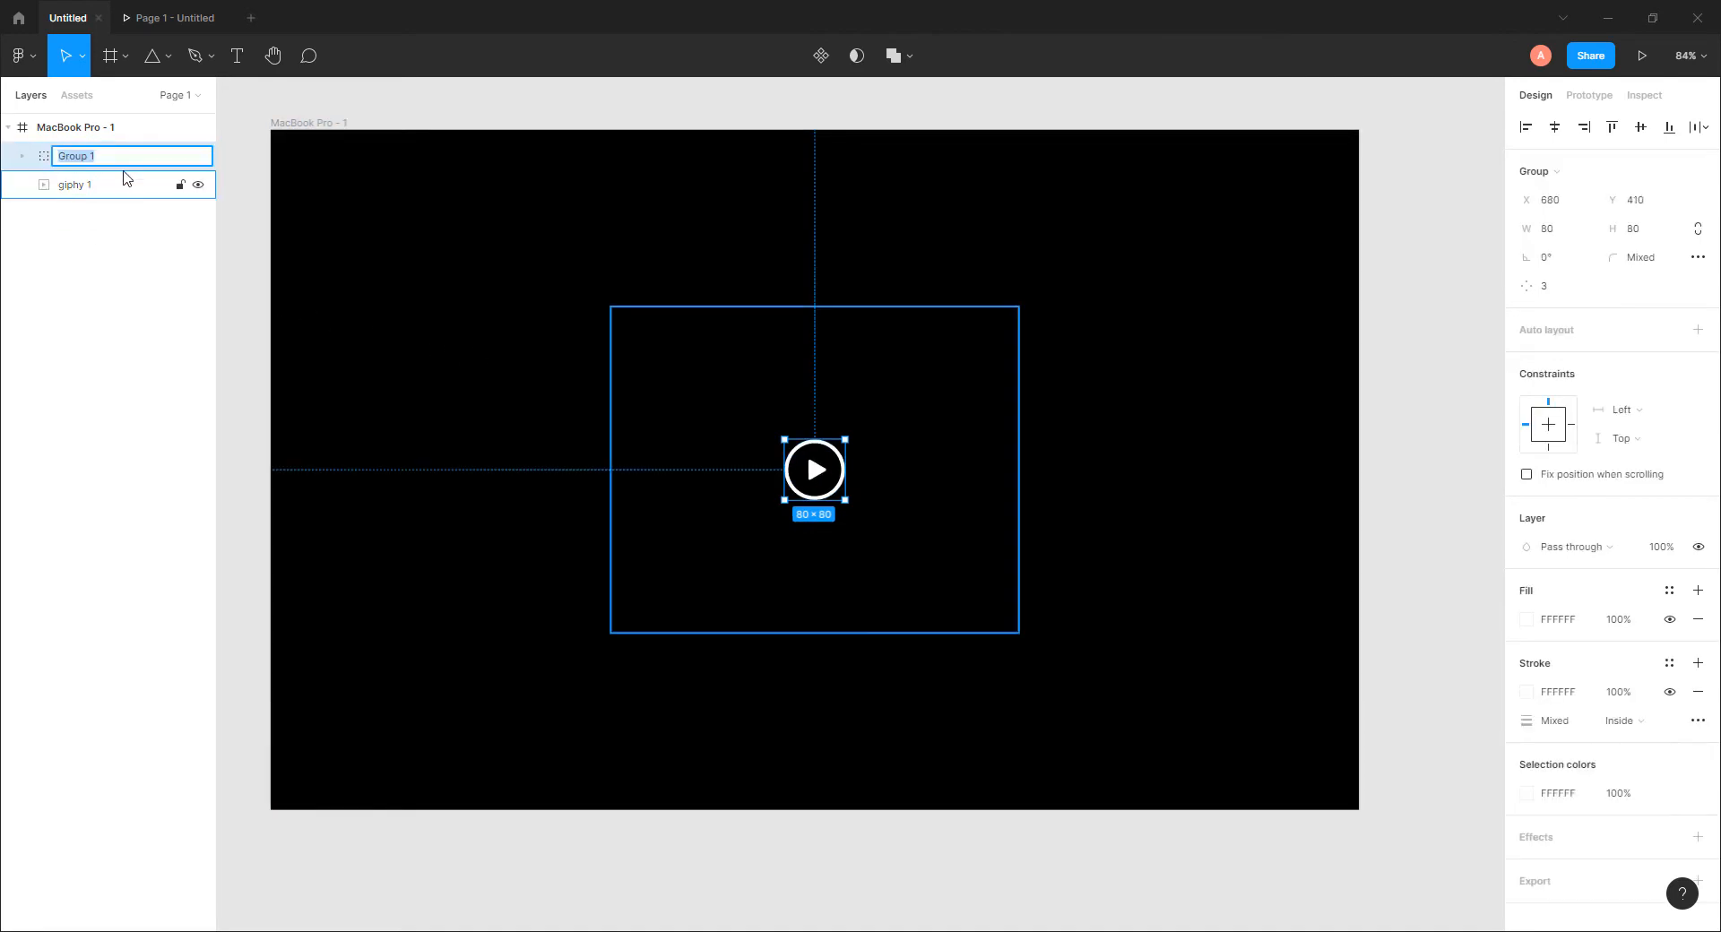
{"action": "type", "text": "play"}
{"action": "key", "text": "Return"}
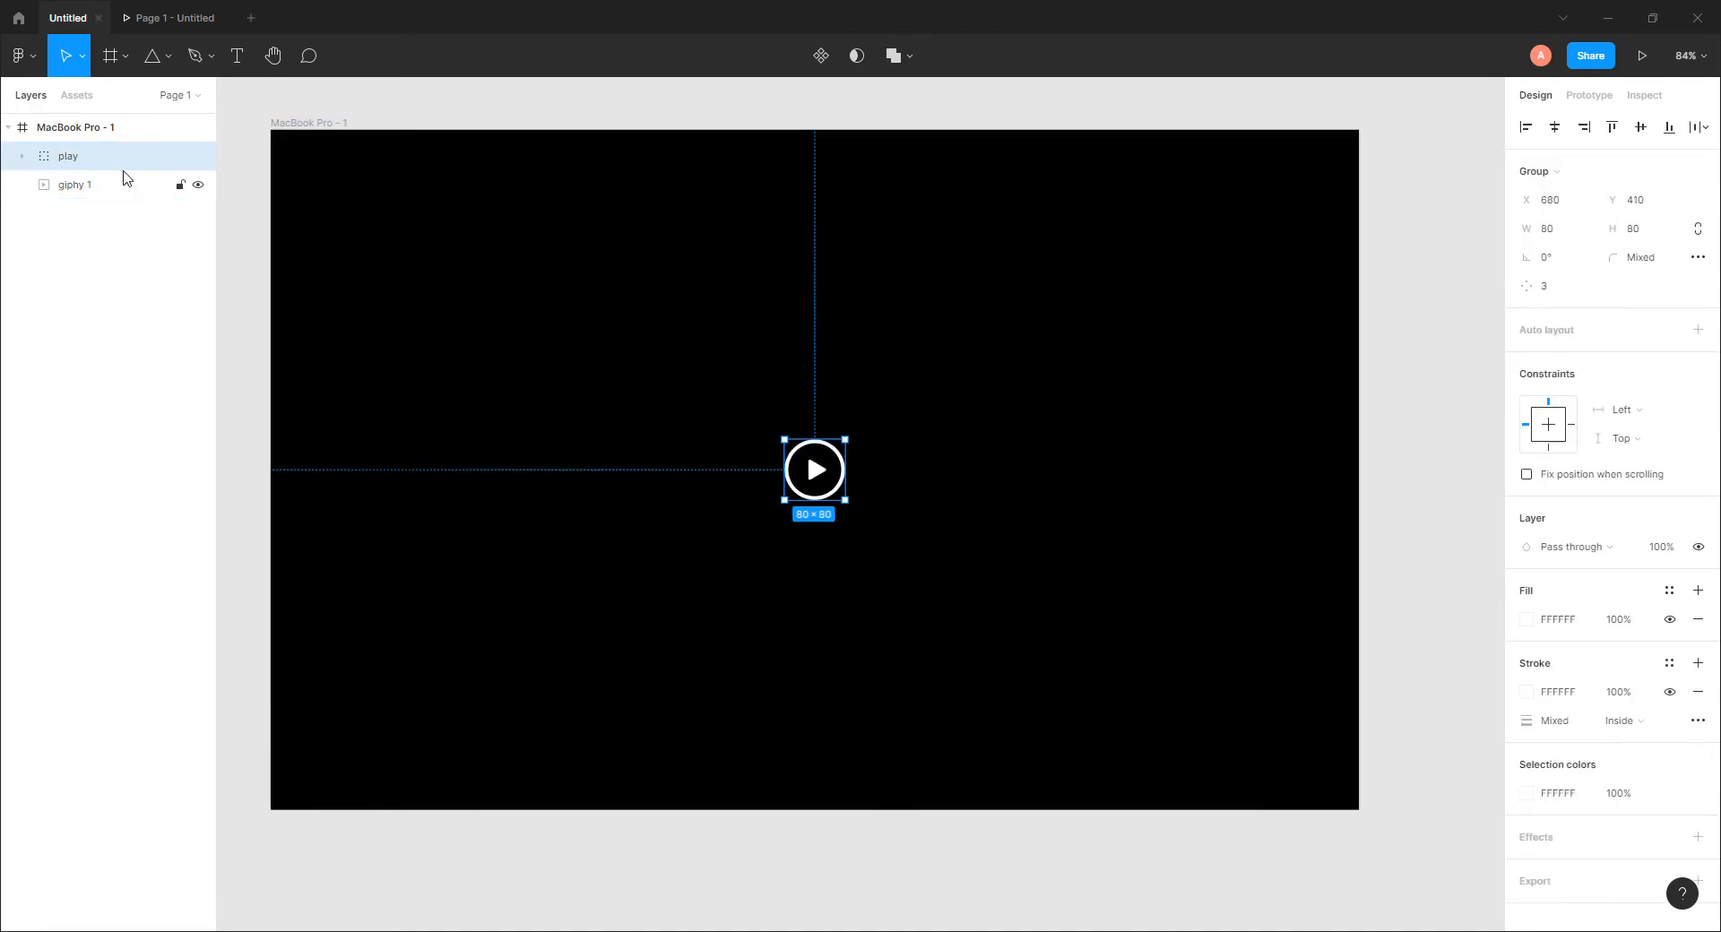
Step: Rename the hidden GIF layer to "gif" and clear the selection
{"action": "left_click", "coordinate": [79, 186]}
{"action": "double_click", "coordinate": [94, 188]}
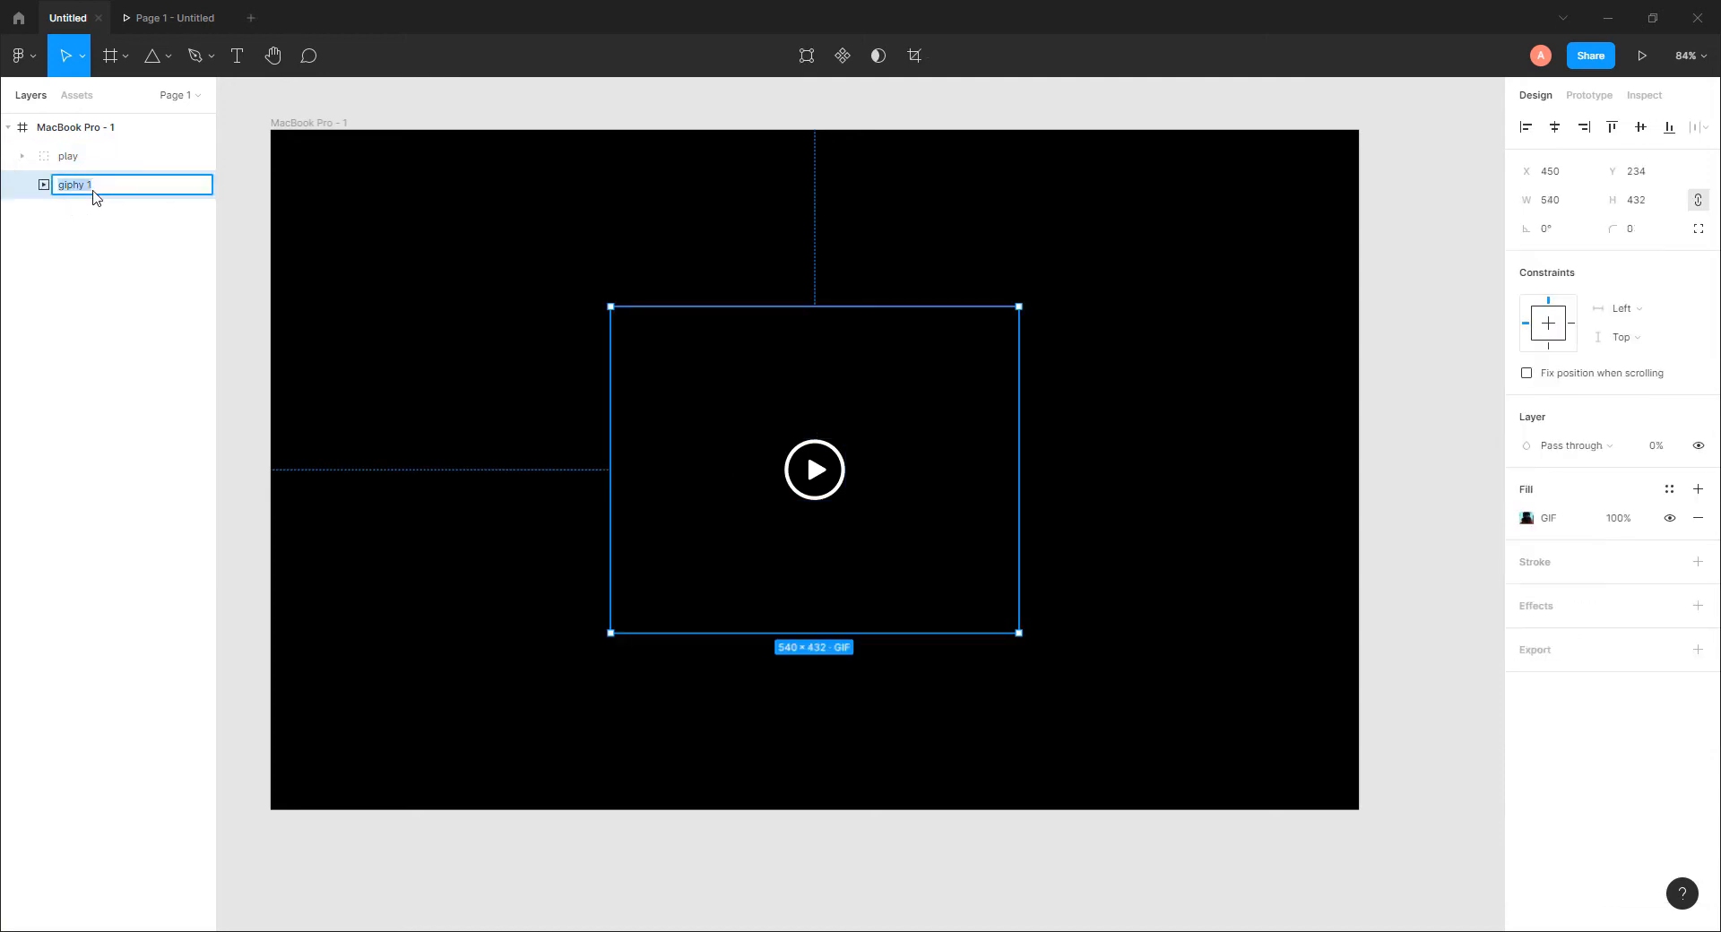
{"action": "type", "text": "gif"}
{"action": "key", "text": "Return"}
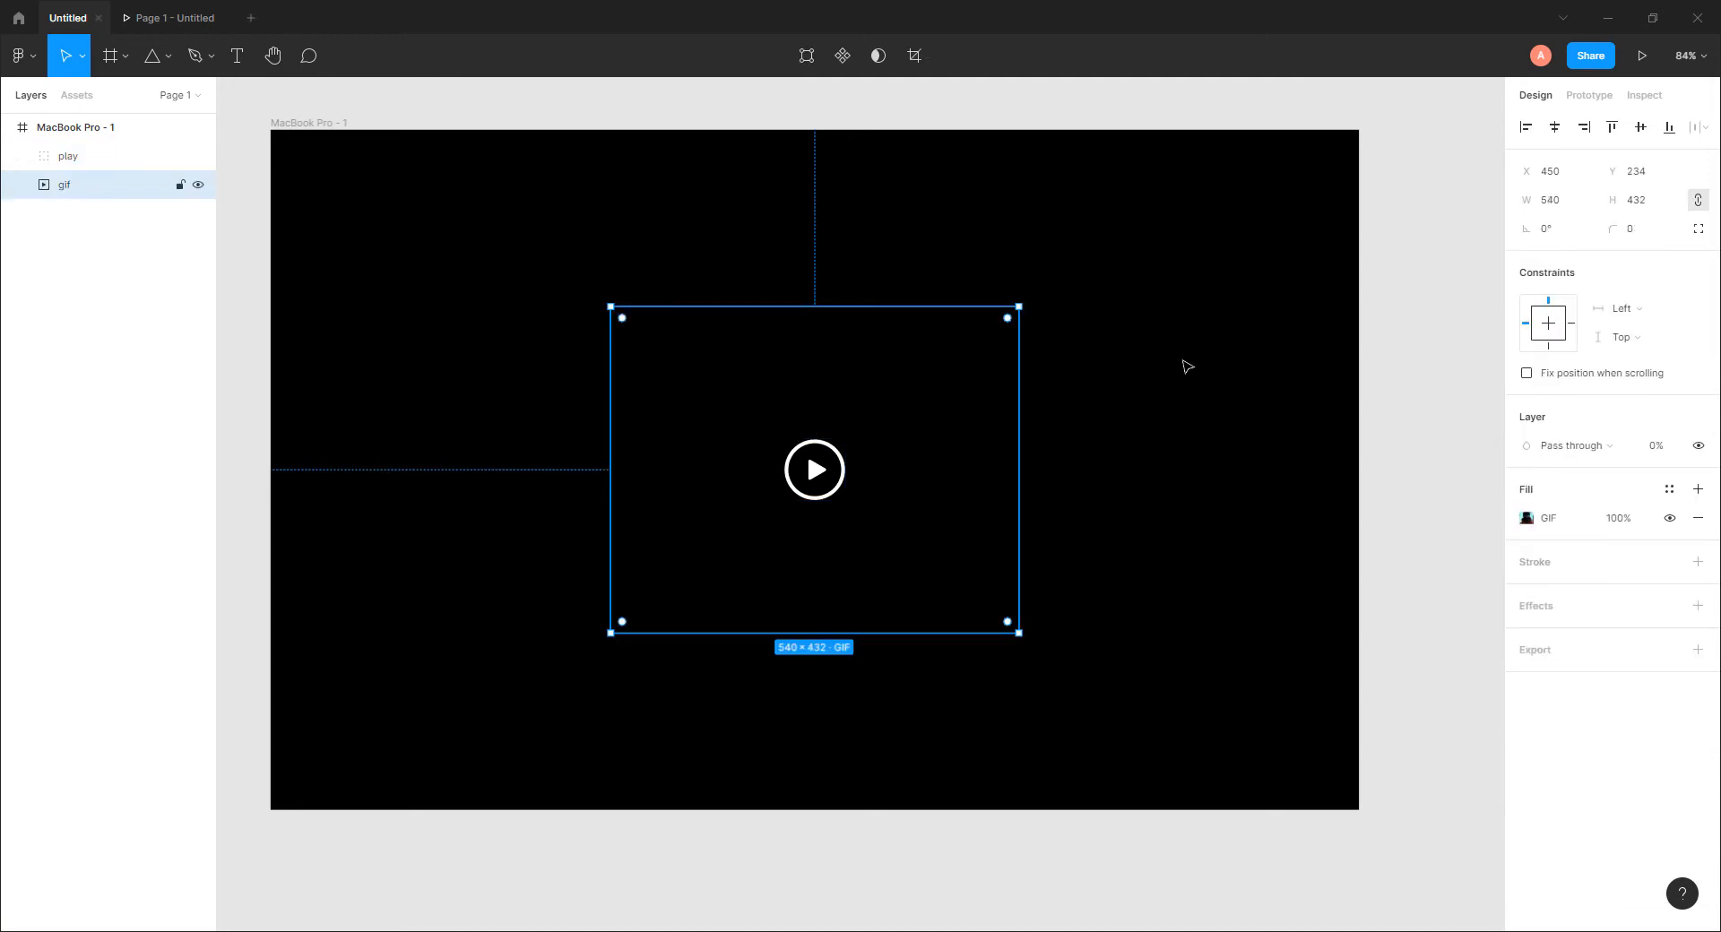
{"action": "left_click", "coordinate": [1414, 392]}
Step: Paste a duplicate of the play group in place and hide the original group
{"action": "scroll", "coordinate": [792, 482], "scroll_direction": "down", "scroll_amount": 1}
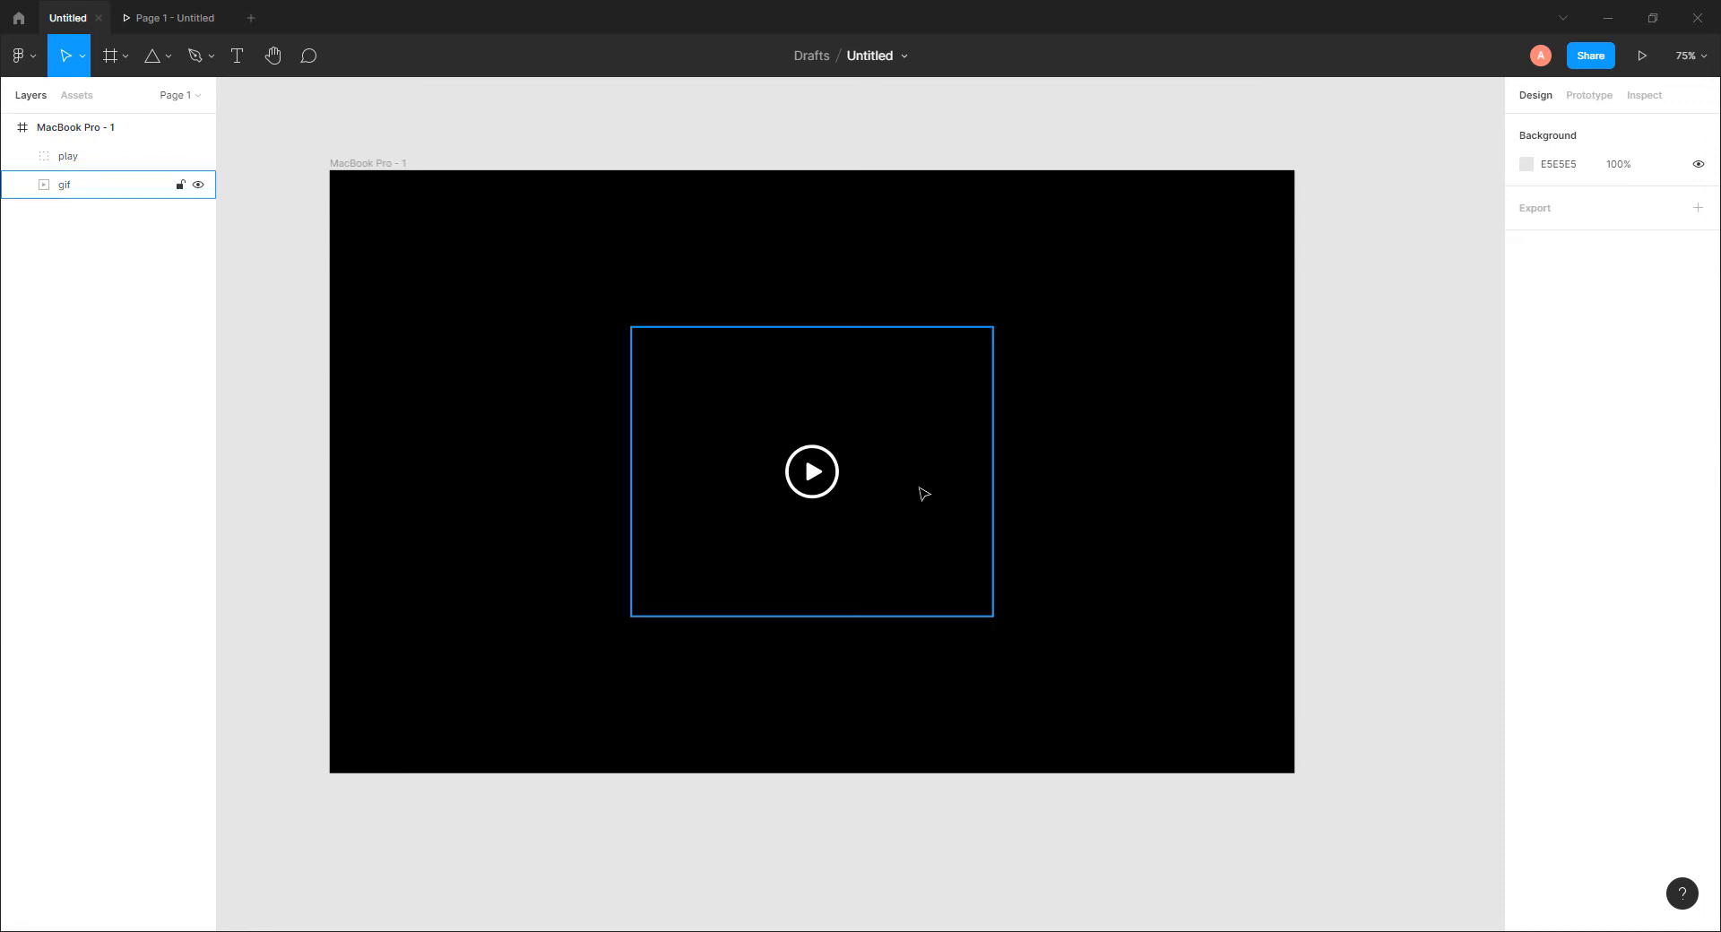
{"action": "scroll", "coordinate": [814, 482], "scroll_direction": "up", "scroll_amount": 5}
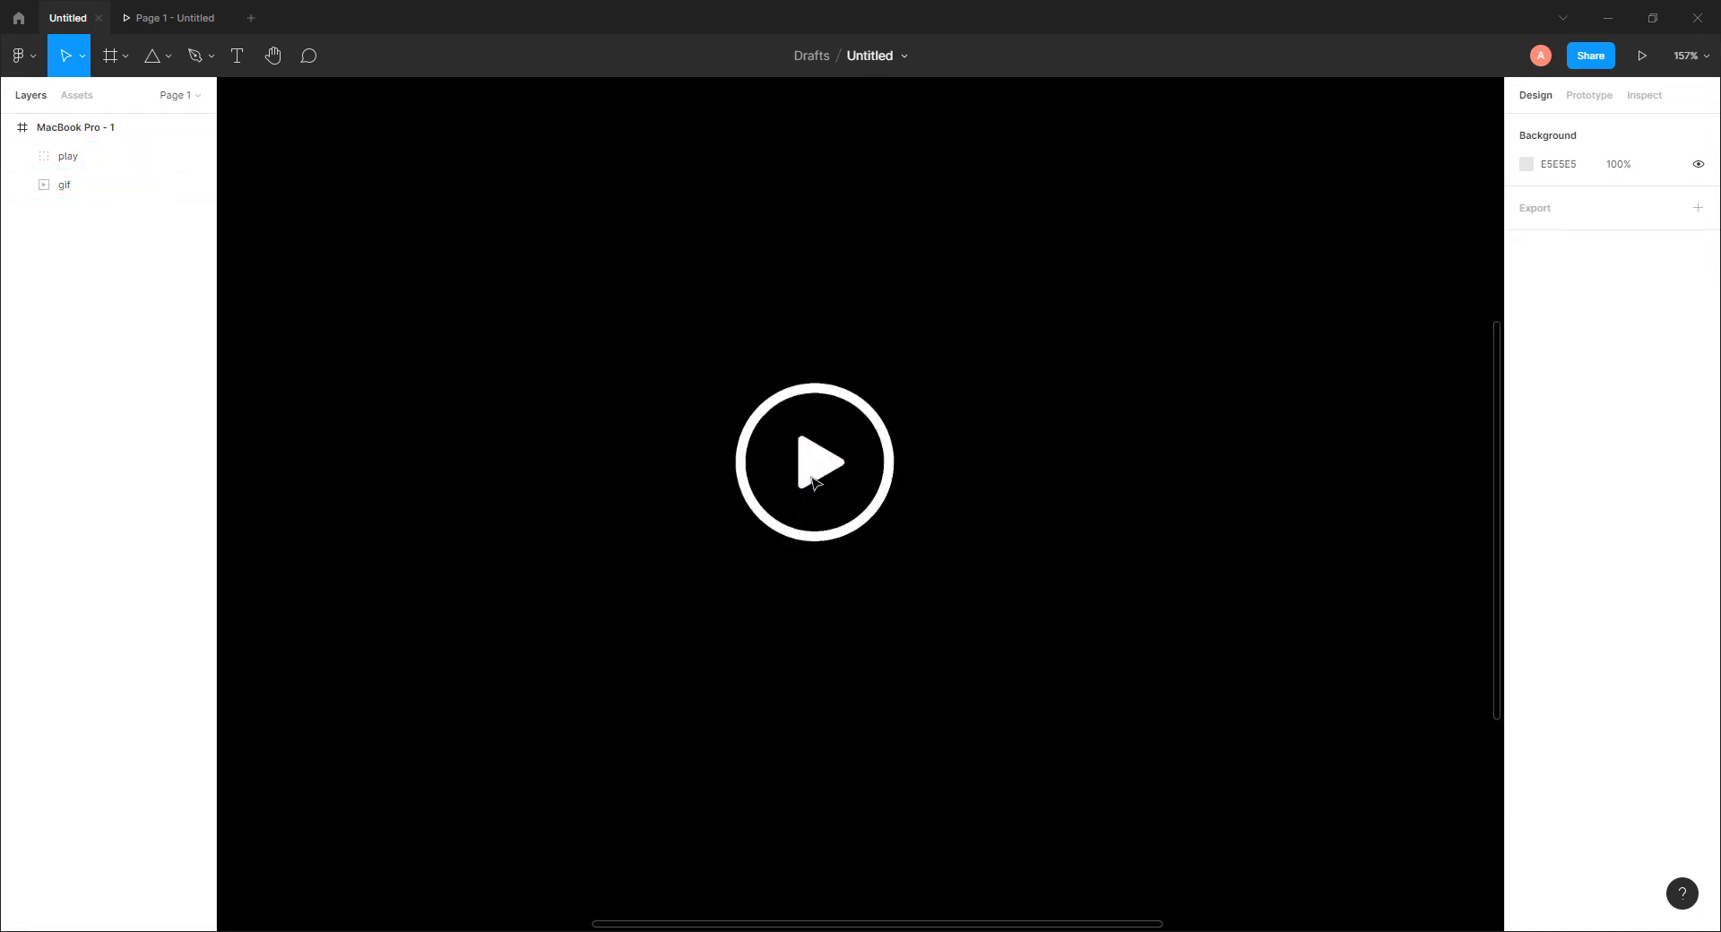
{"action": "left_click", "coordinate": [817, 462]}
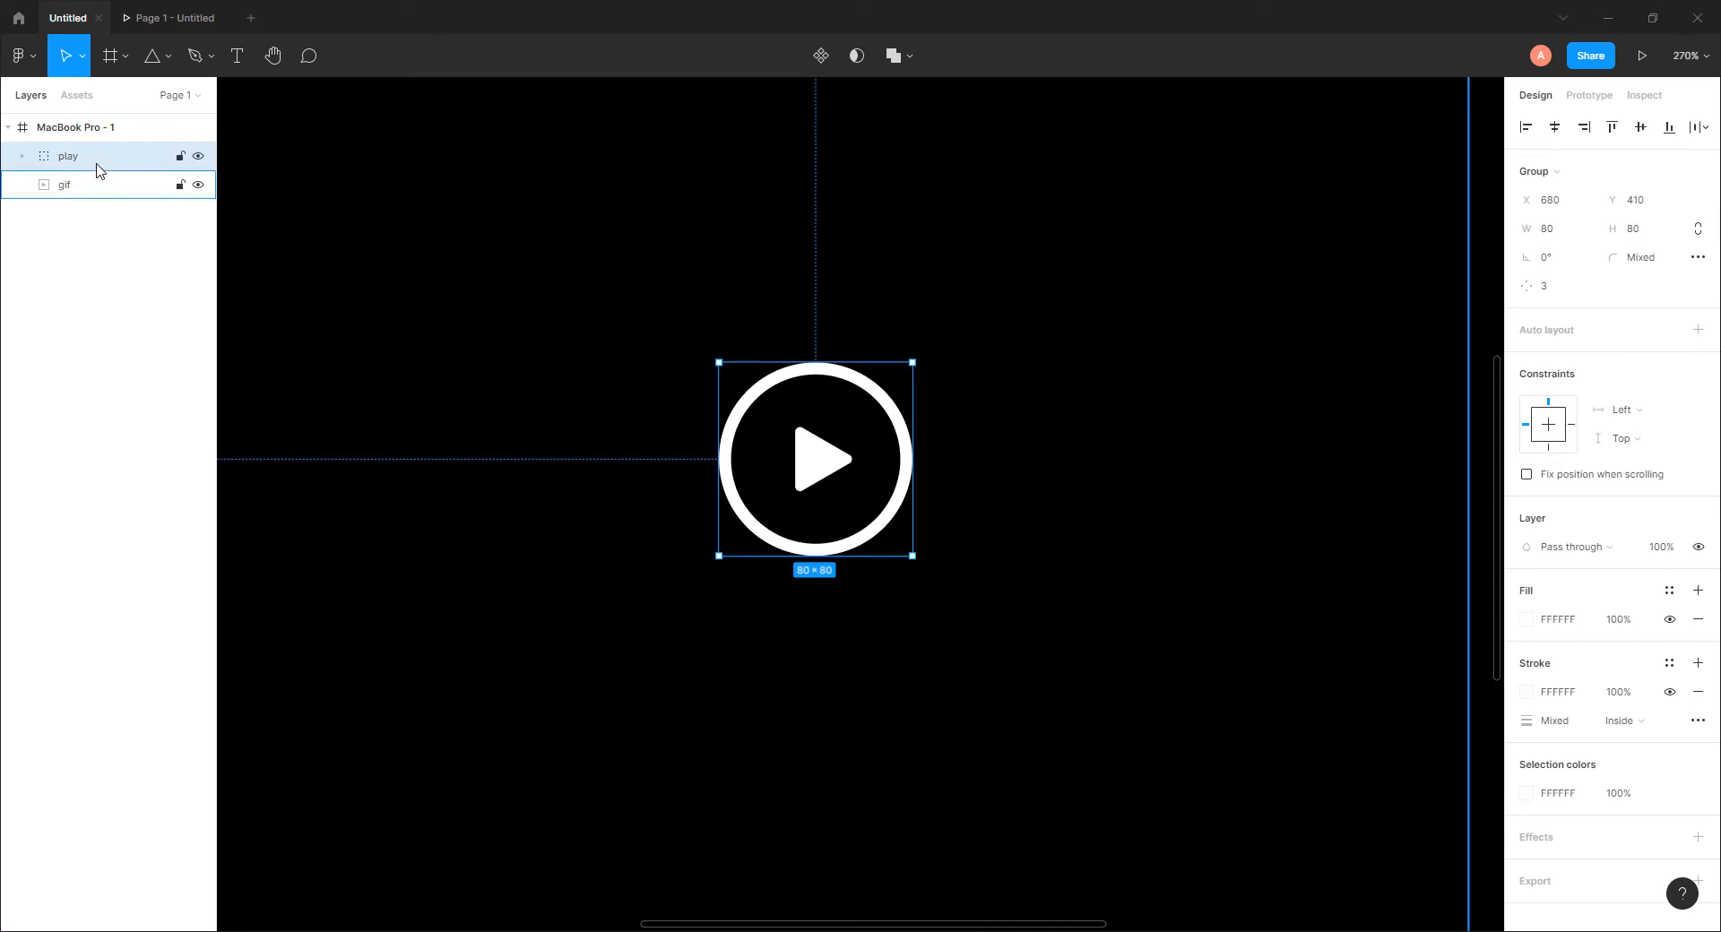
{"action": "key", "text": "ctrl+v"}
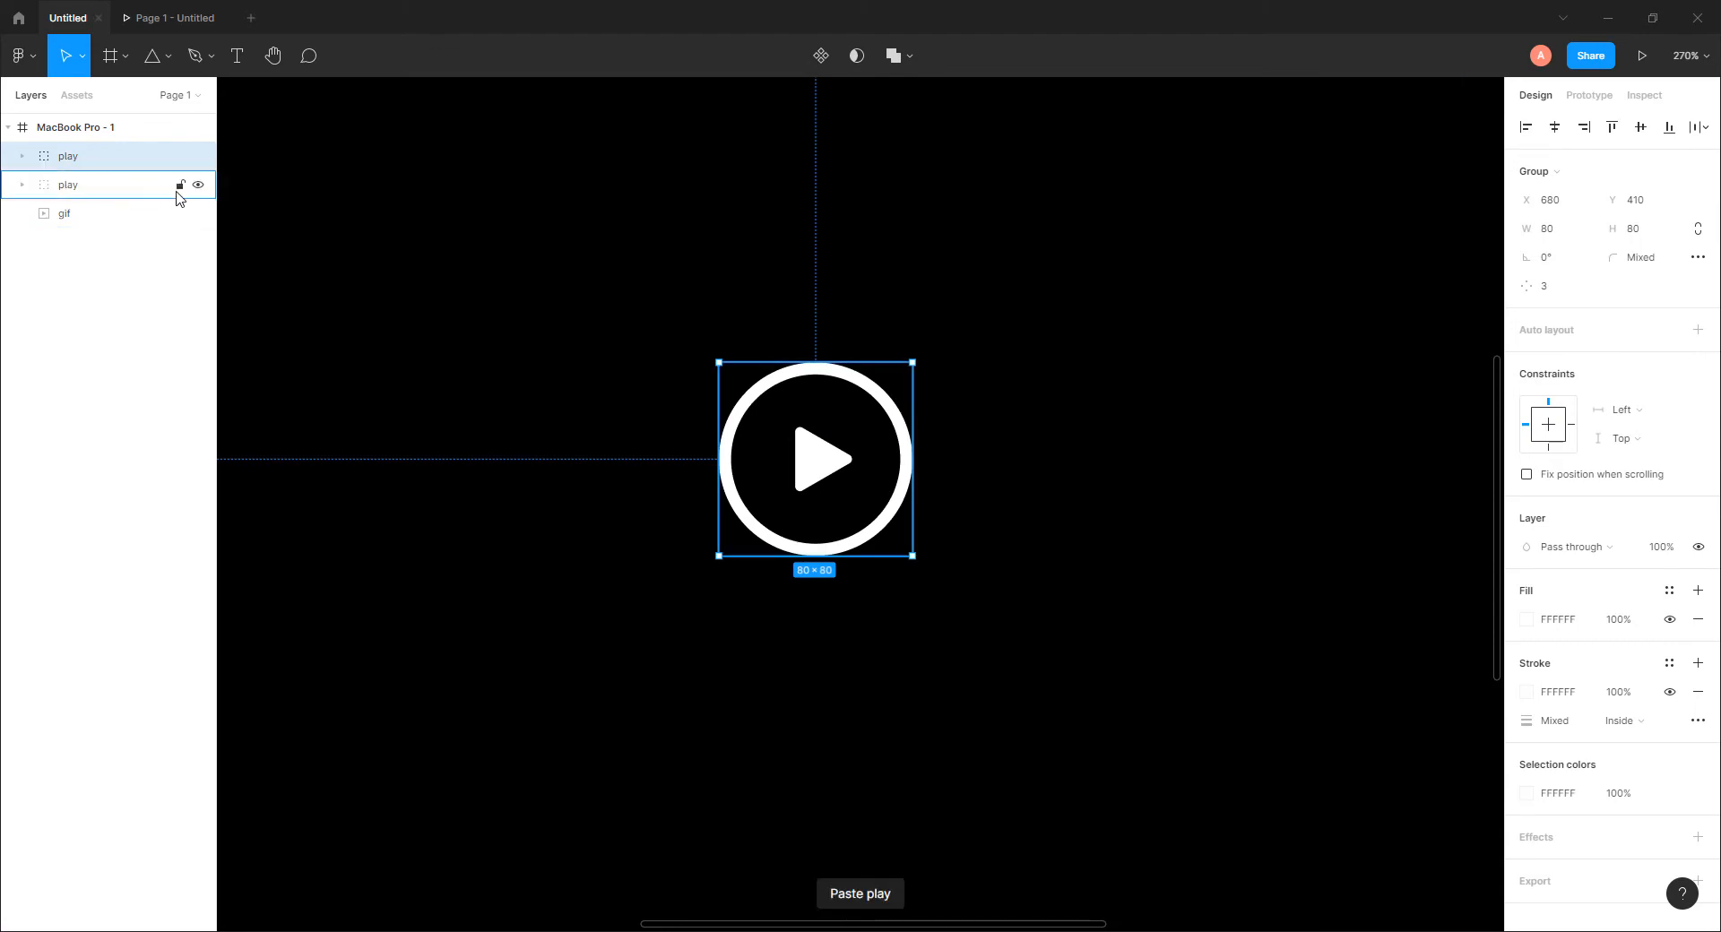
{"action": "left_click", "coordinate": [198, 186]}
Step: Delete the triangle from the duplicated group and draw a square about 28 × 28 px in the centre of its circle
{"action": "double_click", "coordinate": [823, 462]}
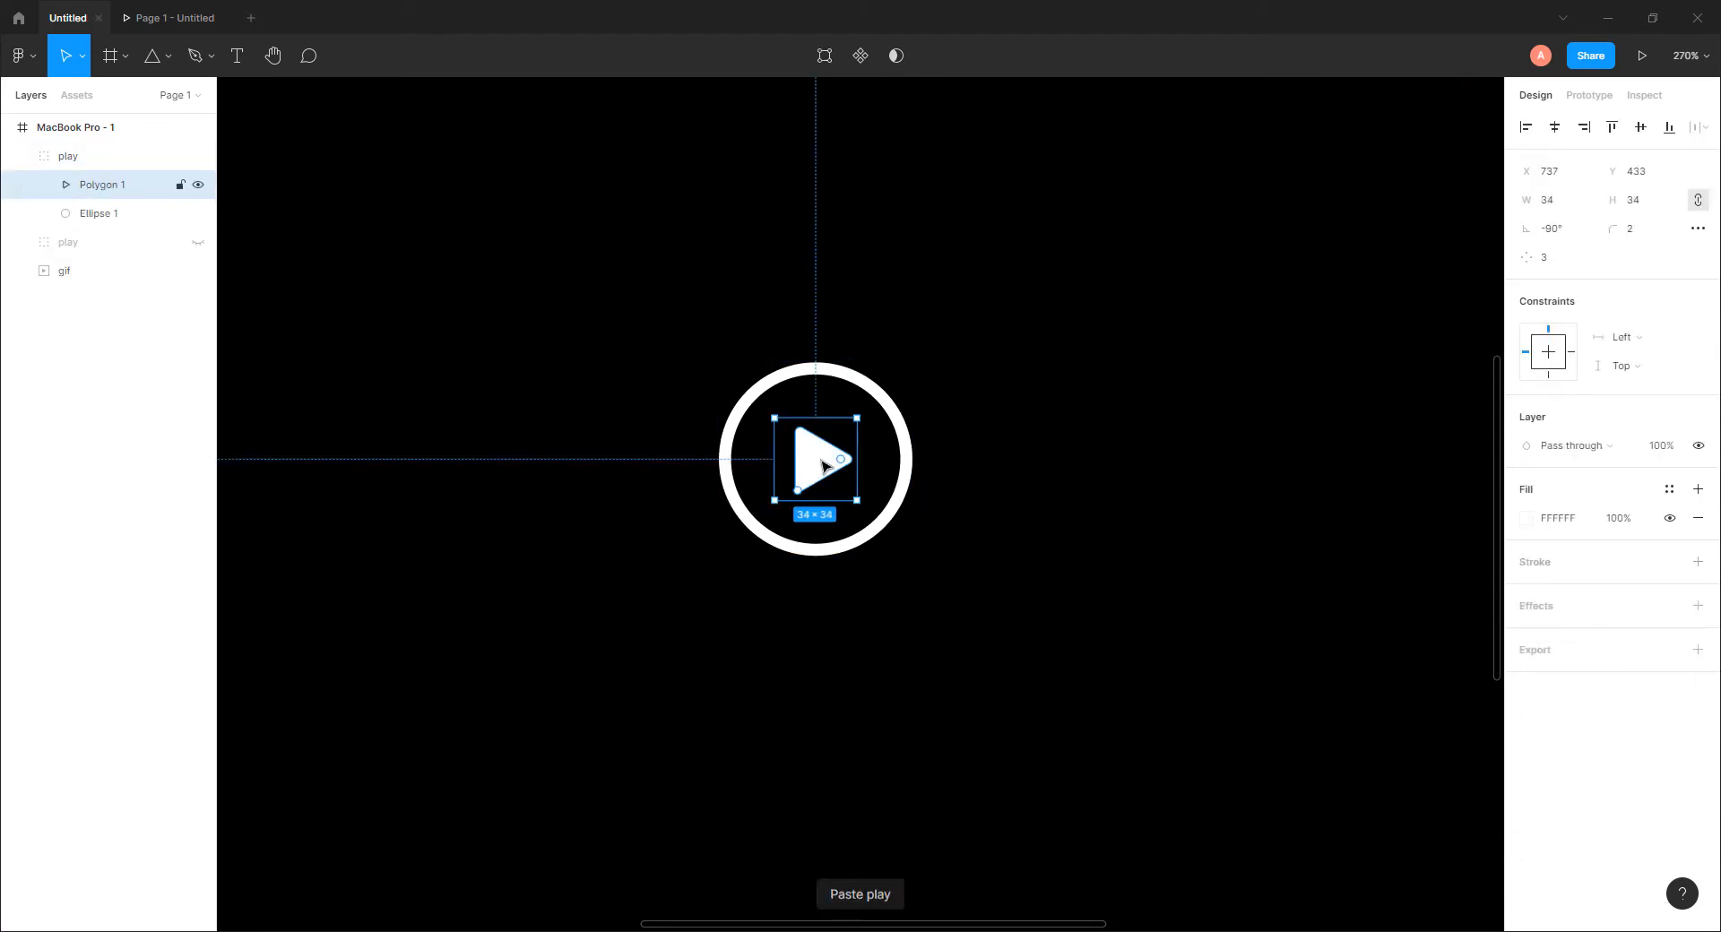
{"action": "key", "text": "Delete"}
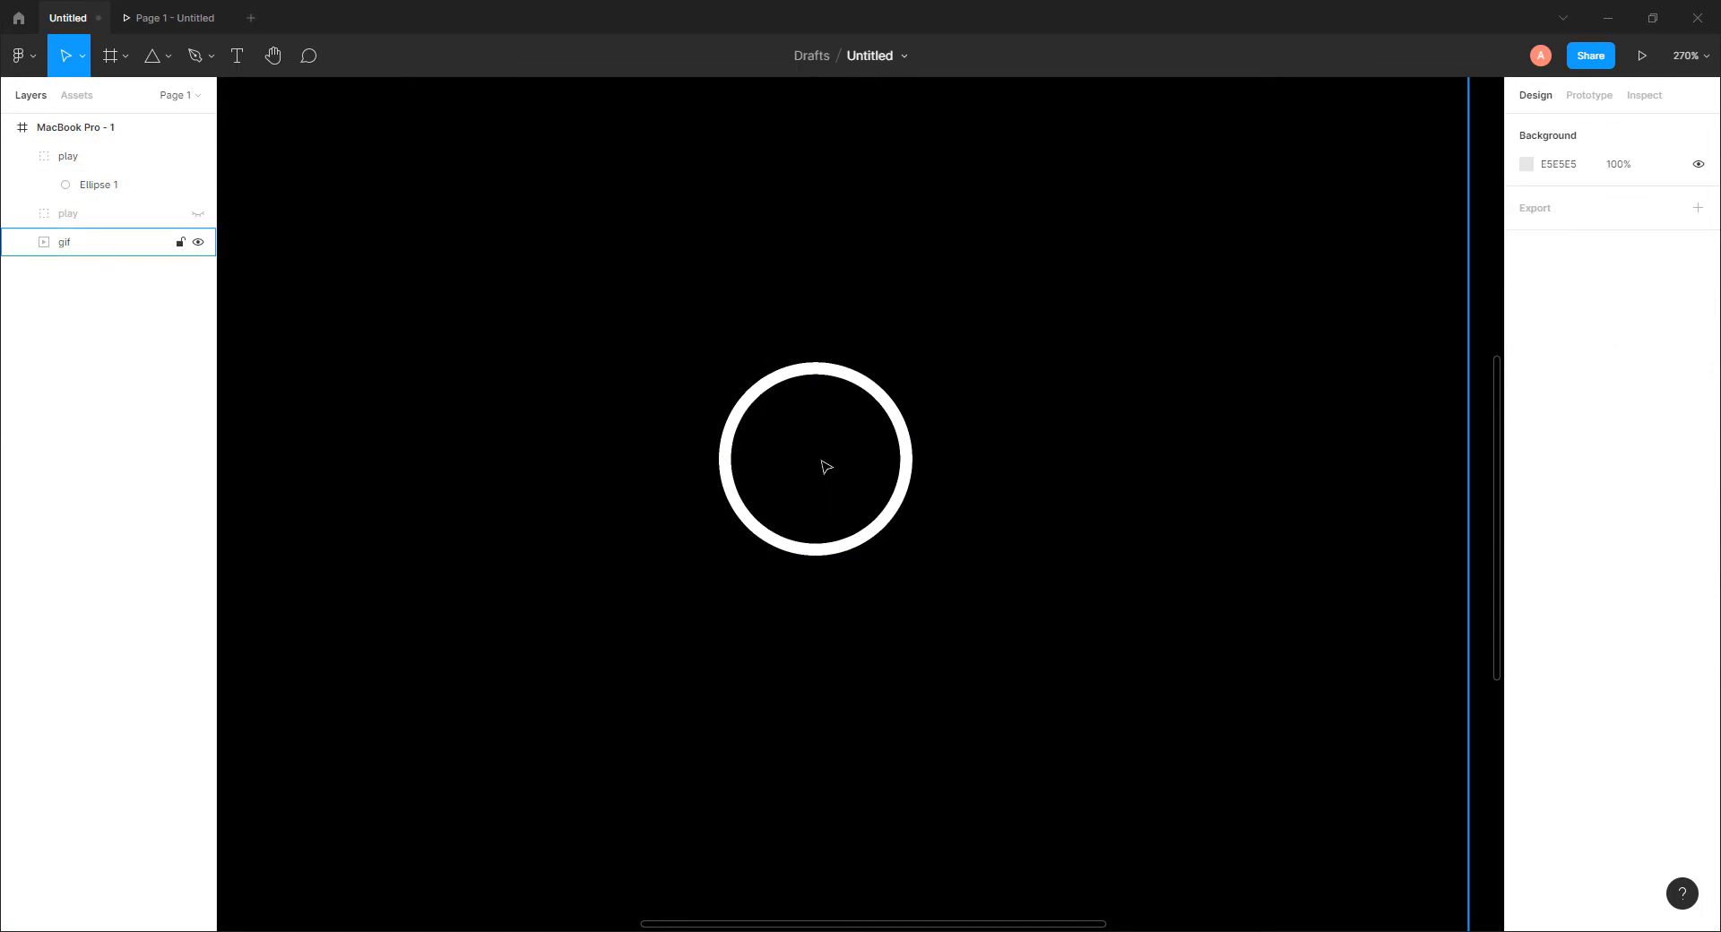
{"action": "left_click", "coordinate": [168, 58]}
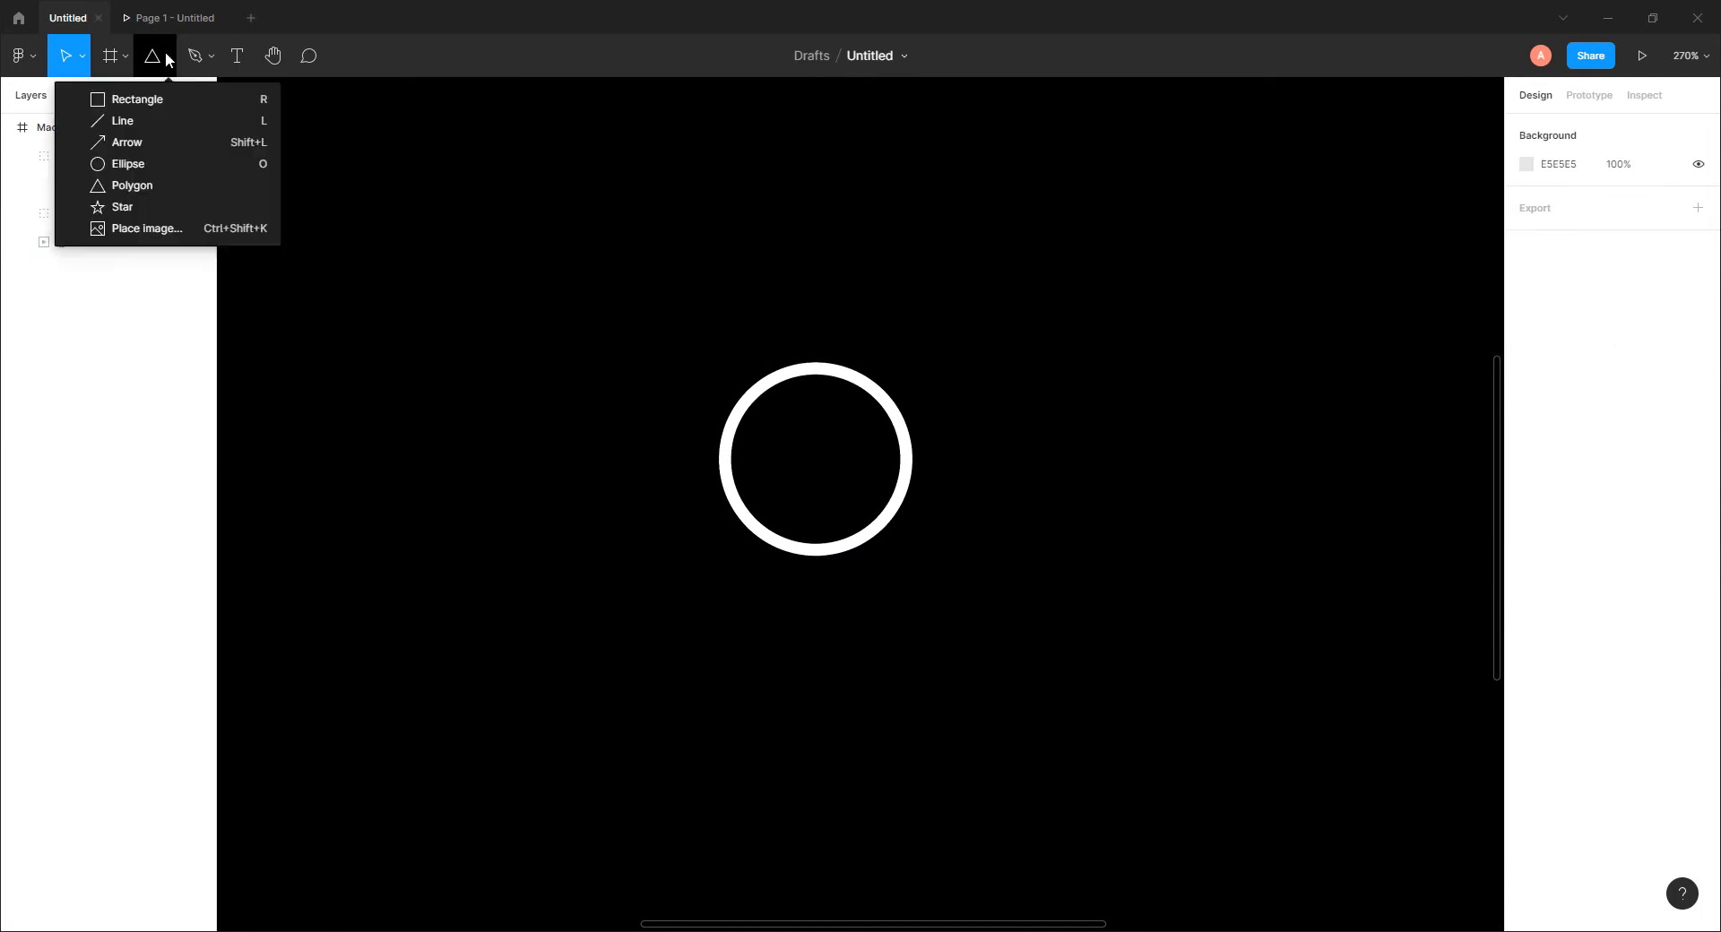
{"action": "left_click", "coordinate": [137, 100]}
{"action": "left_click_drag", "start_coordinate": [789, 425], "coordinate": [830, 489]}
Step: Round the square's corners to a radius of 4 and fill it with white (FFFFFF)
{"action": "scroll", "coordinate": [842, 453], "scroll_direction": "up", "scroll_amount": 5}
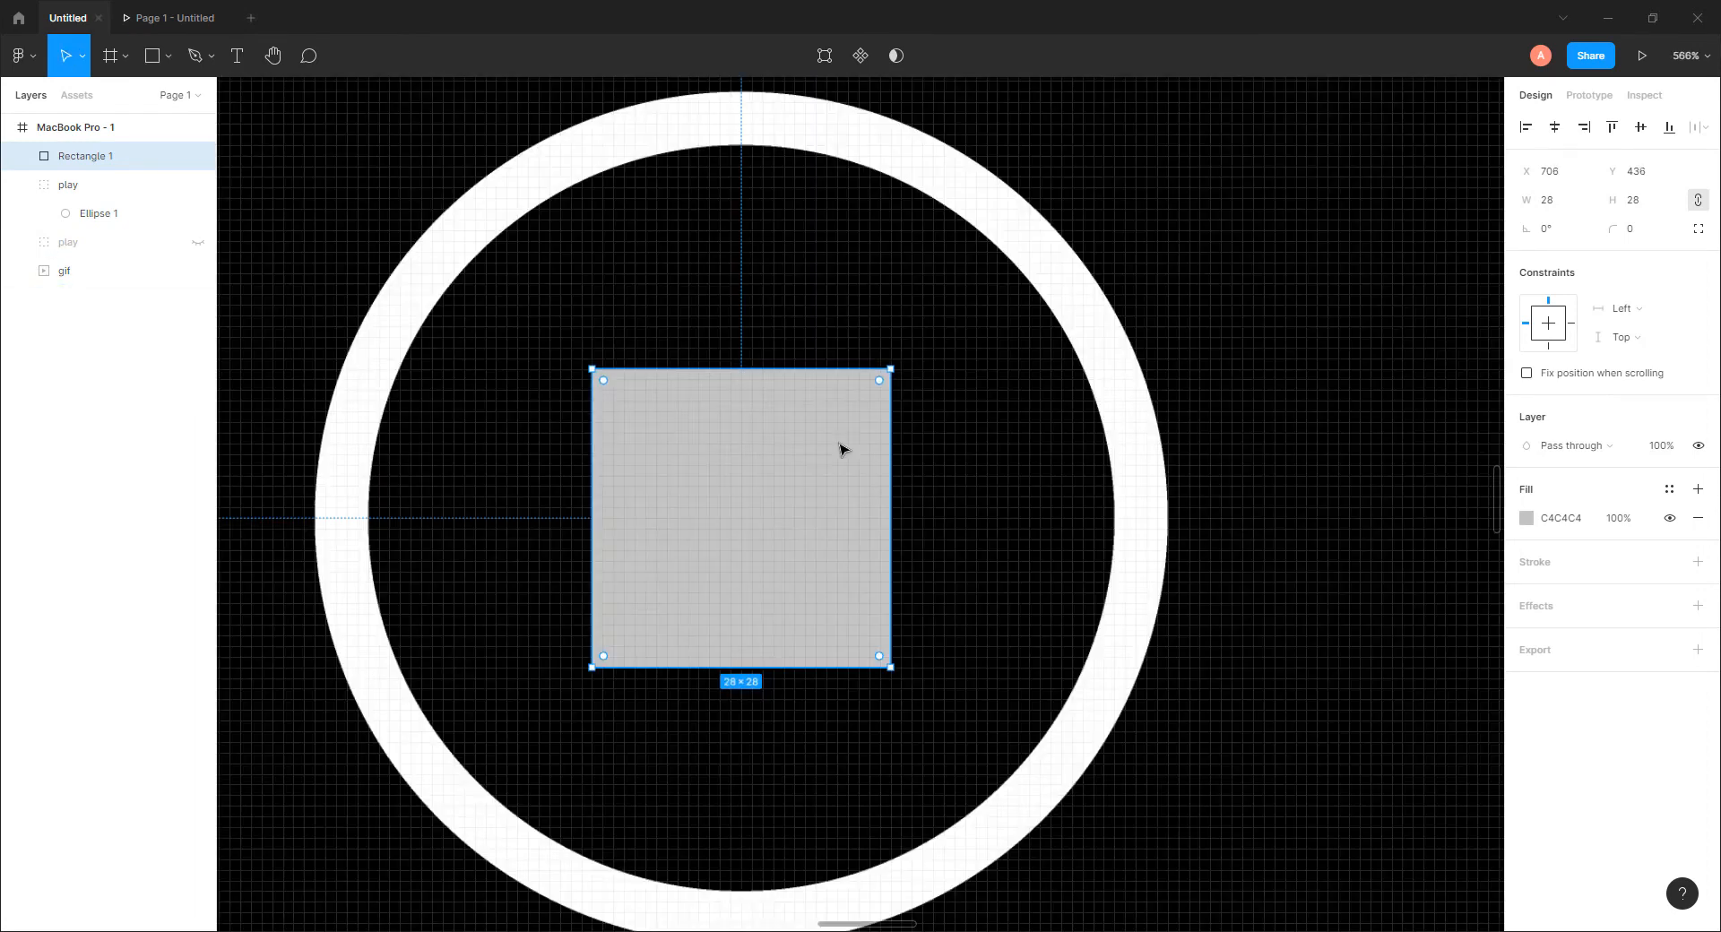
{"action": "left_click_drag", "start_coordinate": [876, 388], "coordinate": [857, 431]}
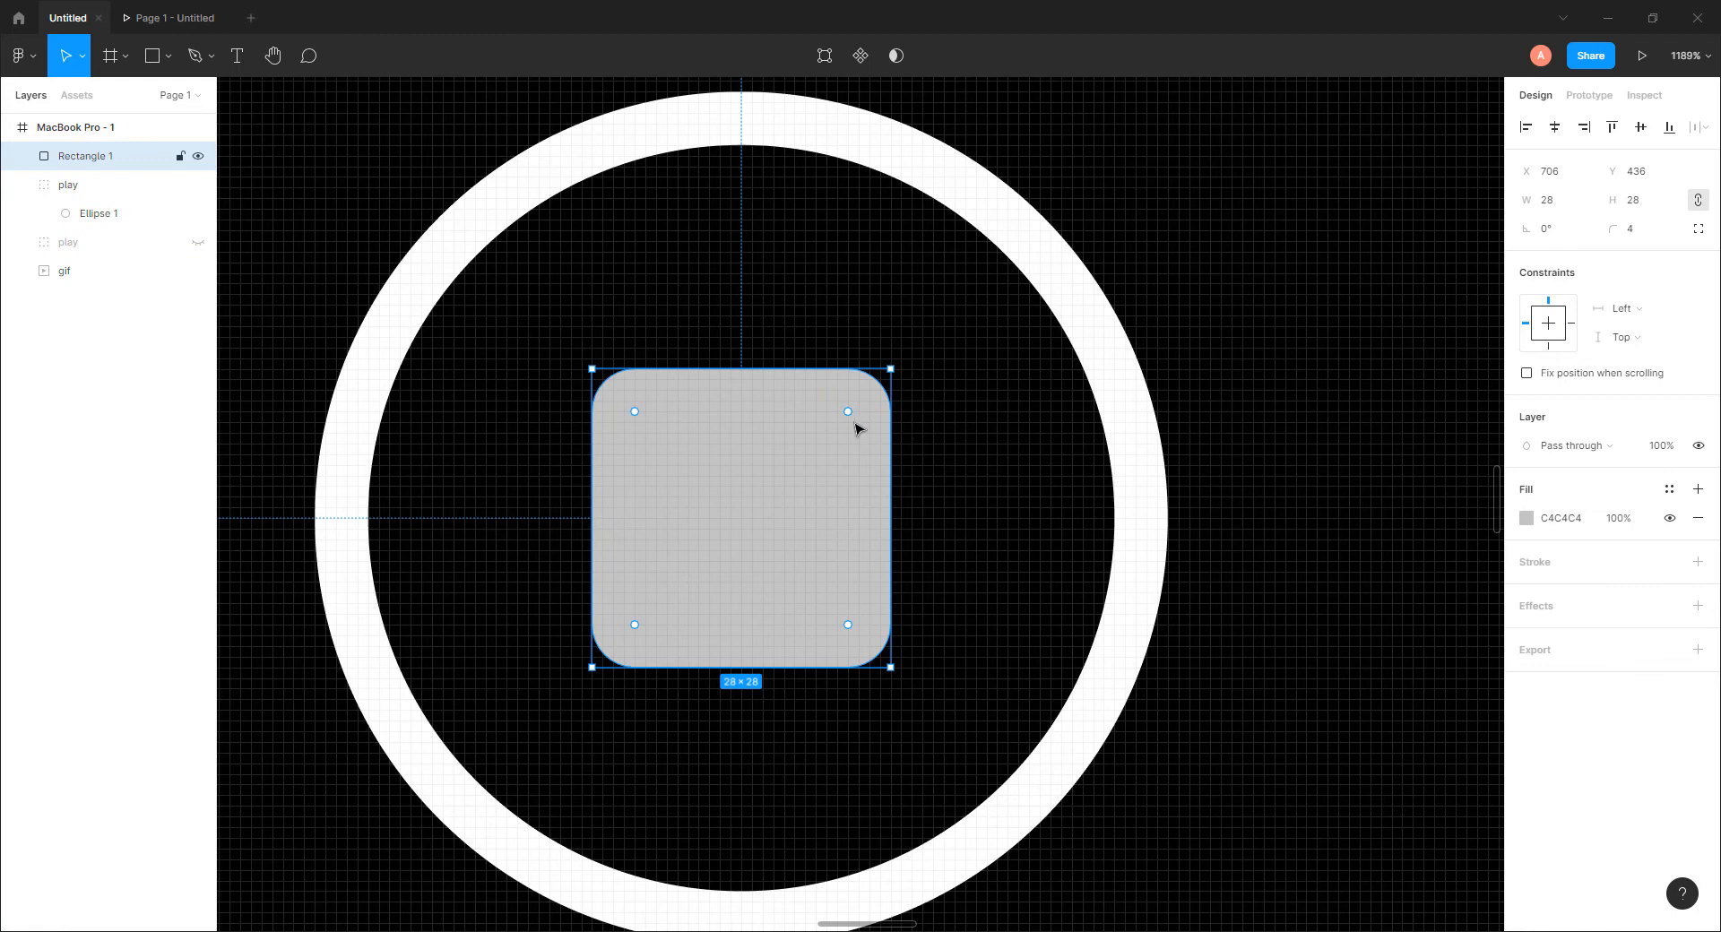
{"action": "scroll", "coordinate": [795, 487], "scroll_direction": "down", "scroll_amount": 5}
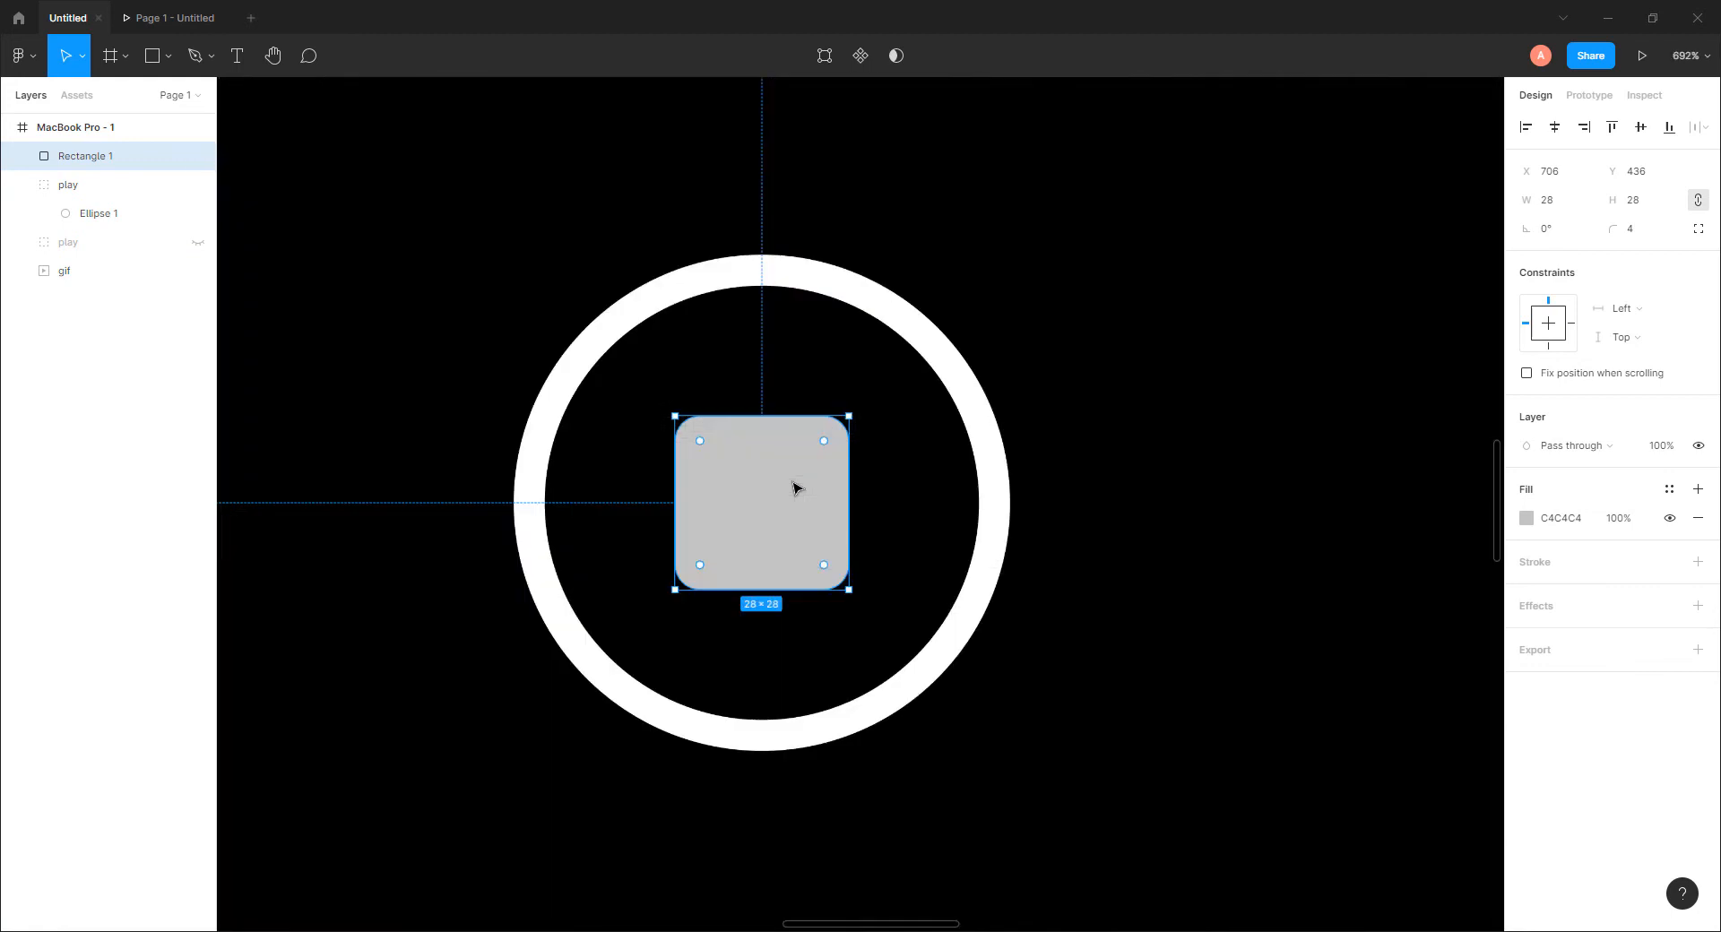
{"action": "left_click", "coordinate": [1526, 518]}
{"action": "left_click_drag", "start_coordinate": [1359, 534], "coordinate": [1073, 478]}
{"action": "left_click", "coordinate": [965, 514]}
Step: Move the white square into the visible play group with its circle and rename that group "stop"
{"action": "scroll", "coordinate": [965, 515], "scroll_direction": "down", "scroll_amount": 5}
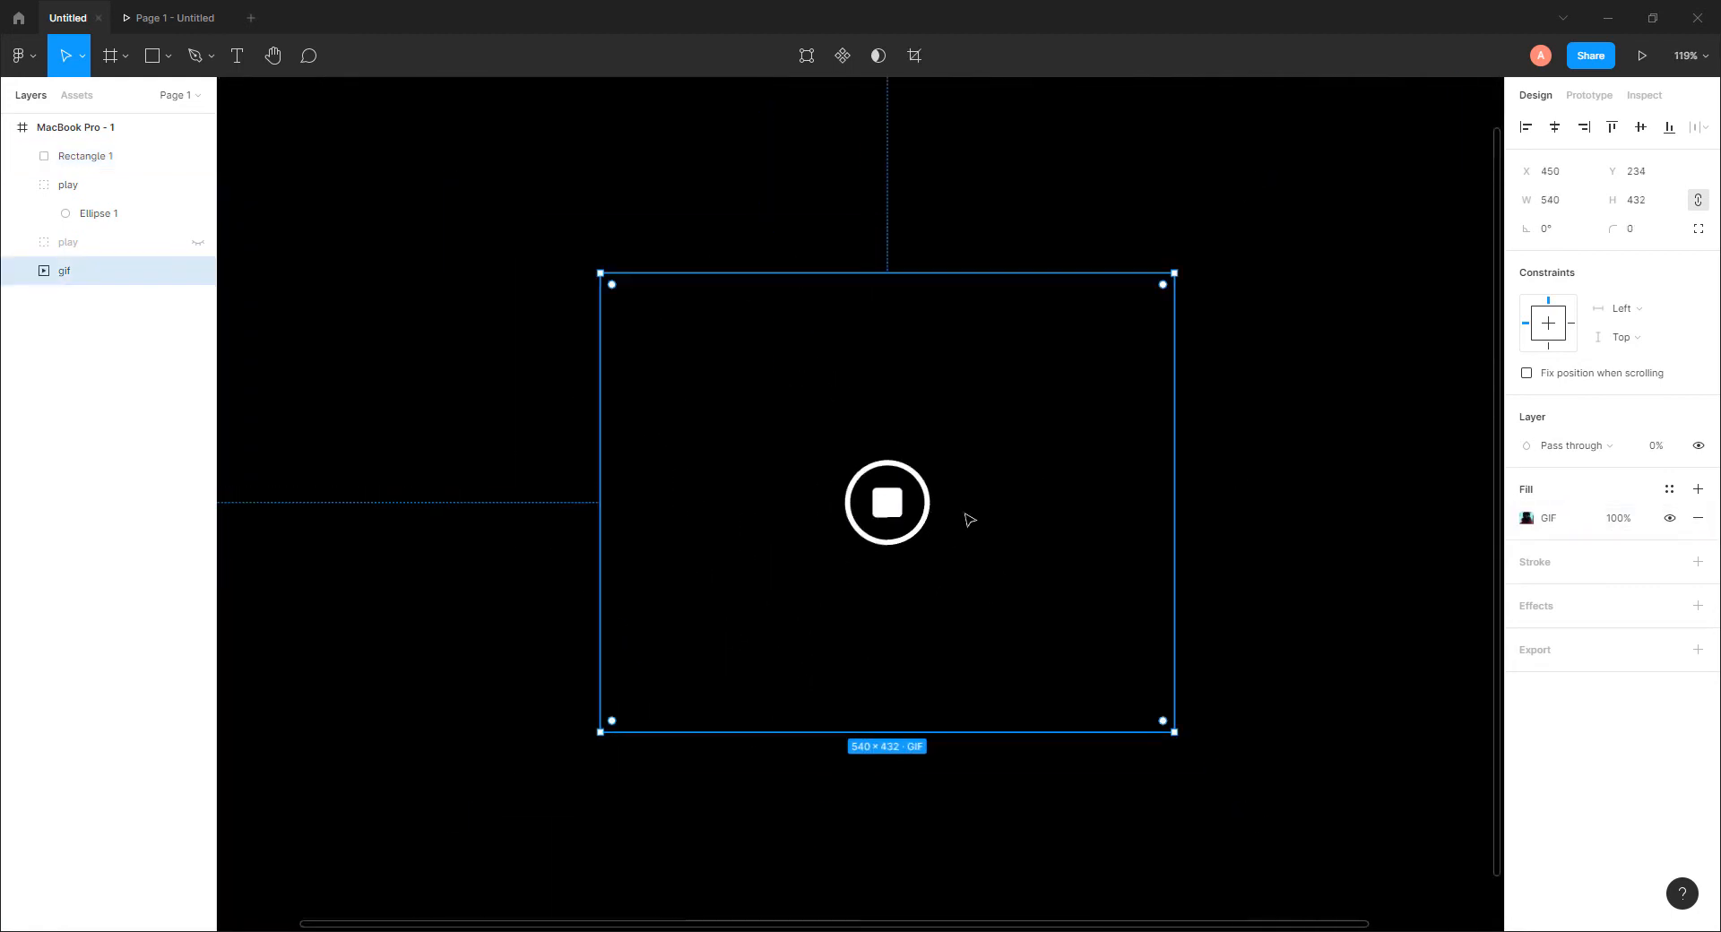
{"action": "scroll", "coordinate": [971, 496], "scroll_direction": "down", "scroll_amount": 4}
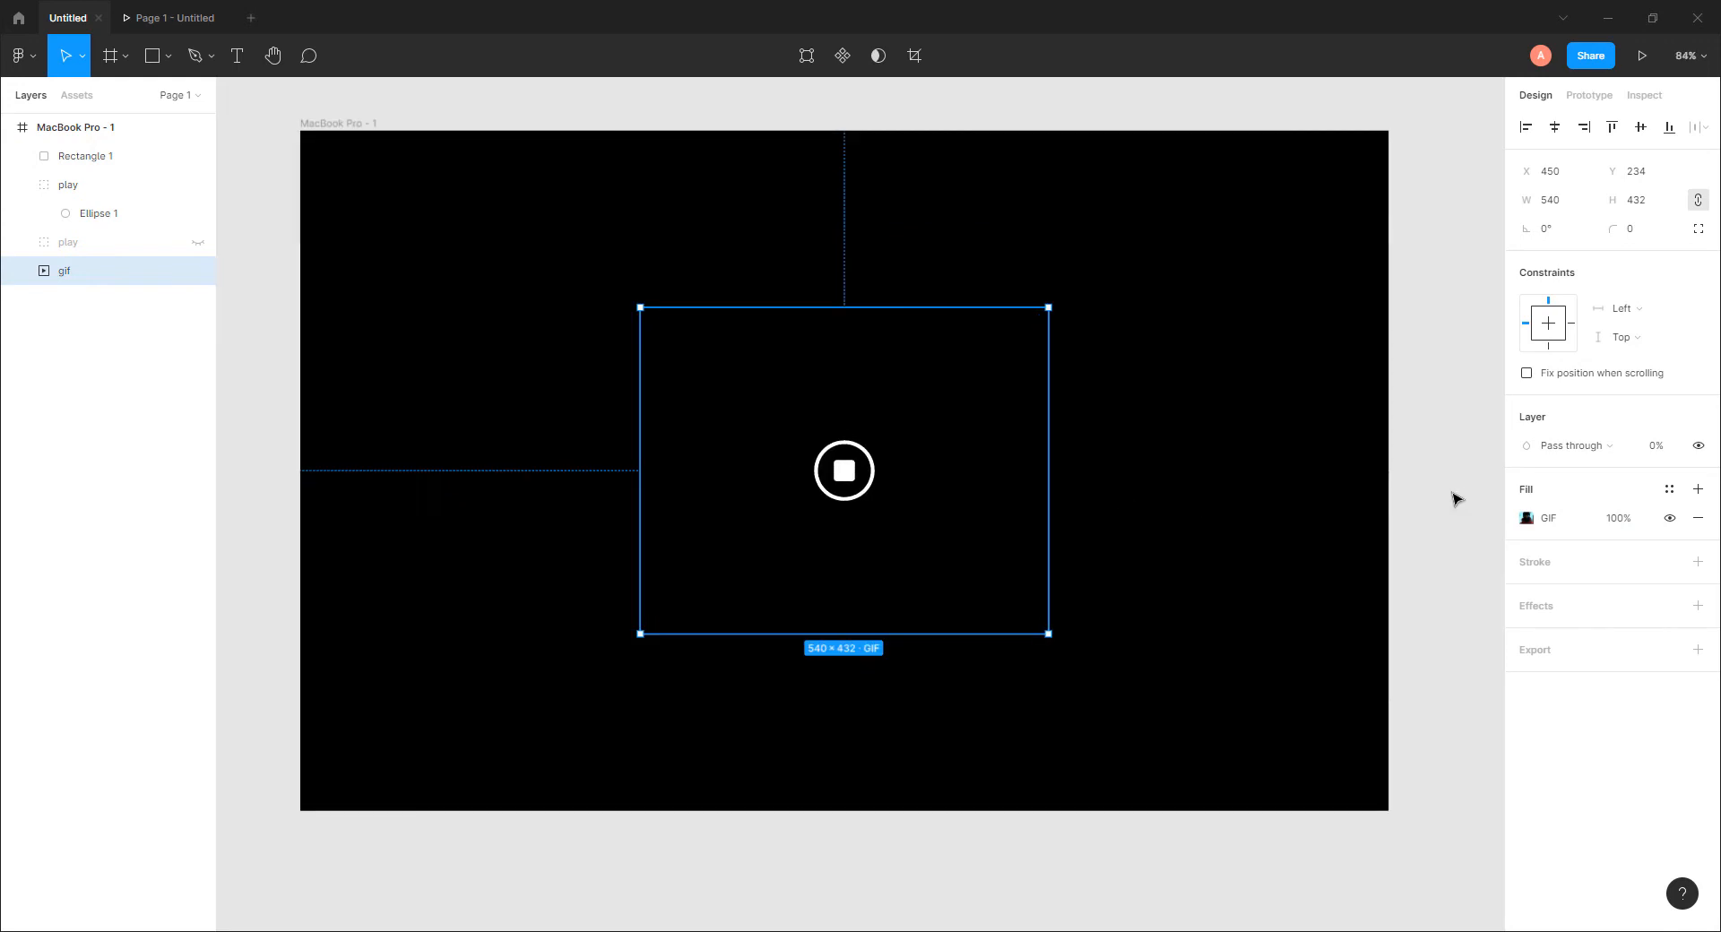
{"action": "left_click", "coordinate": [1455, 492]}
{"action": "scroll", "coordinate": [305, 268], "scroll_direction": "right", "scroll_amount": 1}
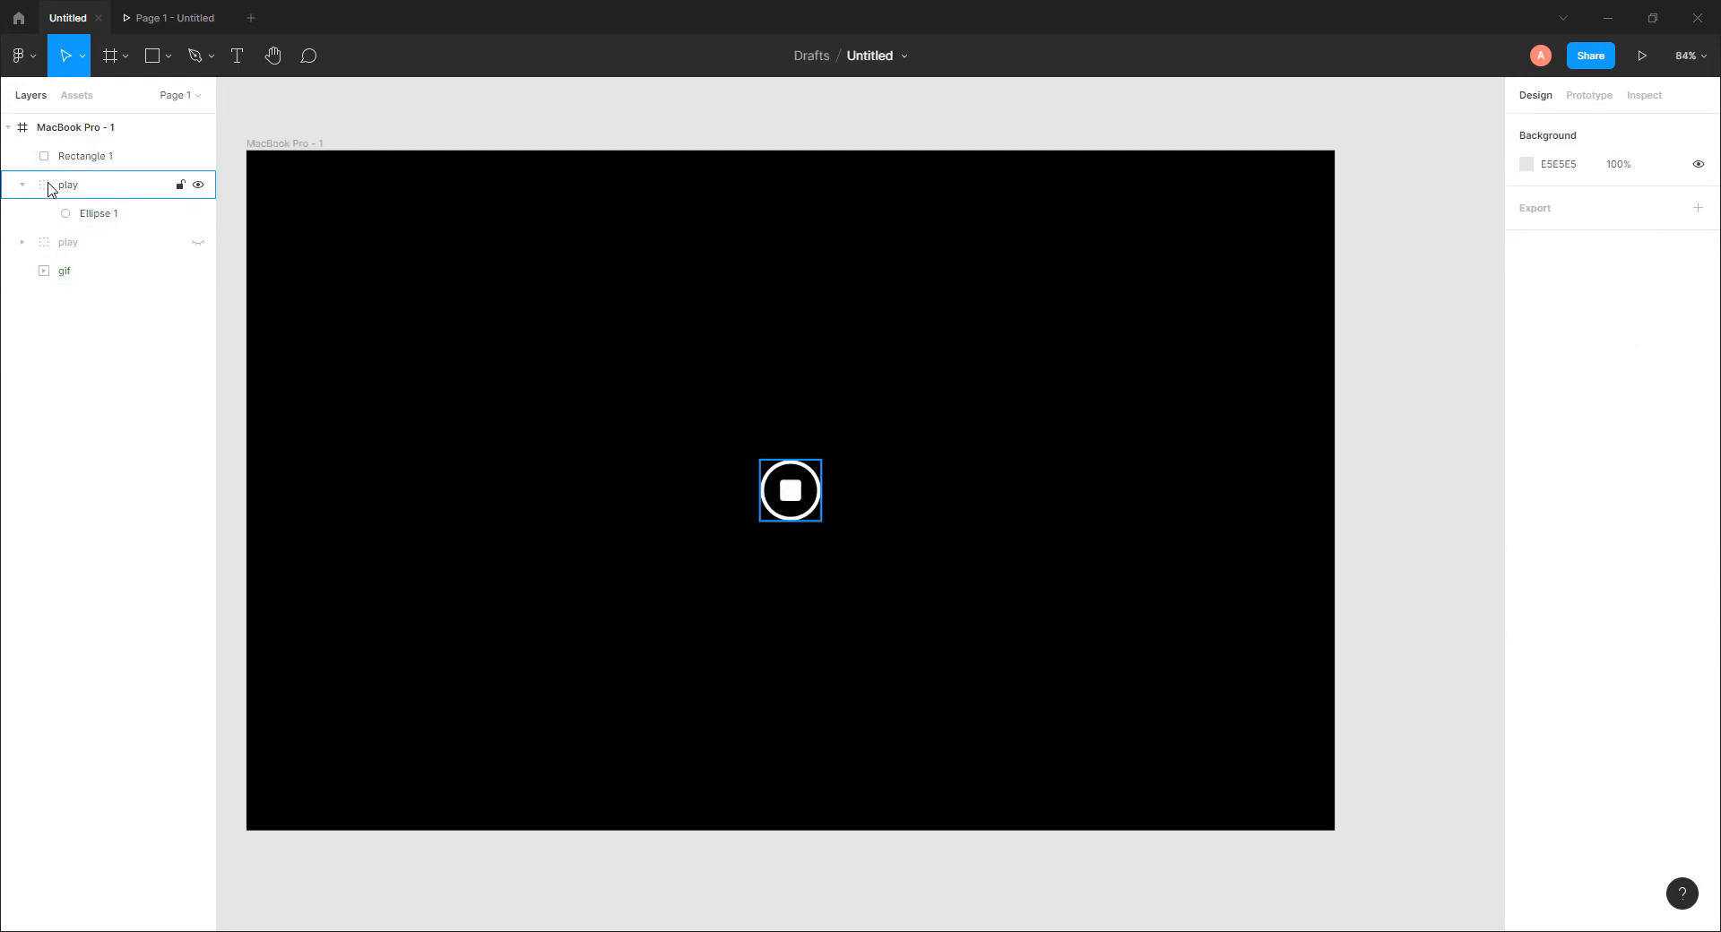
{"action": "left_click", "coordinate": [67, 157]}
{"action": "left_click_drag", "start_coordinate": [84, 208], "coordinate": [84, 226]}
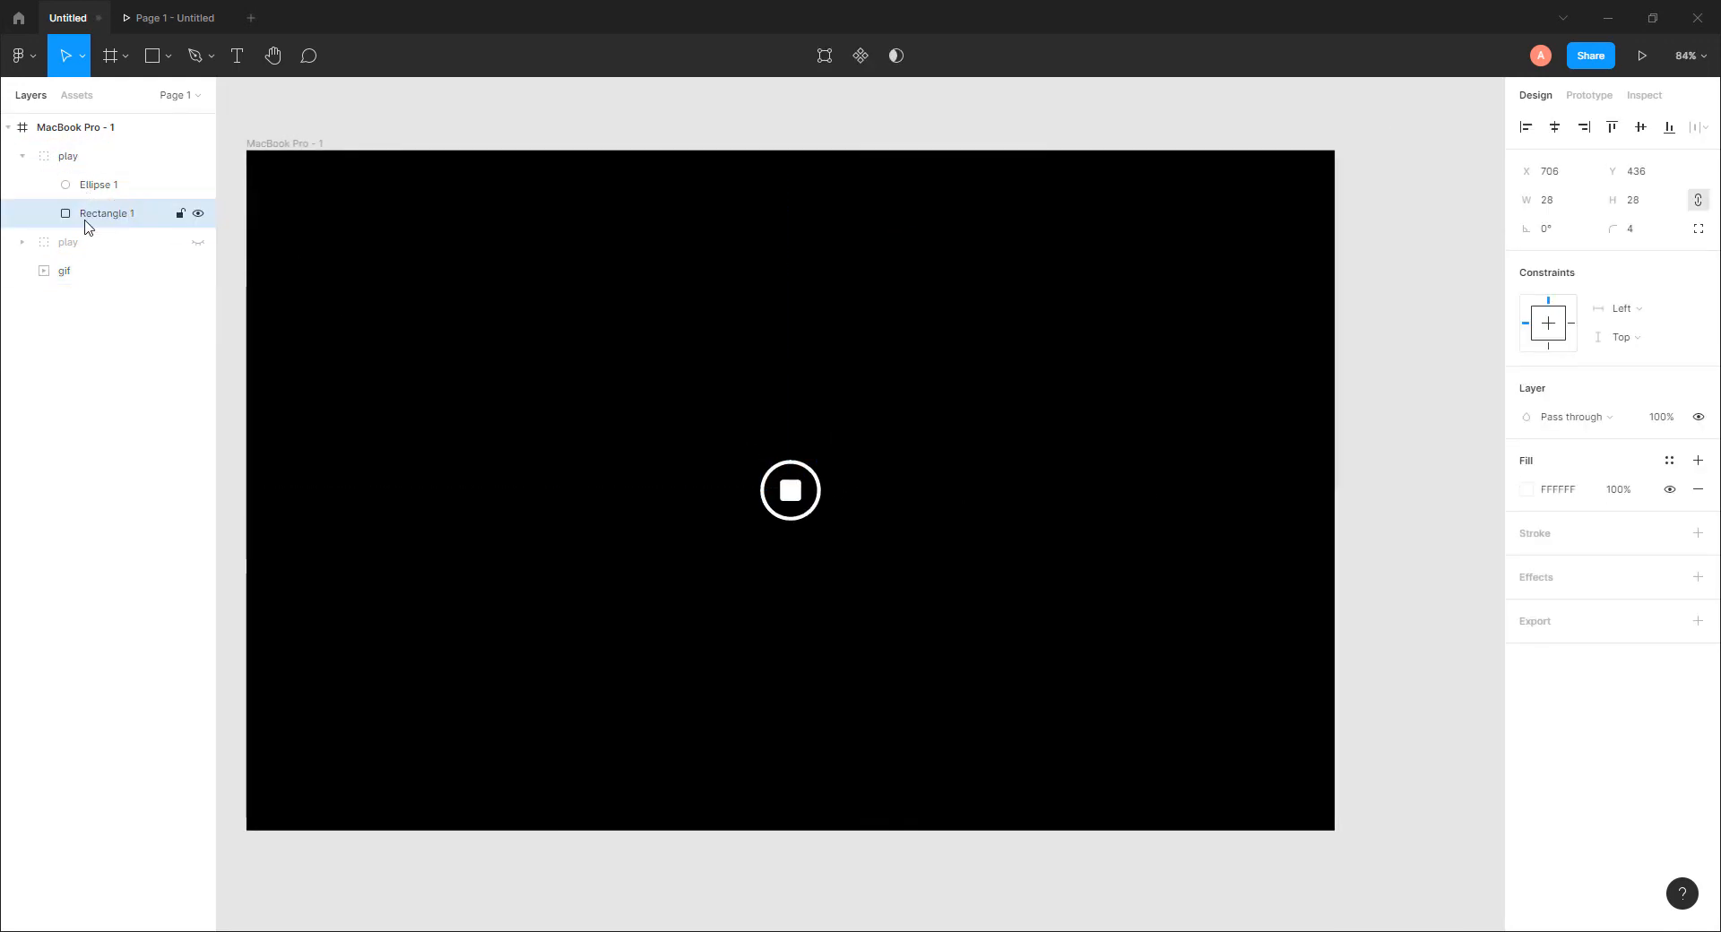
{"action": "double_click", "coordinate": [69, 156]}
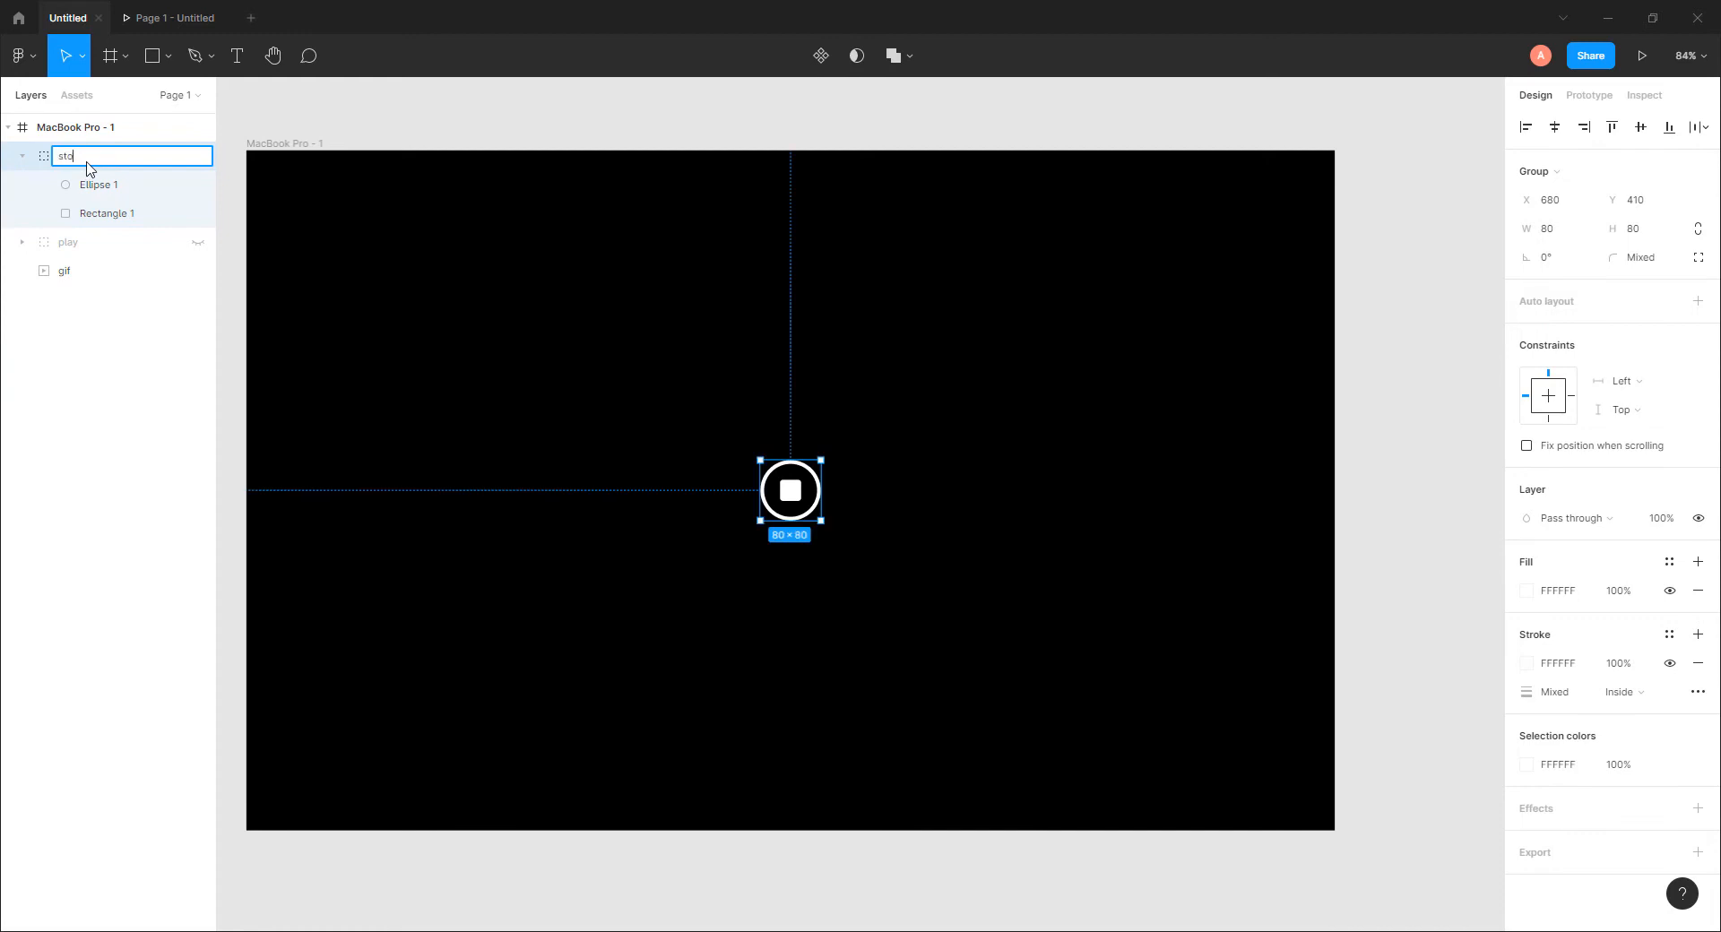
{"action": "type", "text": "p"}
{"action": "key", "text": "Return"}
{"action": "left_click", "coordinate": [19, 157]}
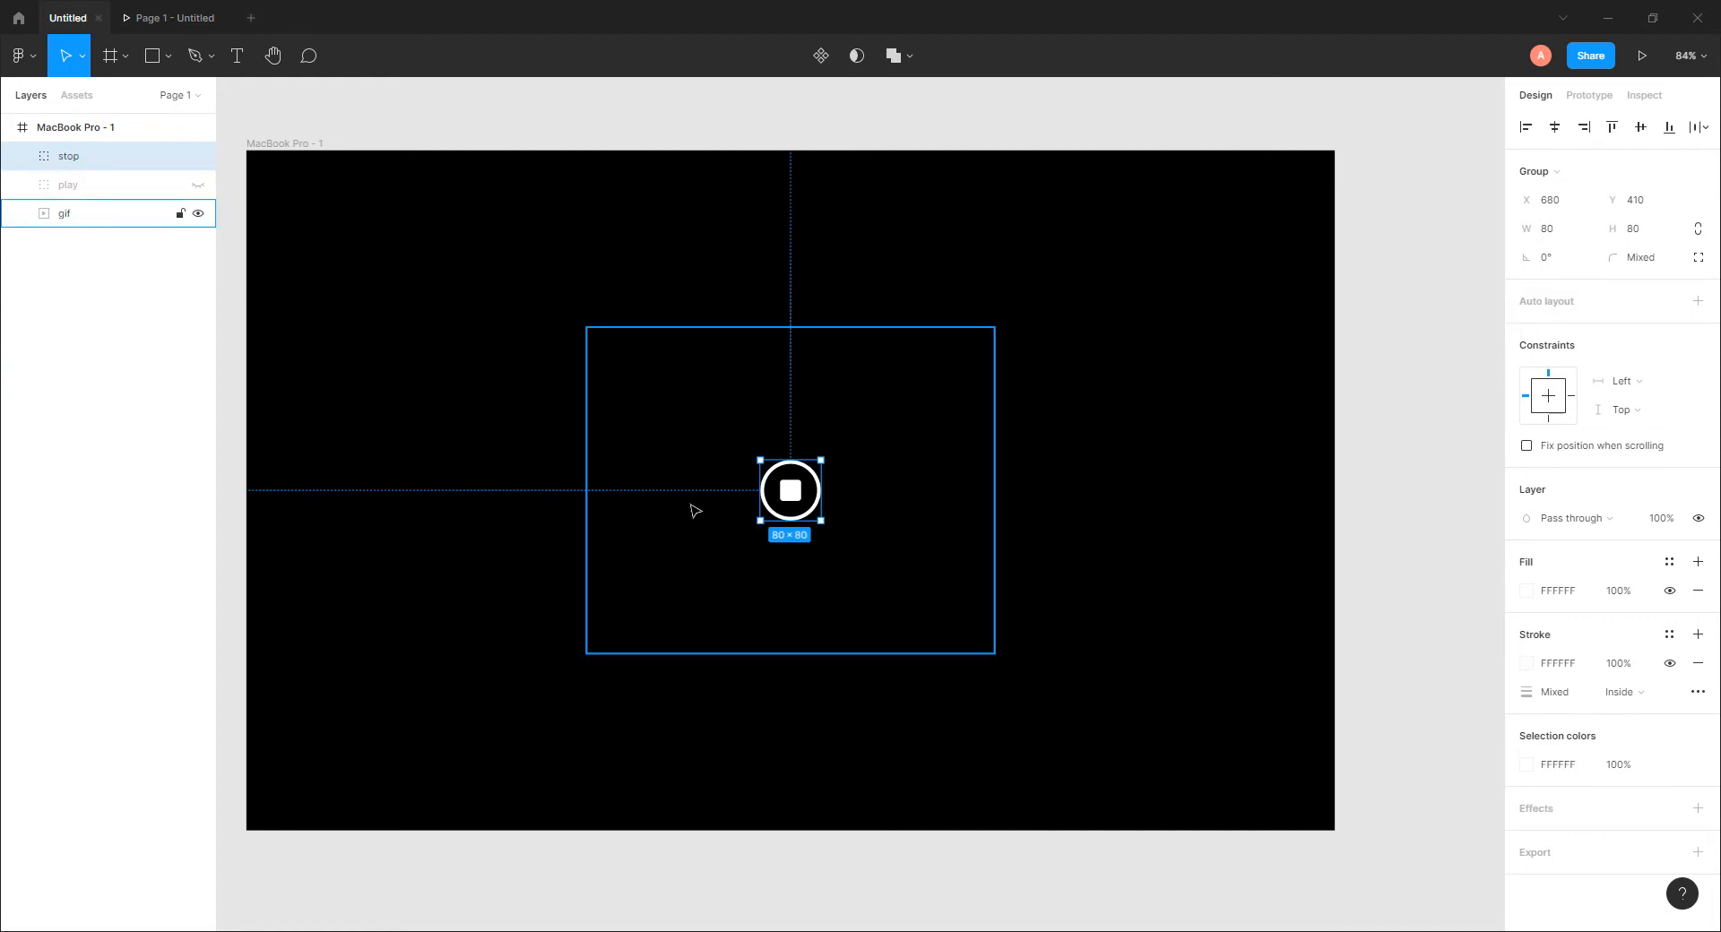
Step: Move the stop group beside the play group's position, to X 582, and unhide the play group
{"action": "left_click_drag", "start_coordinate": [780, 495], "coordinate": [707, 494]}
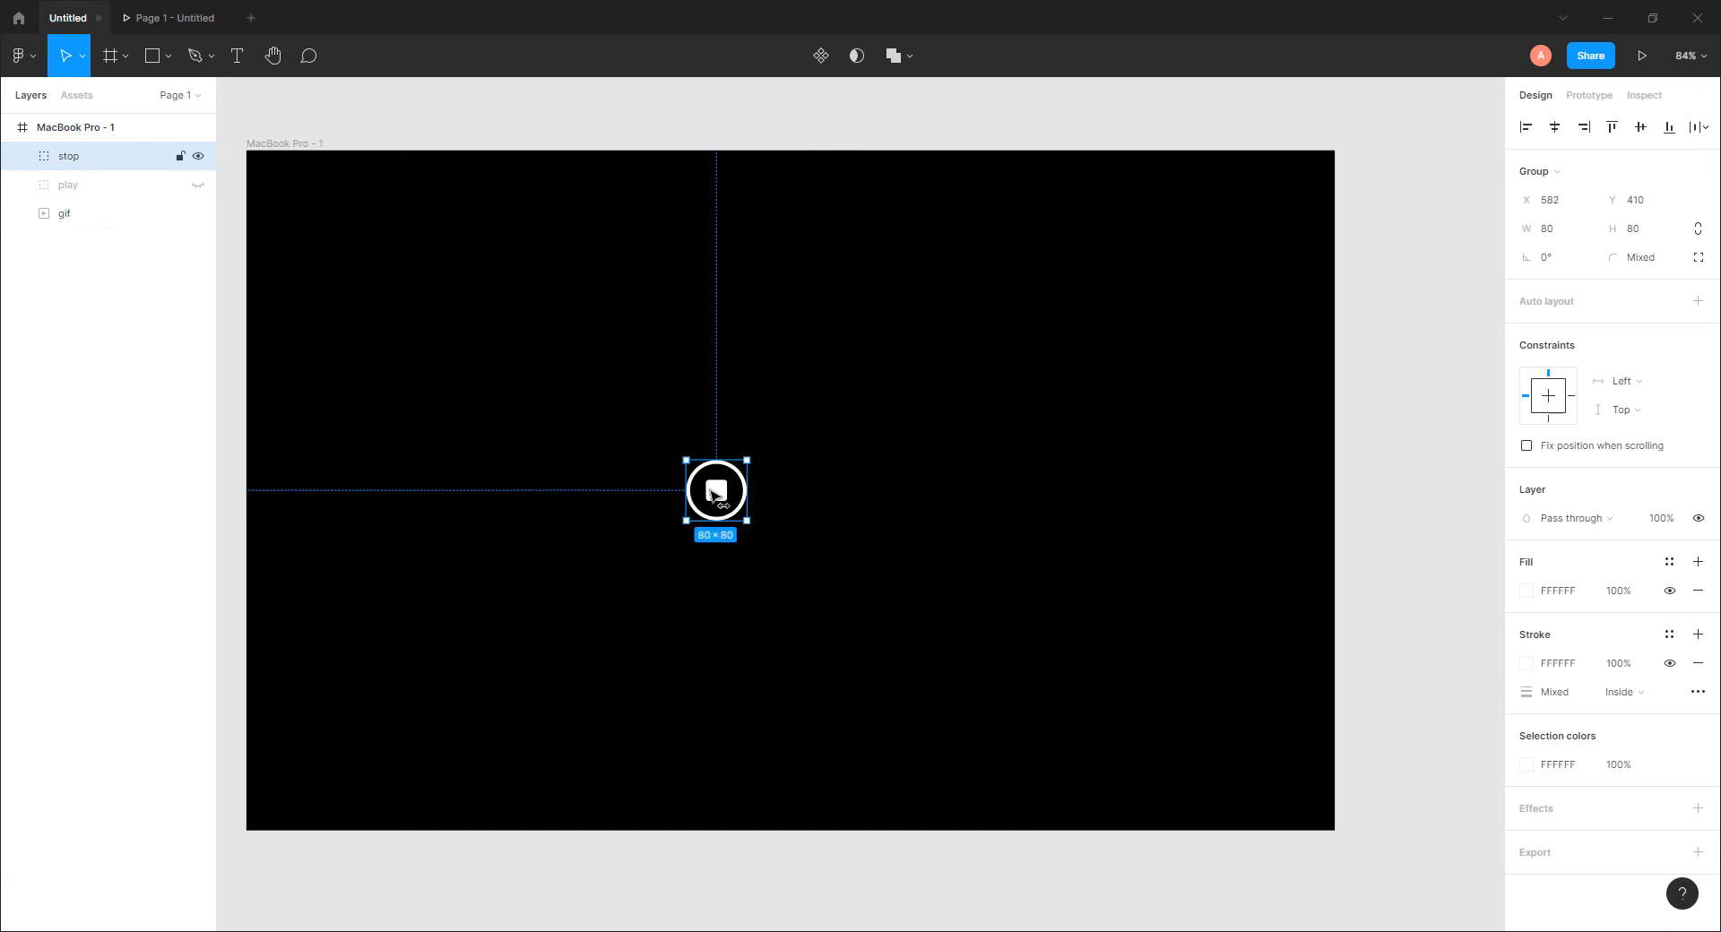
{"action": "left_click", "coordinate": [198, 184]}
{"action": "left_click", "coordinate": [730, 537]}
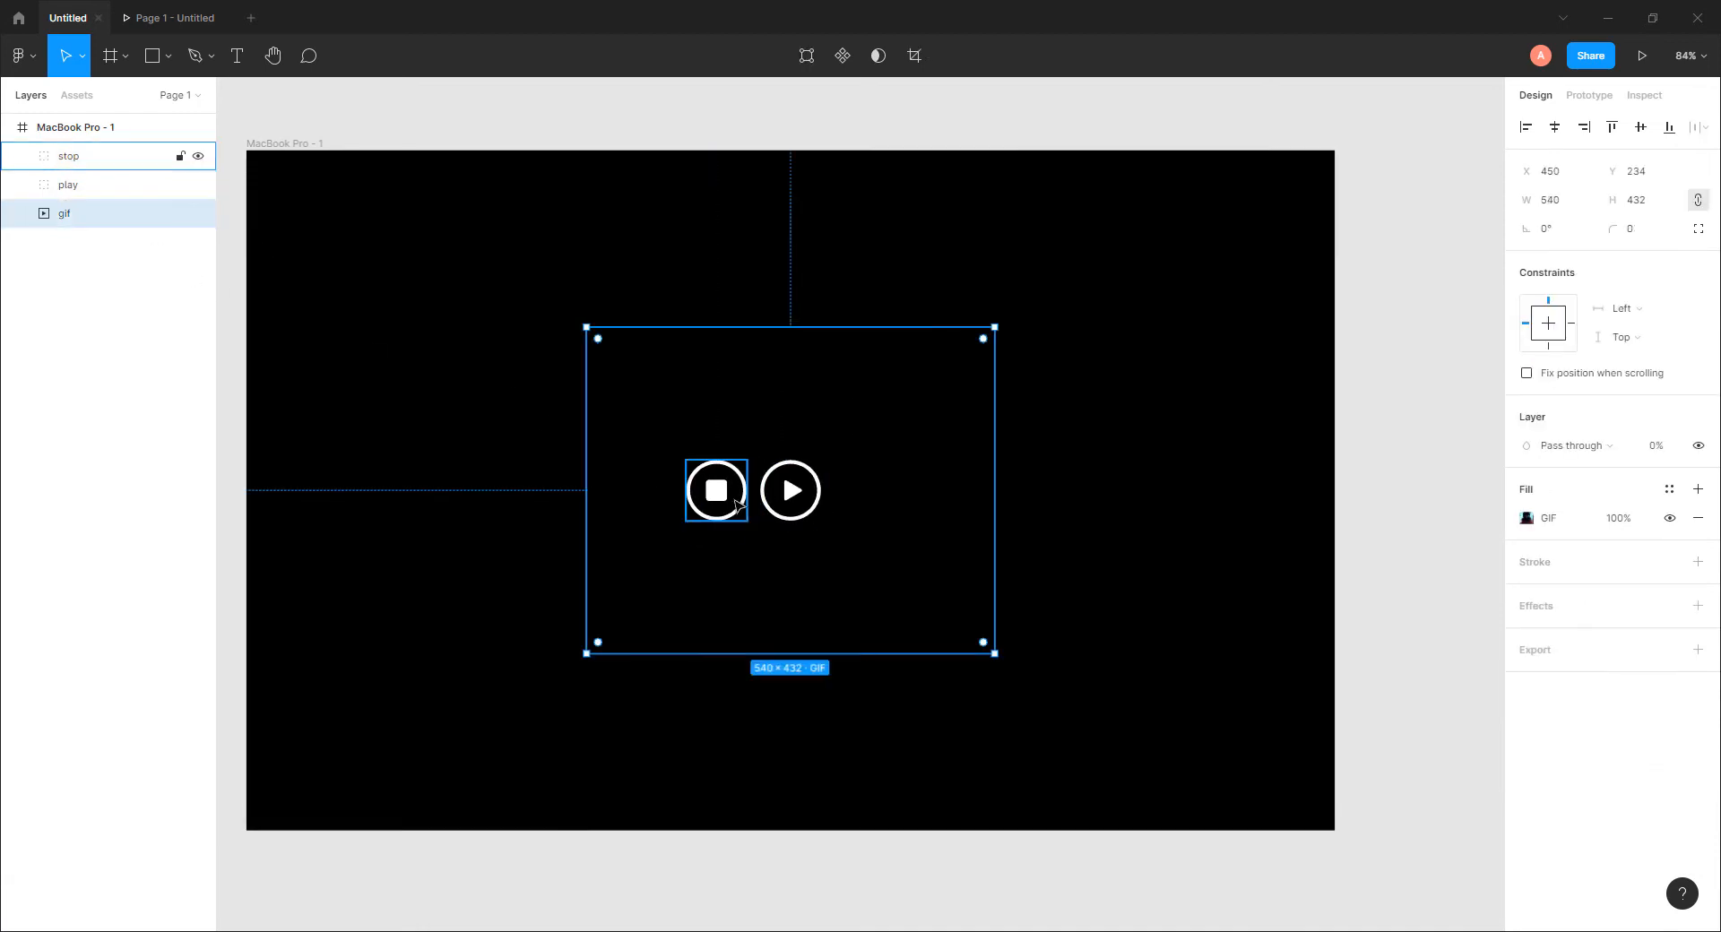
Step: Shrink the square inside the stop group slightly to match the play triangle better
{"action": "scroll", "coordinate": [742, 510], "scroll_direction": "up", "scroll_amount": 10}
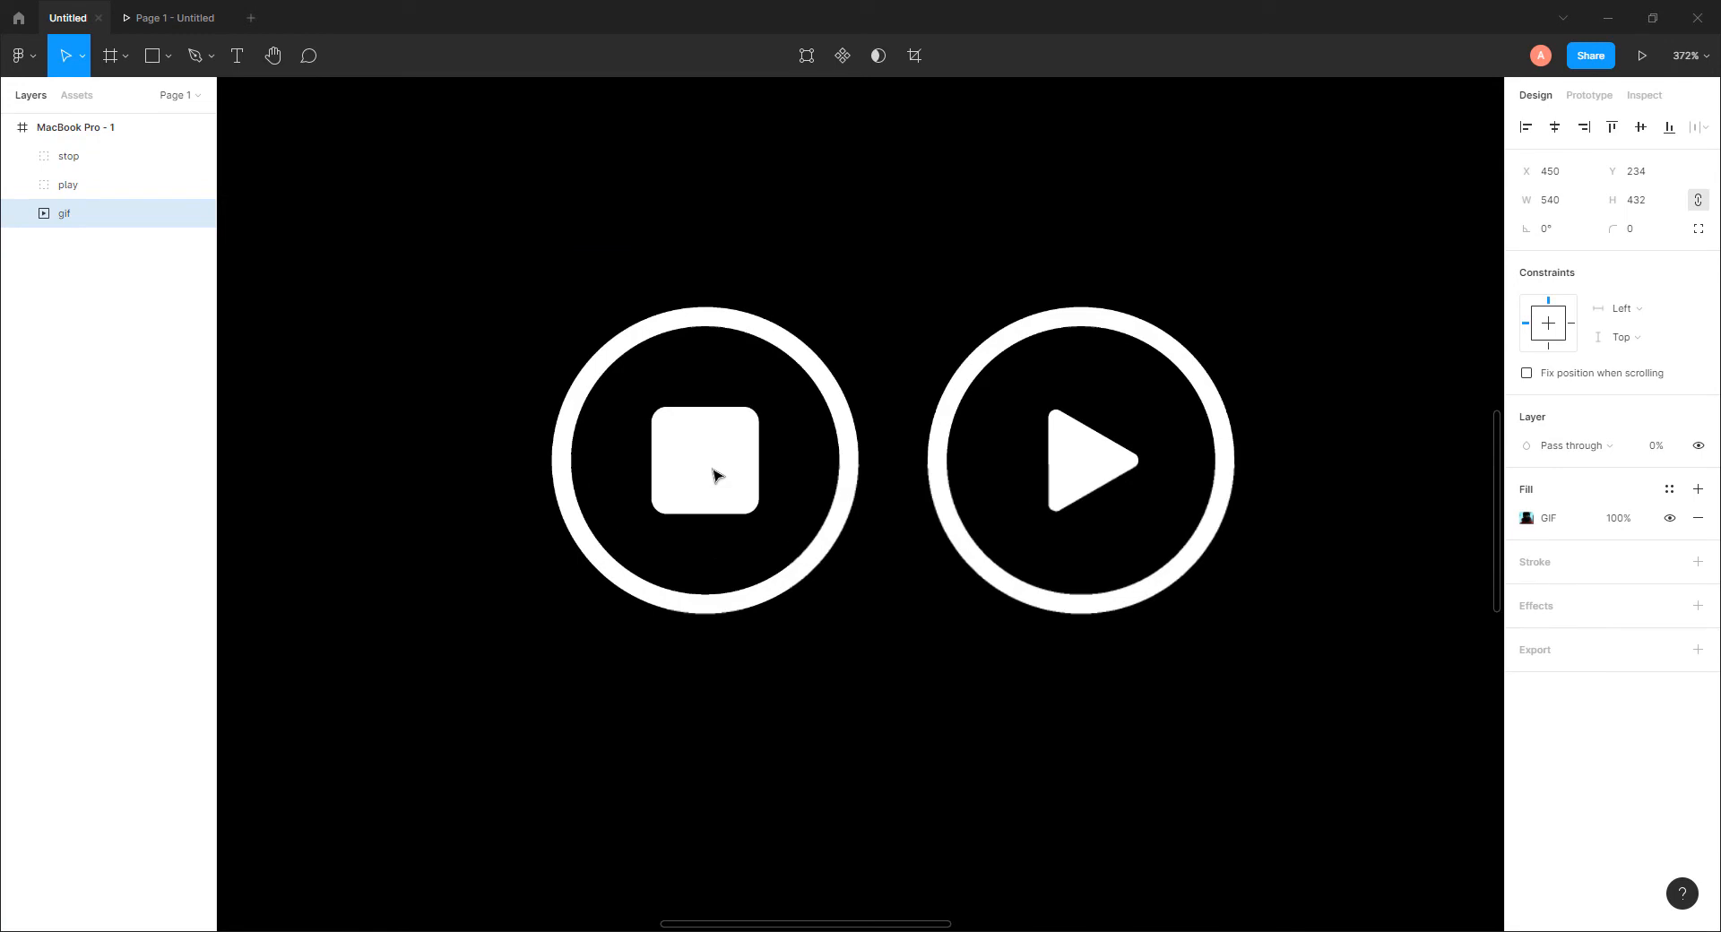
{"action": "double_click", "coordinate": [716, 472]}
{"action": "left_click_drag", "start_coordinate": [761, 412], "coordinate": [757, 417]}
{"action": "scroll", "coordinate": [761, 502], "scroll_direction": "down", "scroll_amount": 8}
{"action": "left_click", "coordinate": [767, 565]}
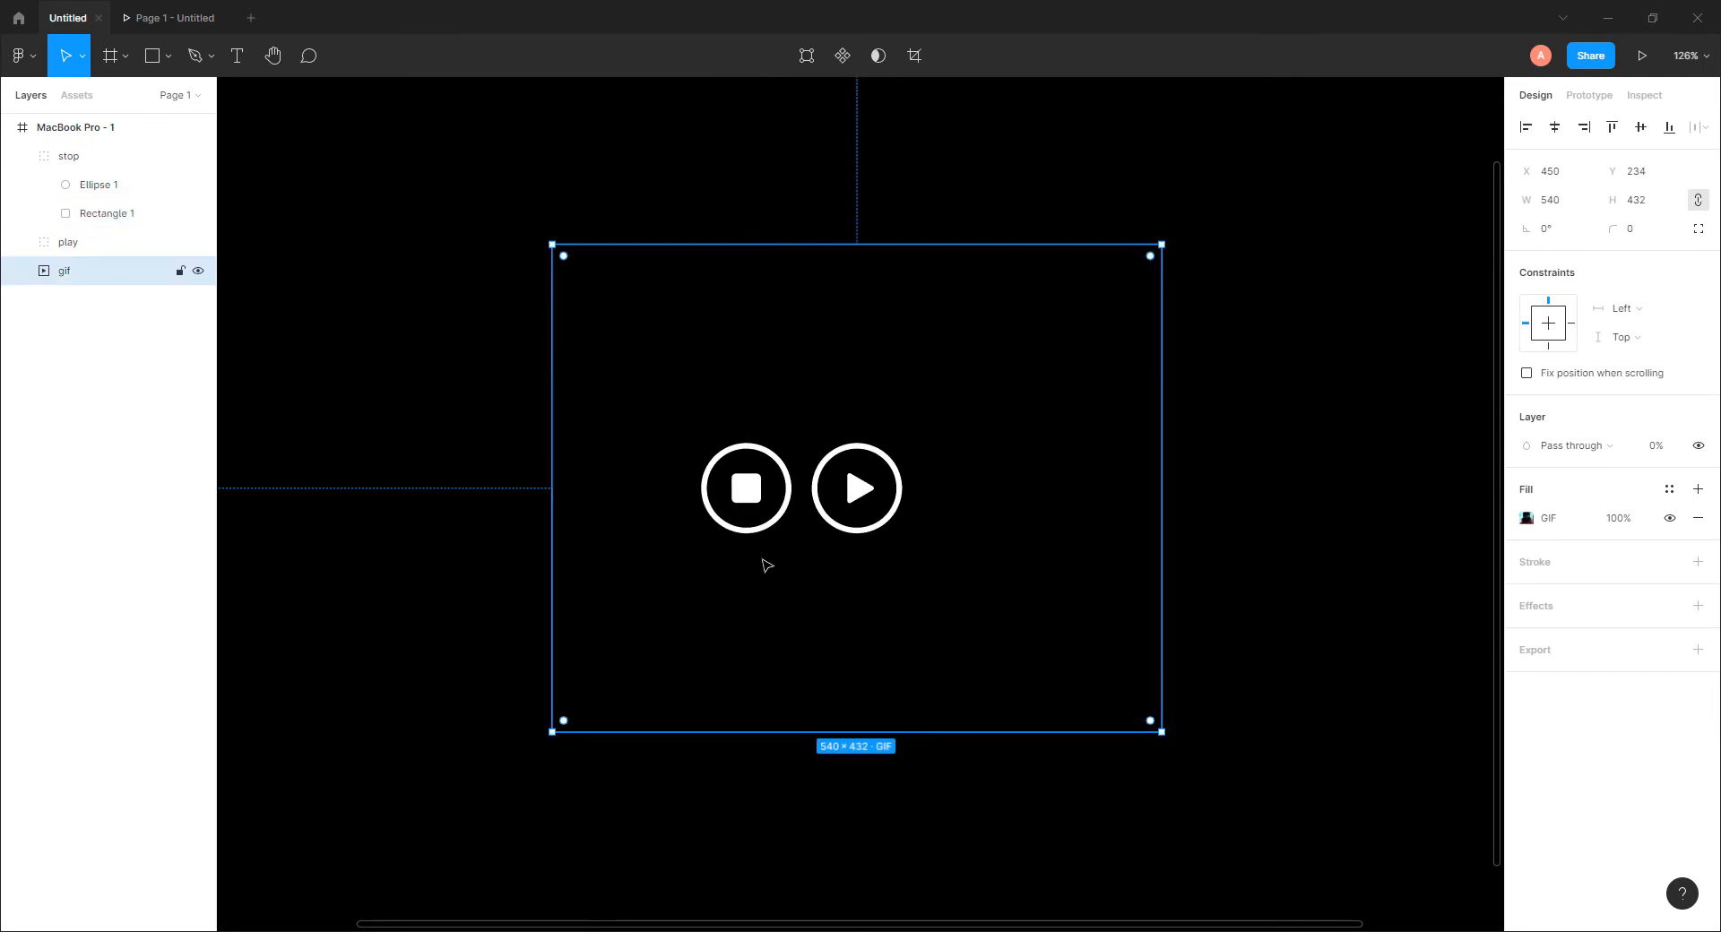
Step: Select the stop group, play group and gif layer together and align their horizontal centres
{"action": "left_click", "coordinate": [669, 207]}
{"action": "left_click_drag", "start_coordinate": [628, 188], "coordinate": [1003, 631]}
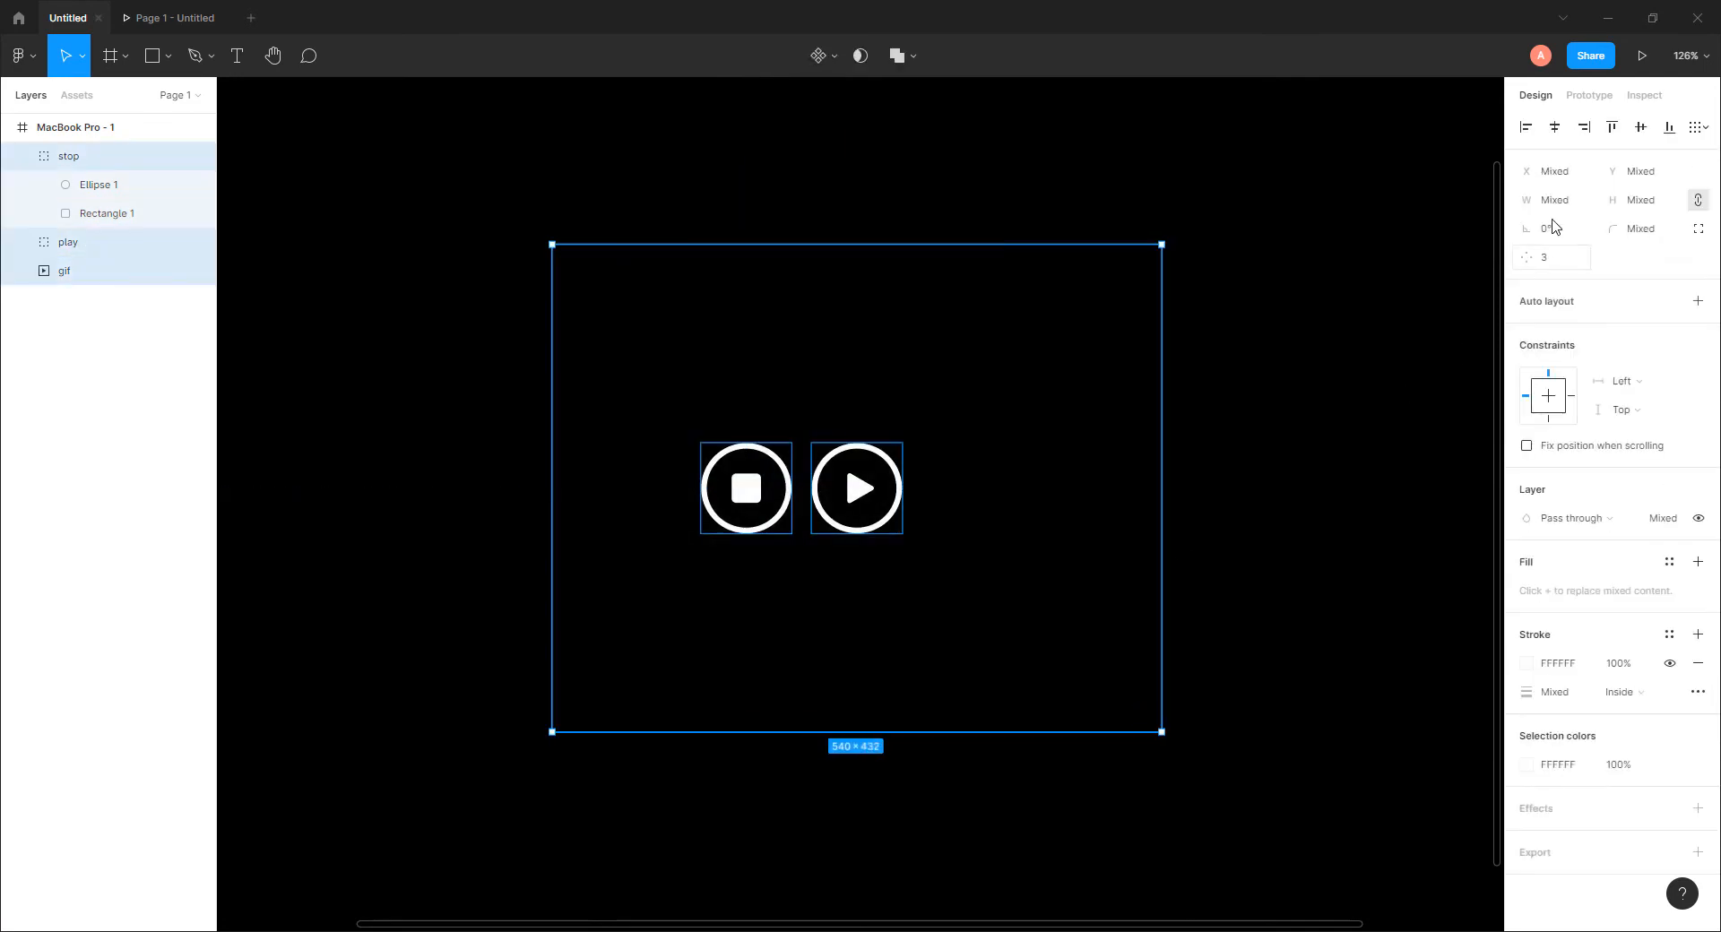
{"action": "left_click", "coordinate": [1555, 128]}
{"action": "scroll", "coordinate": [923, 559], "scroll_direction": "down", "scroll_amount": 3}
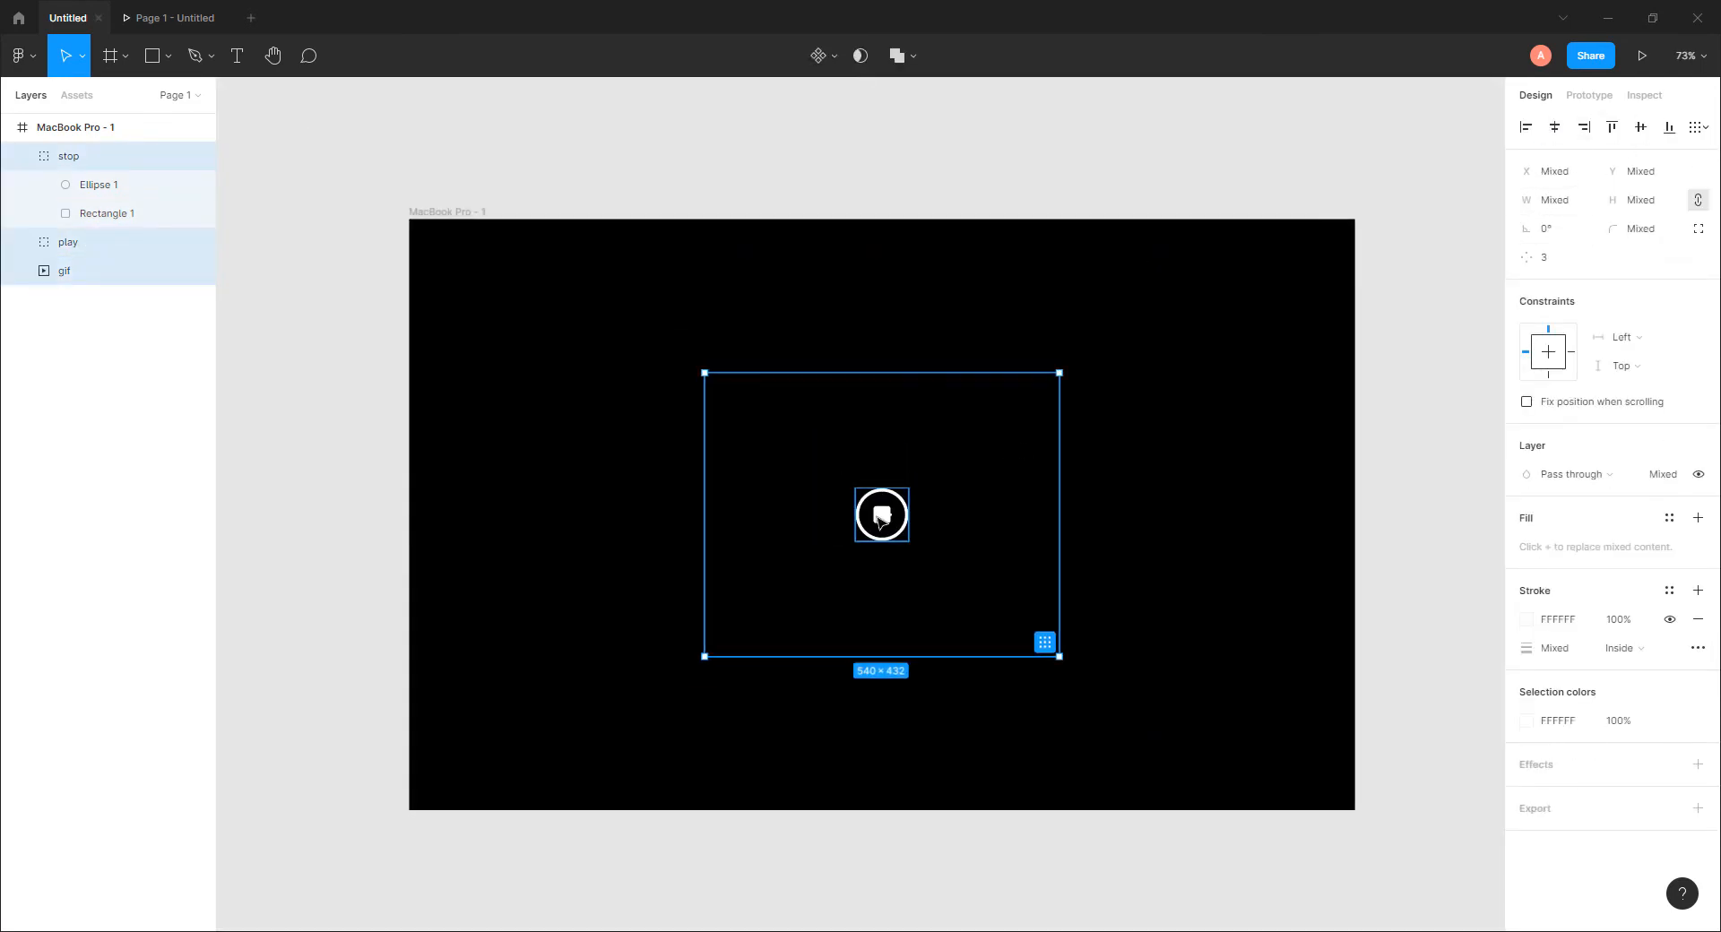
{"action": "left_click_drag", "start_coordinate": [936, 547], "coordinate": [847, 526]}
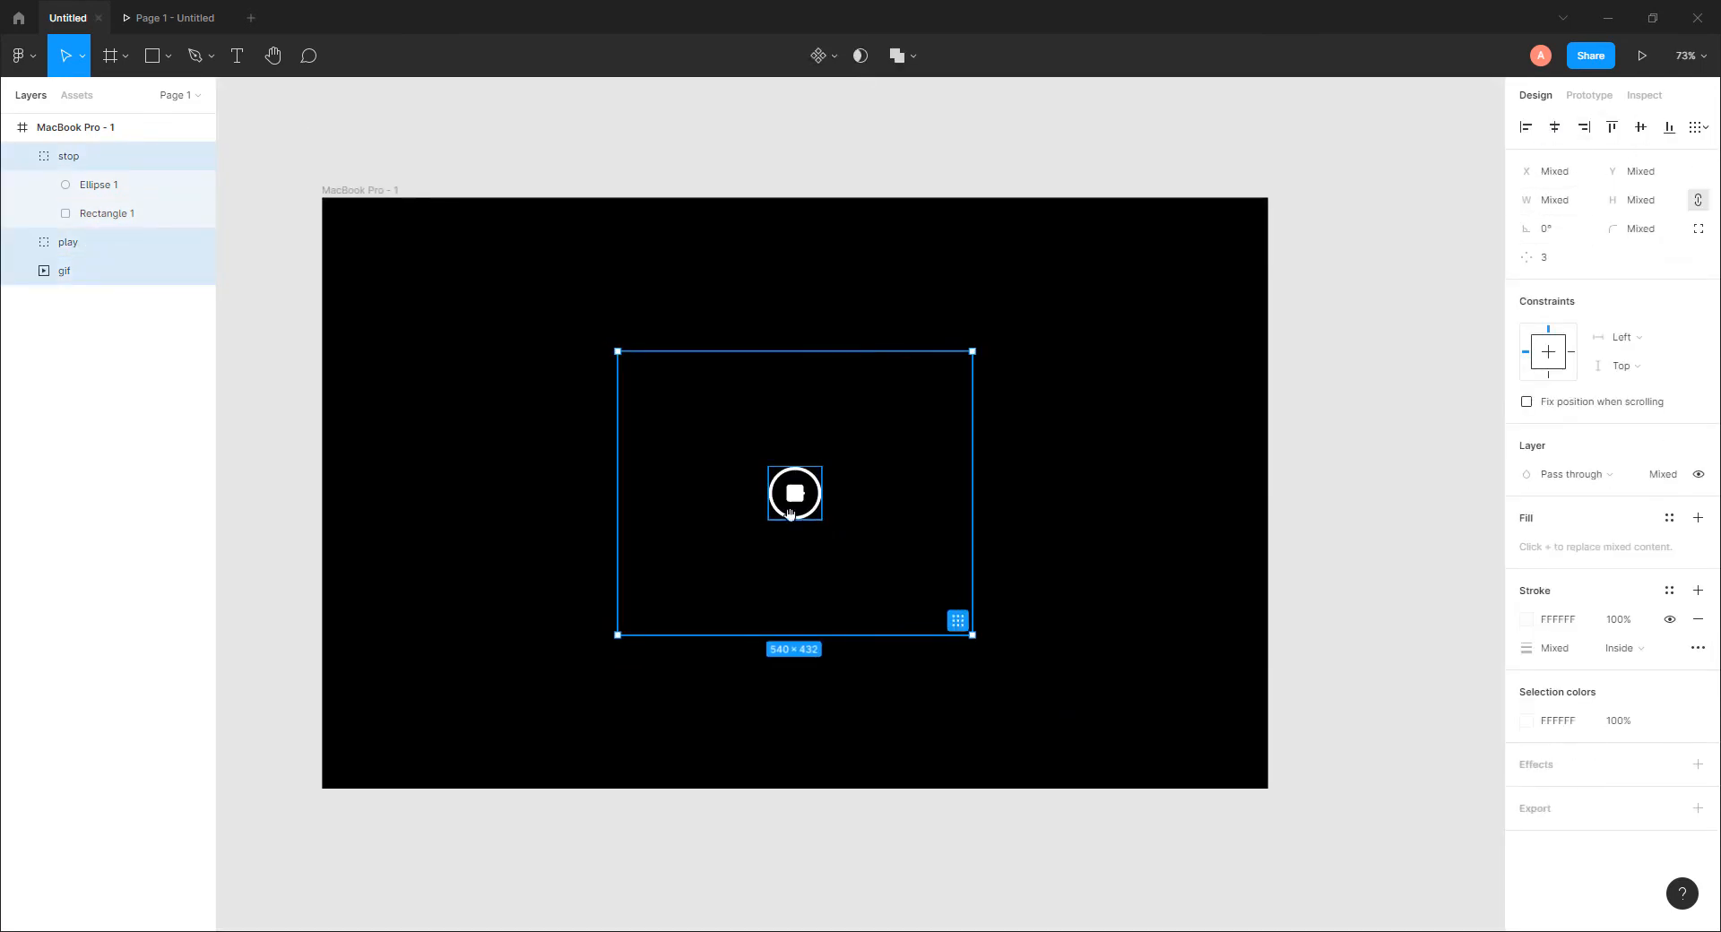
Step: Set the stop group's layer opacity to 0% and clear the selection
{"action": "left_click", "coordinate": [70, 158]}
{"action": "left_click", "coordinate": [23, 157]}
{"action": "left_click", "coordinate": [1672, 520]}
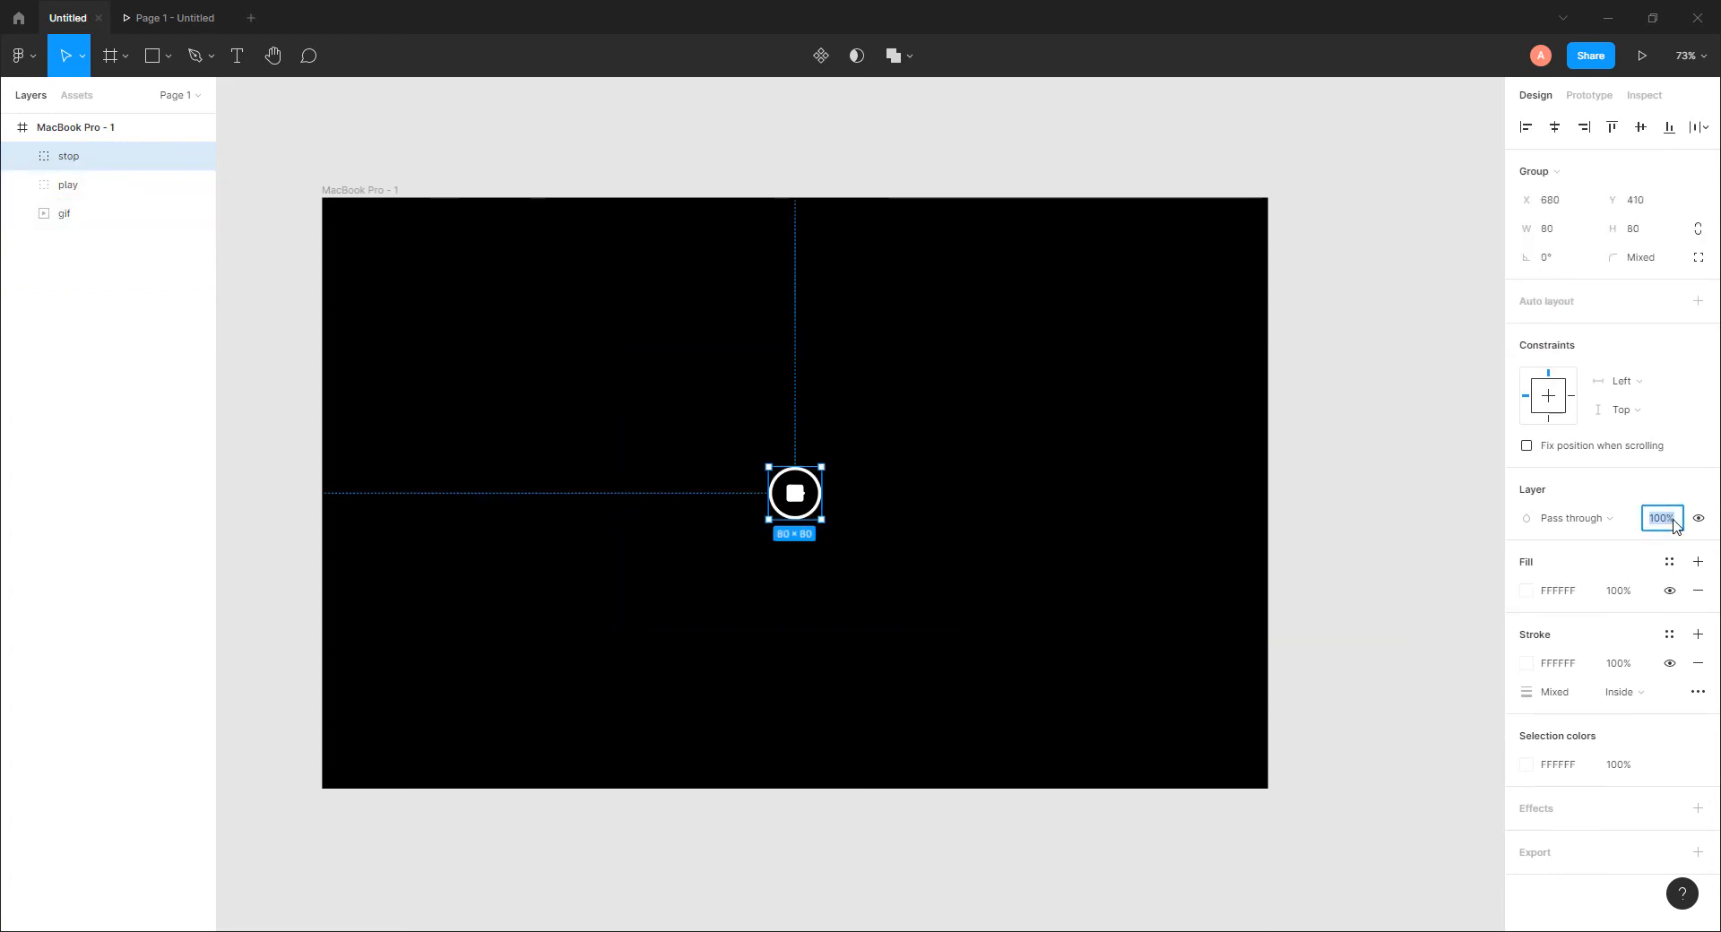
{"action": "type", "text": "0"}
{"action": "key", "text": "Return"}
{"action": "left_click", "coordinate": [1282, 520]}
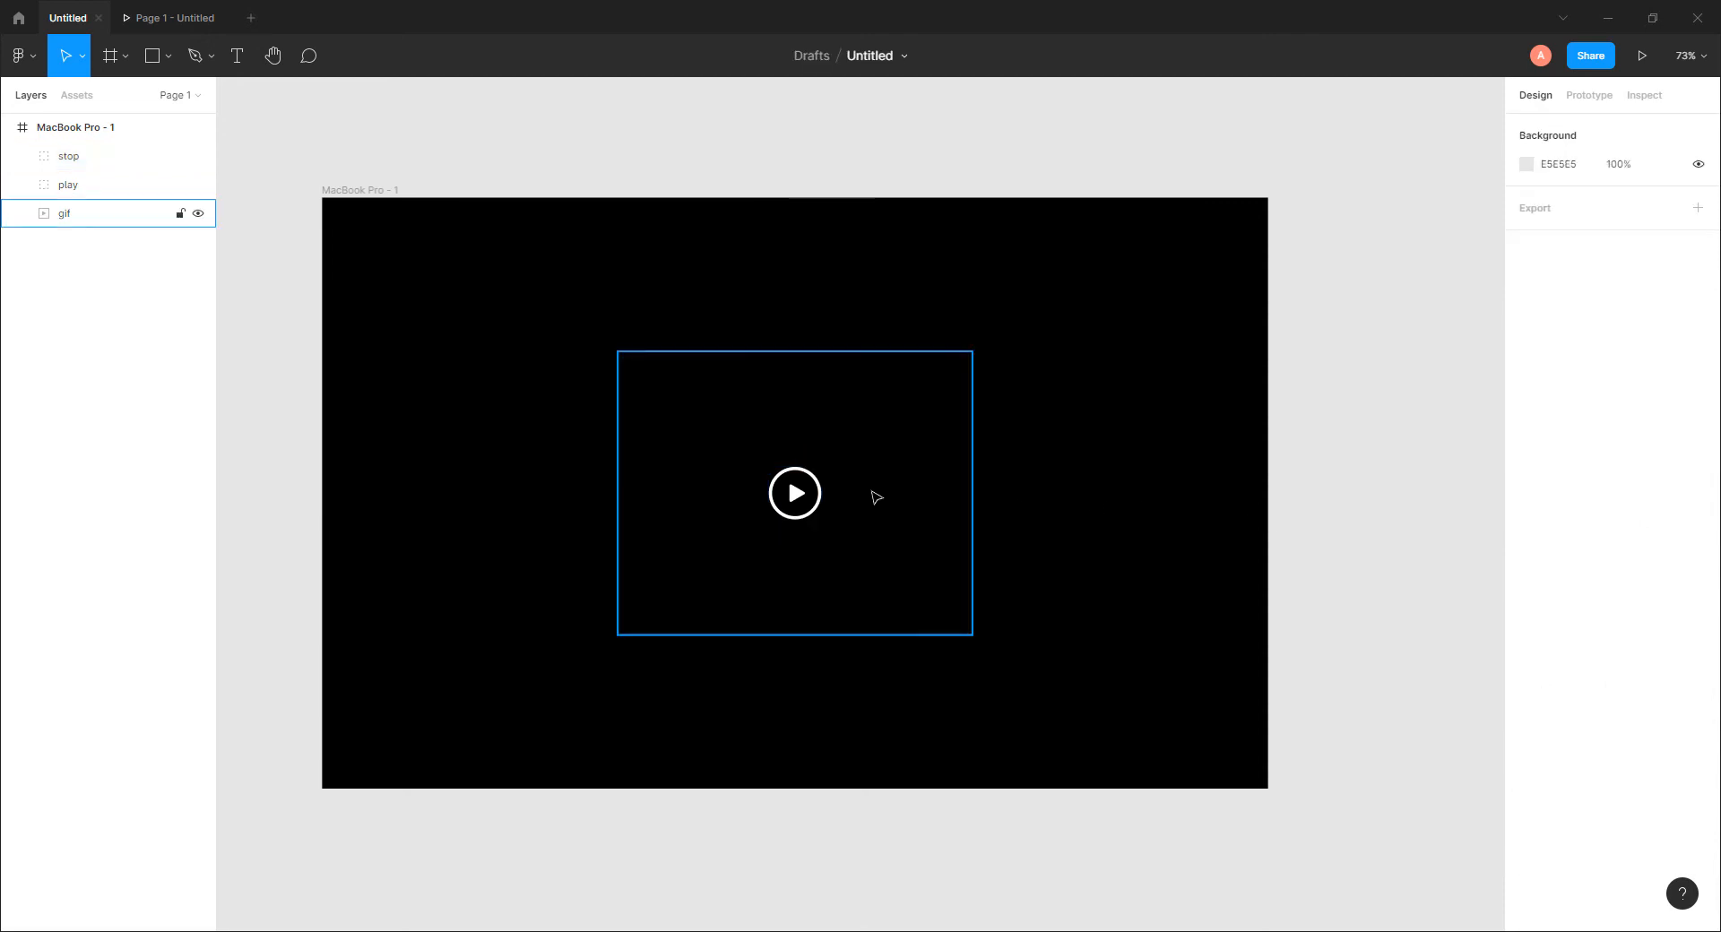
{"action": "scroll", "coordinate": [914, 515], "scroll_direction": "right", "scroll_amount": 3}
{"action": "scroll", "coordinate": [895, 516], "scroll_direction": "down", "scroll_amount": 3}
{"action": "scroll", "coordinate": [906, 549], "scroll_direction": "right", "scroll_amount": 3}
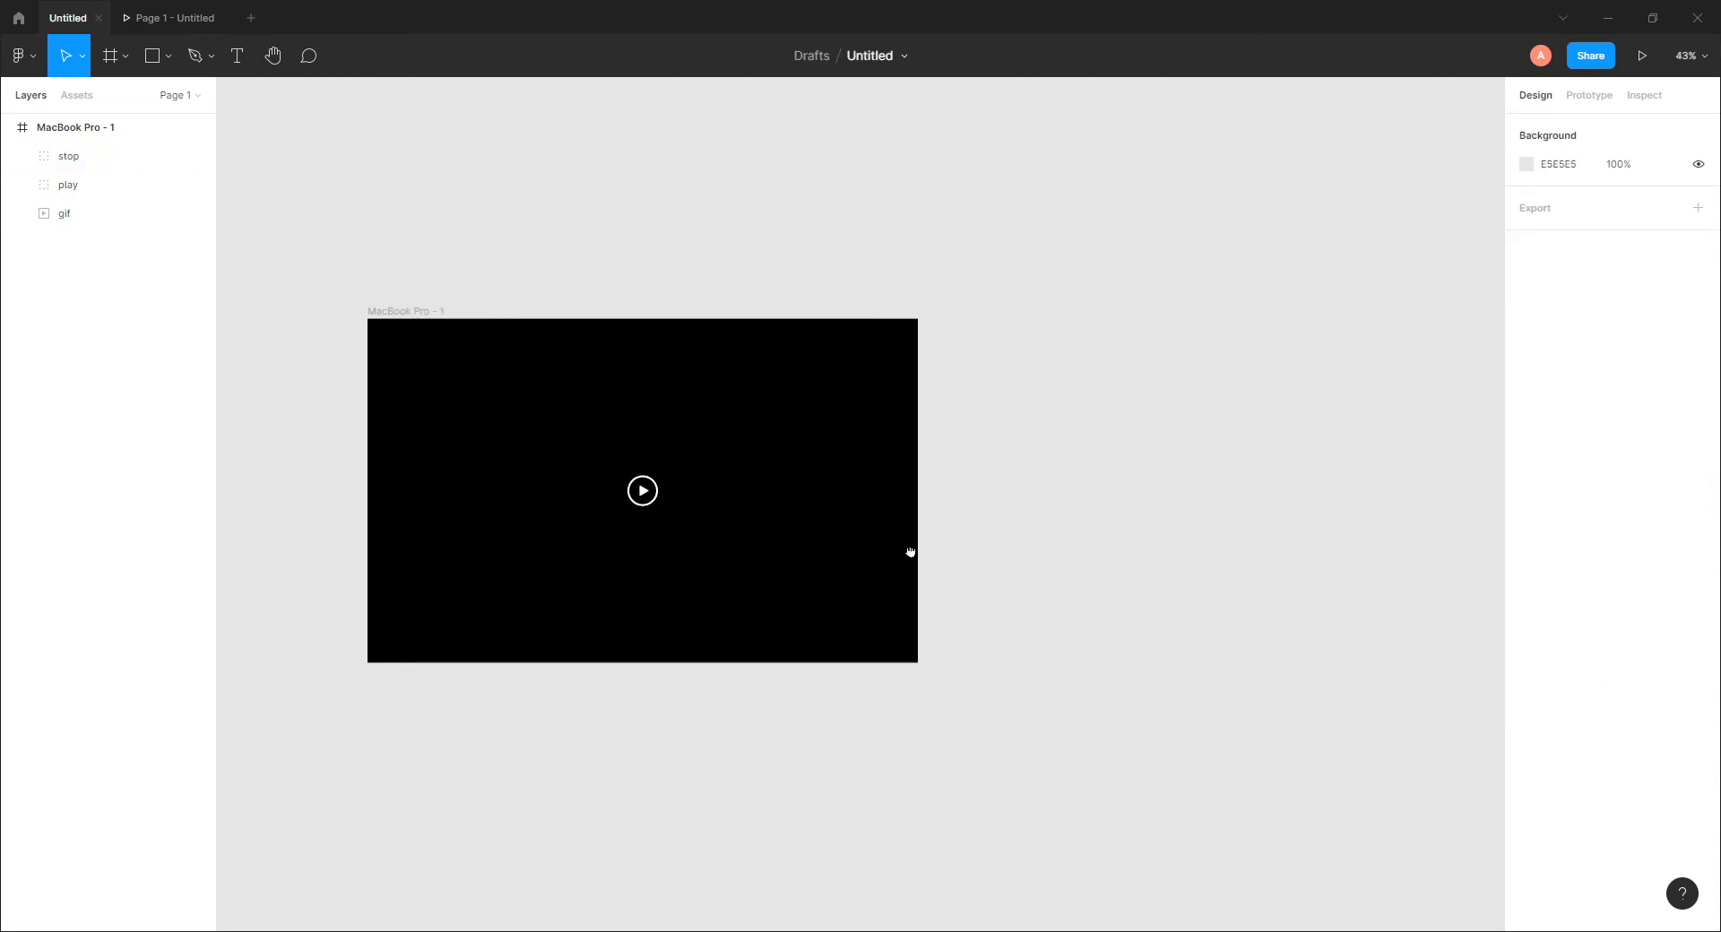
Step: Duplicate the MacBook Pro - 1 frame with its contents and place the copy beside the original
{"action": "left_click", "coordinate": [361, 306]}
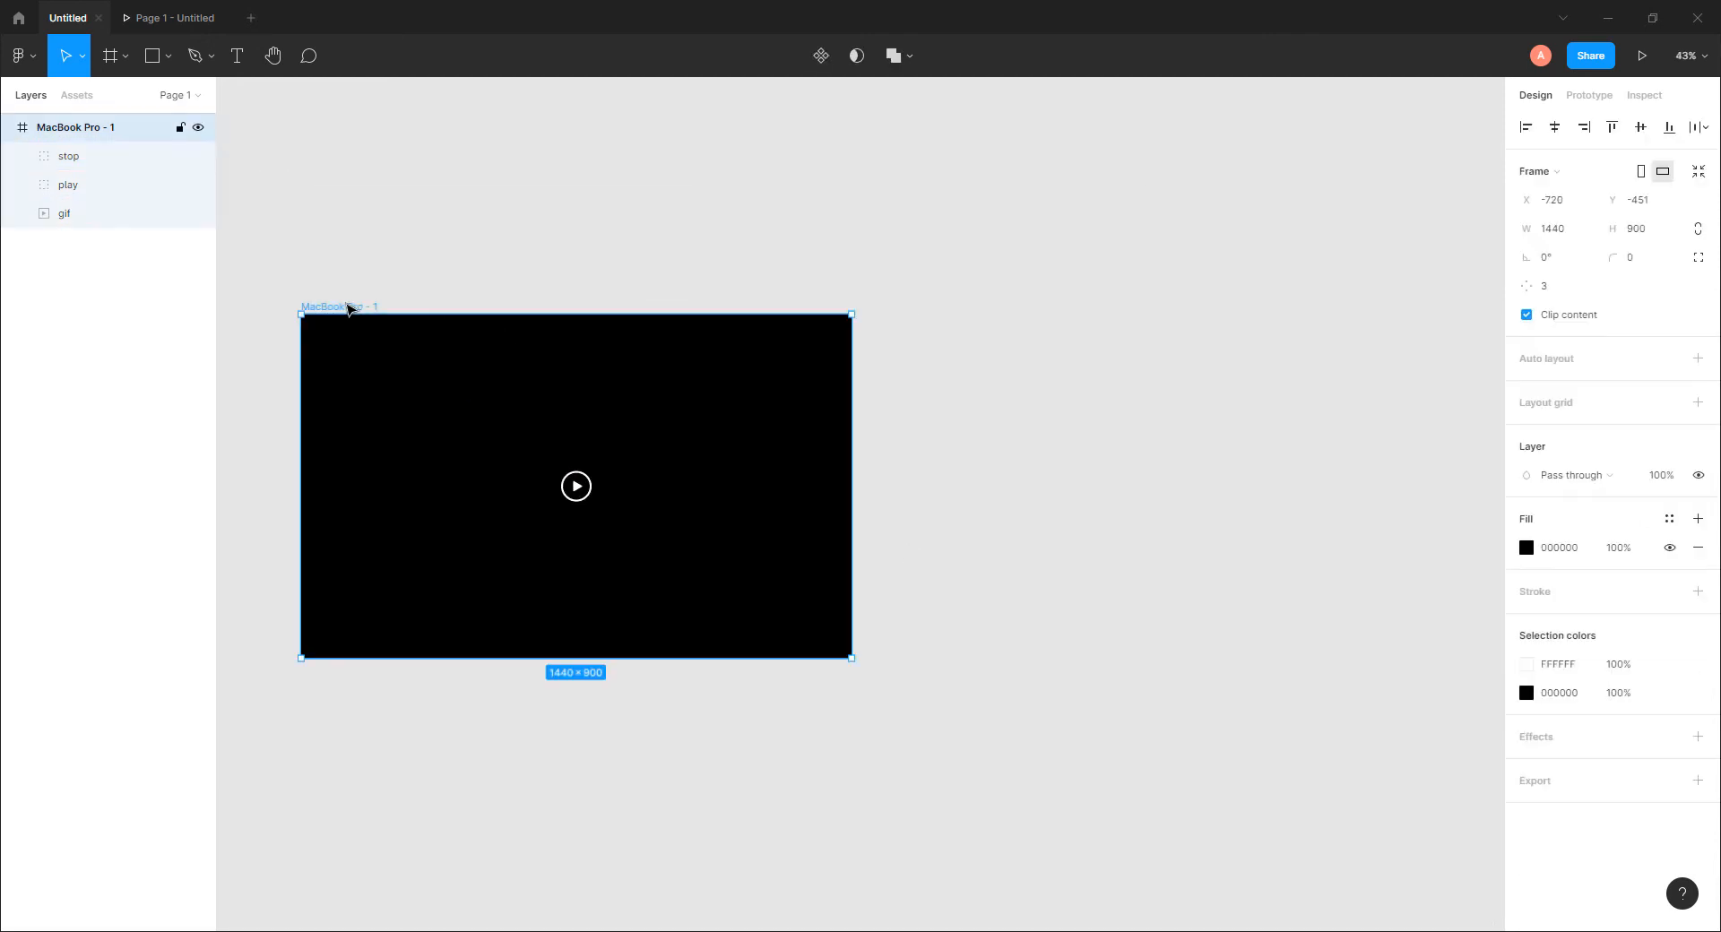
{"action": "left_click_drag", "start_coordinate": [345, 308], "coordinate": [928, 306]}
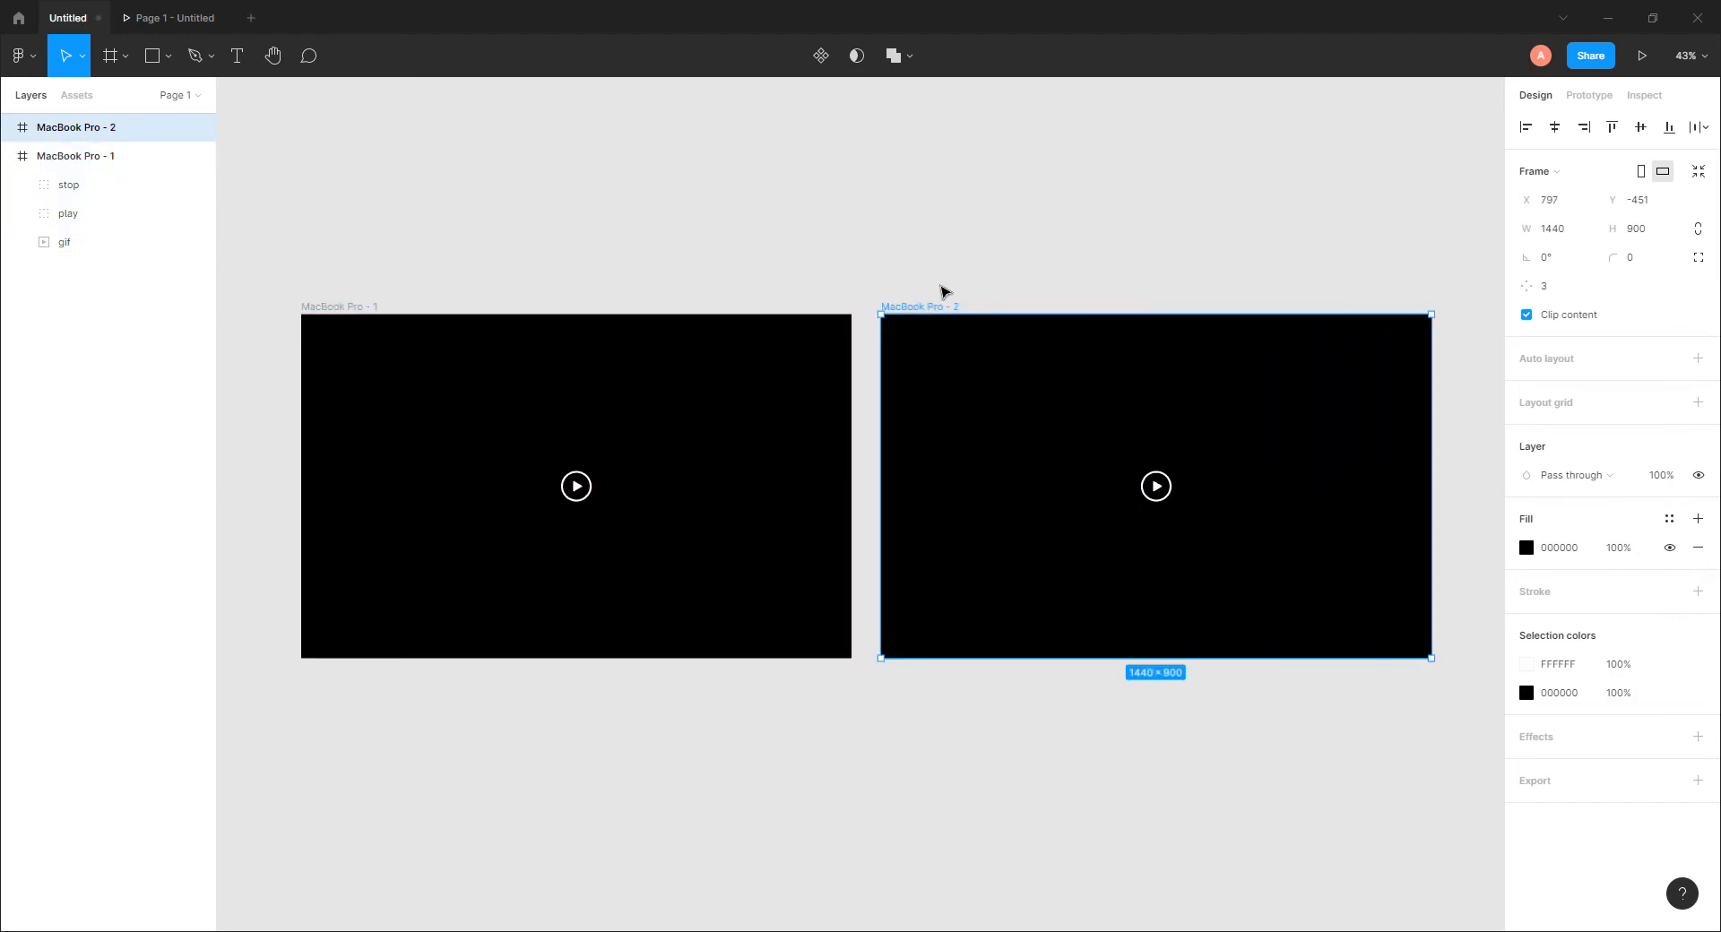
{"action": "left_click", "coordinate": [941, 288]}
Step: Set the play group's layer opacity to 0% in the MacBook Pro - 2 frame
{"action": "scroll", "coordinate": [1058, 378], "scroll_direction": "right", "scroll_amount": 2}
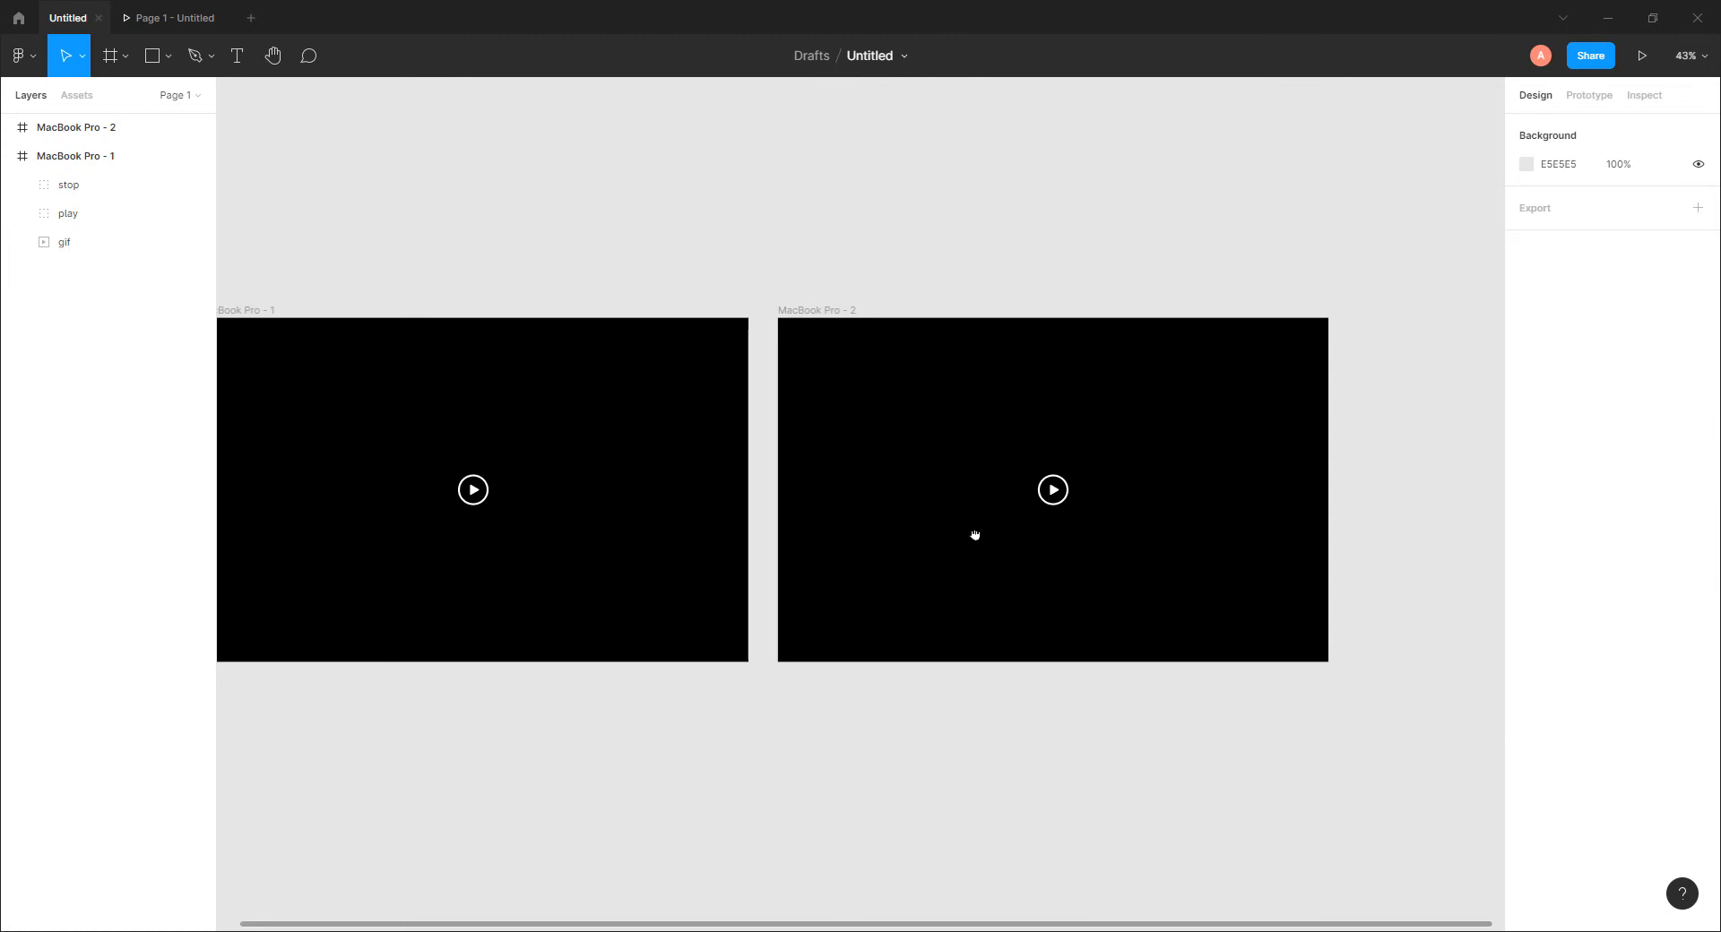
{"action": "scroll", "coordinate": [976, 536], "scroll_direction": "right", "scroll_amount": 3}
{"action": "scroll", "coordinate": [849, 484], "scroll_direction": "up", "scroll_amount": 5}
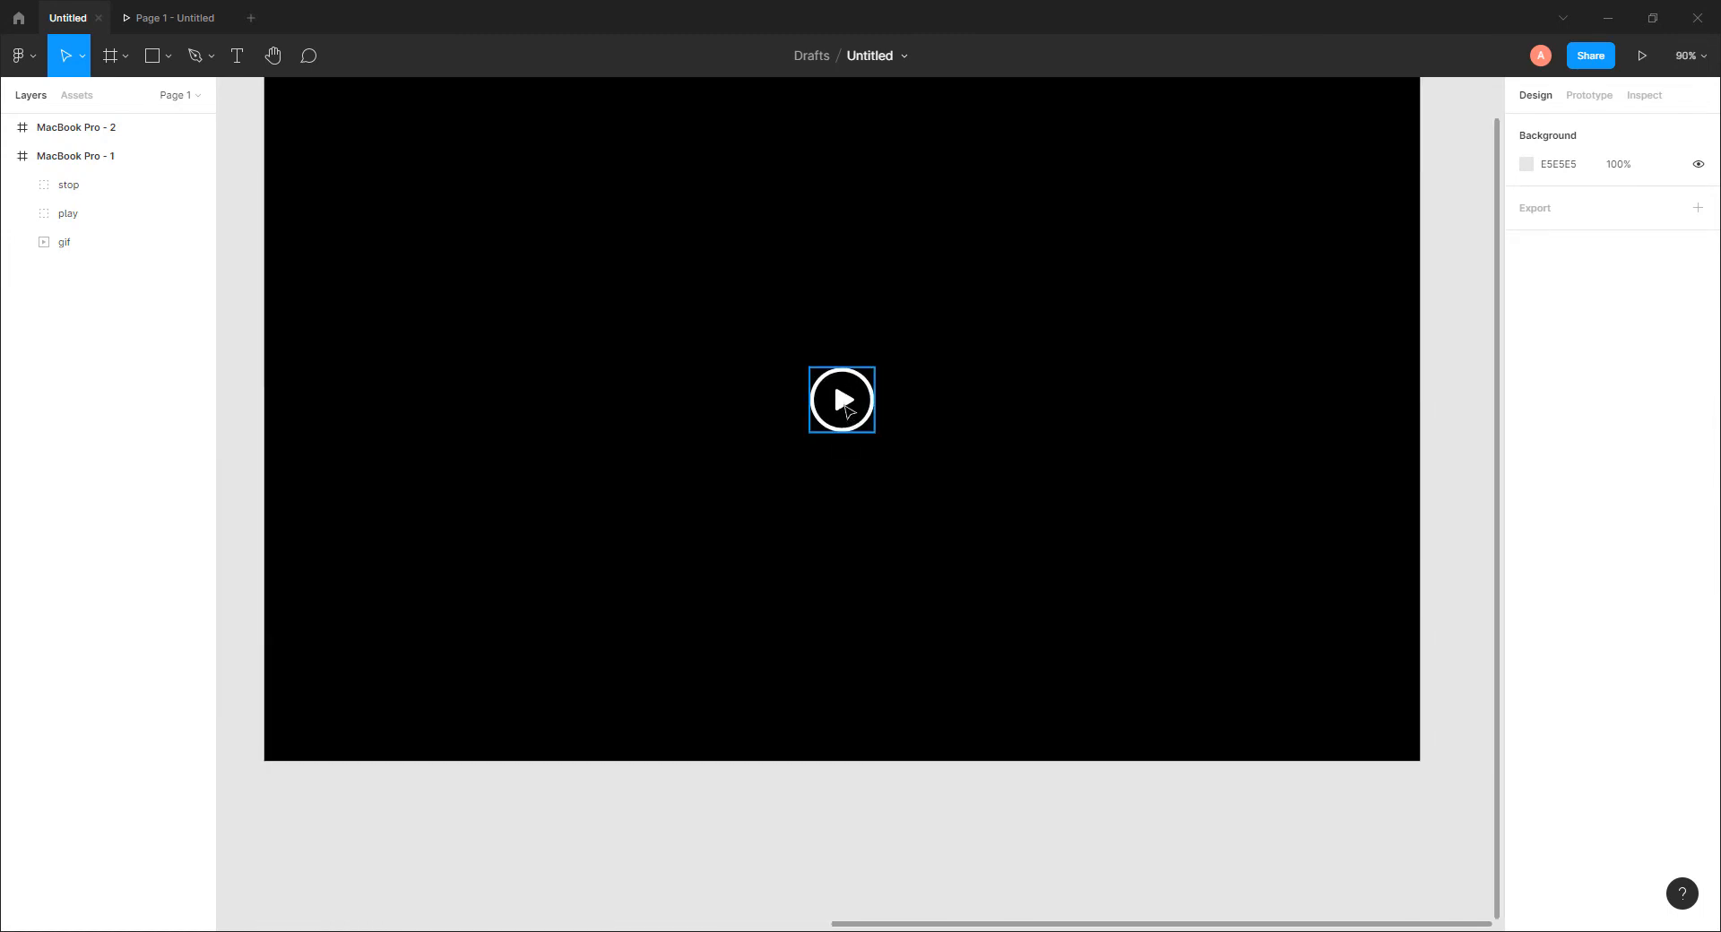
{"action": "left_click", "coordinate": [847, 411]}
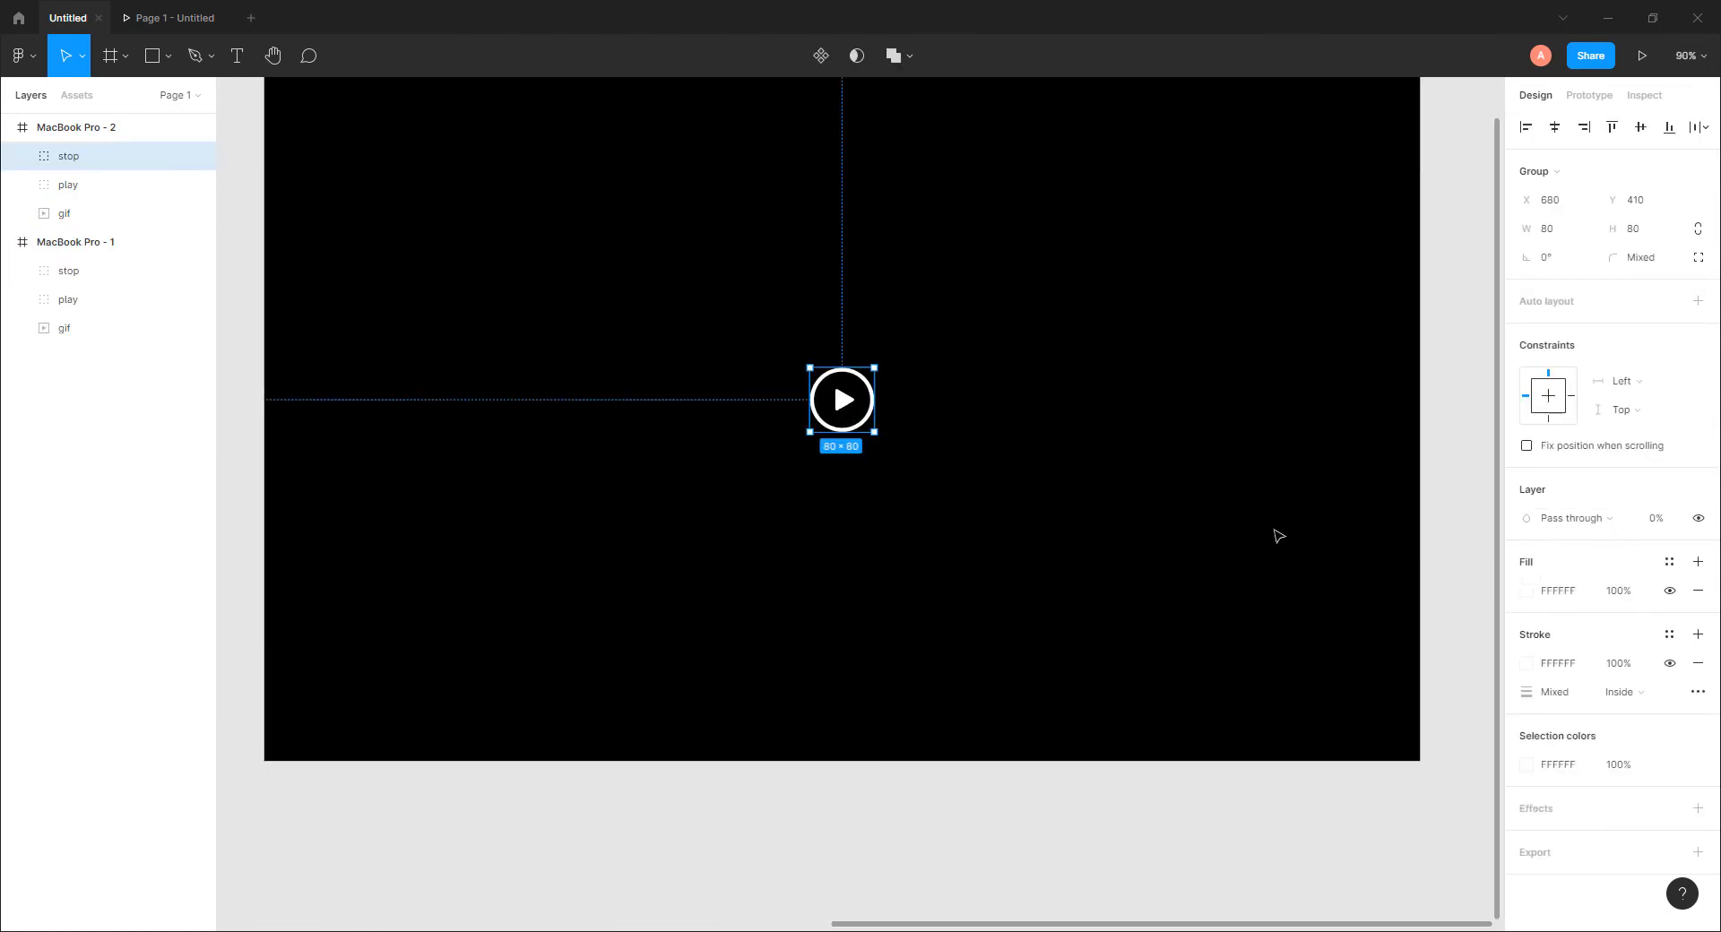
{"action": "left_click", "coordinate": [72, 194]}
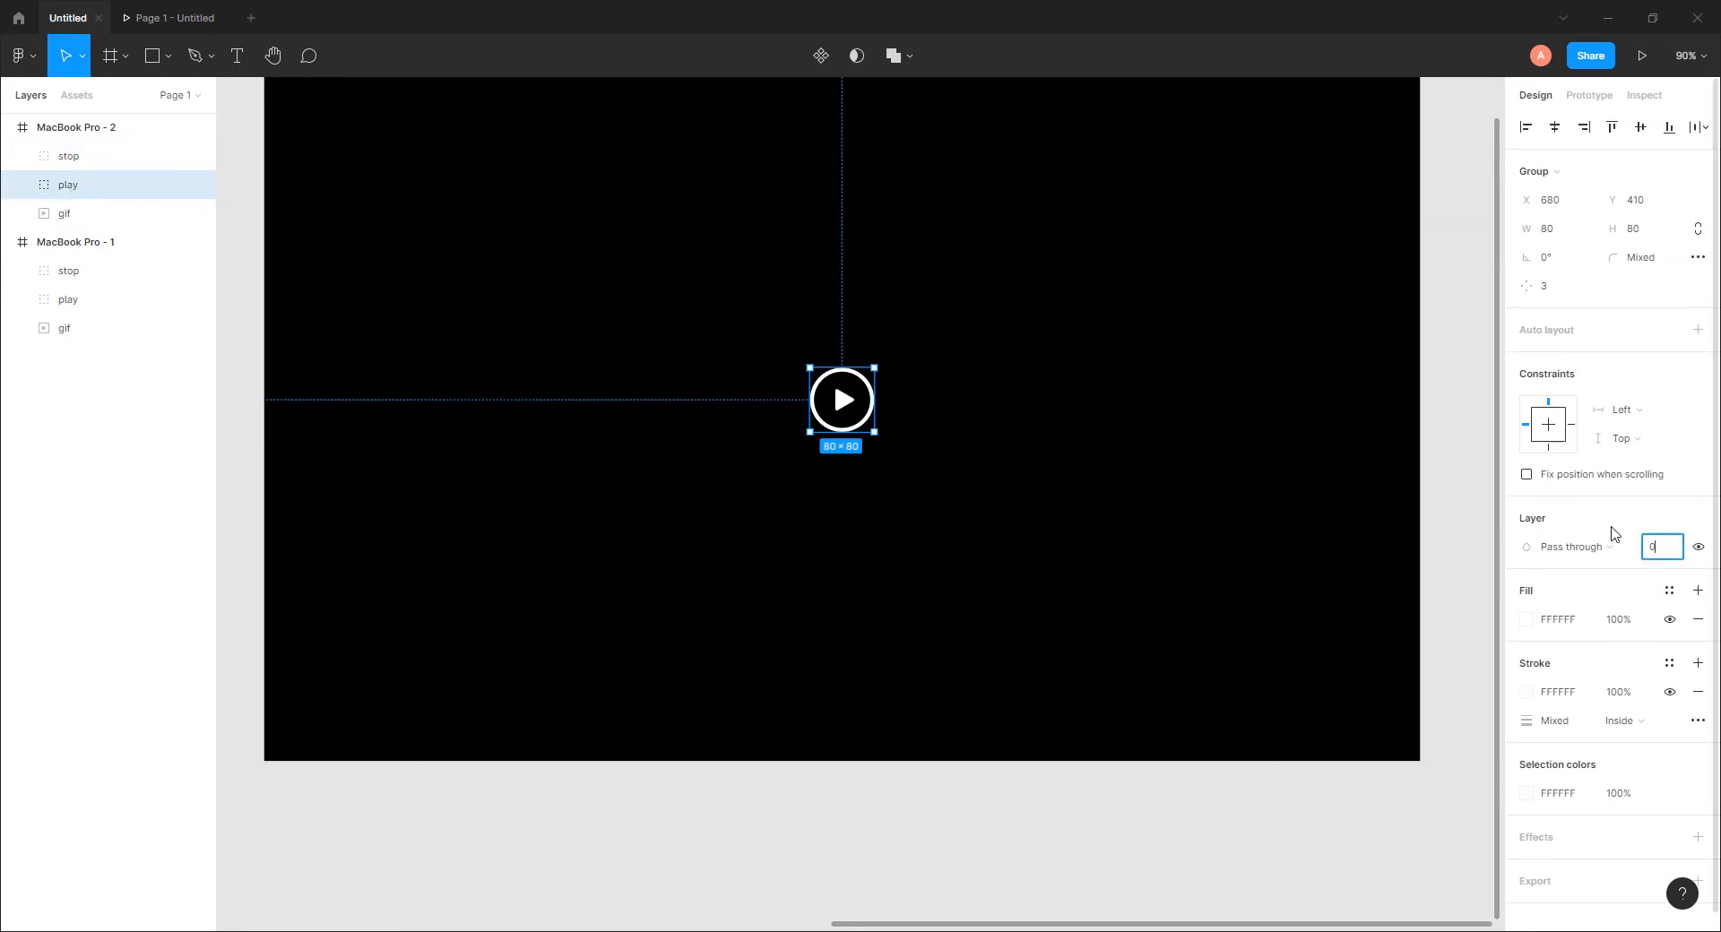
{"action": "type", "text": "0"}
{"action": "key", "text": "Return"}
Step: Set the gif layer's opacity to 100% in the MacBook Pro - 2 frame and clear the selection
{"action": "left_click", "coordinate": [902, 327]}
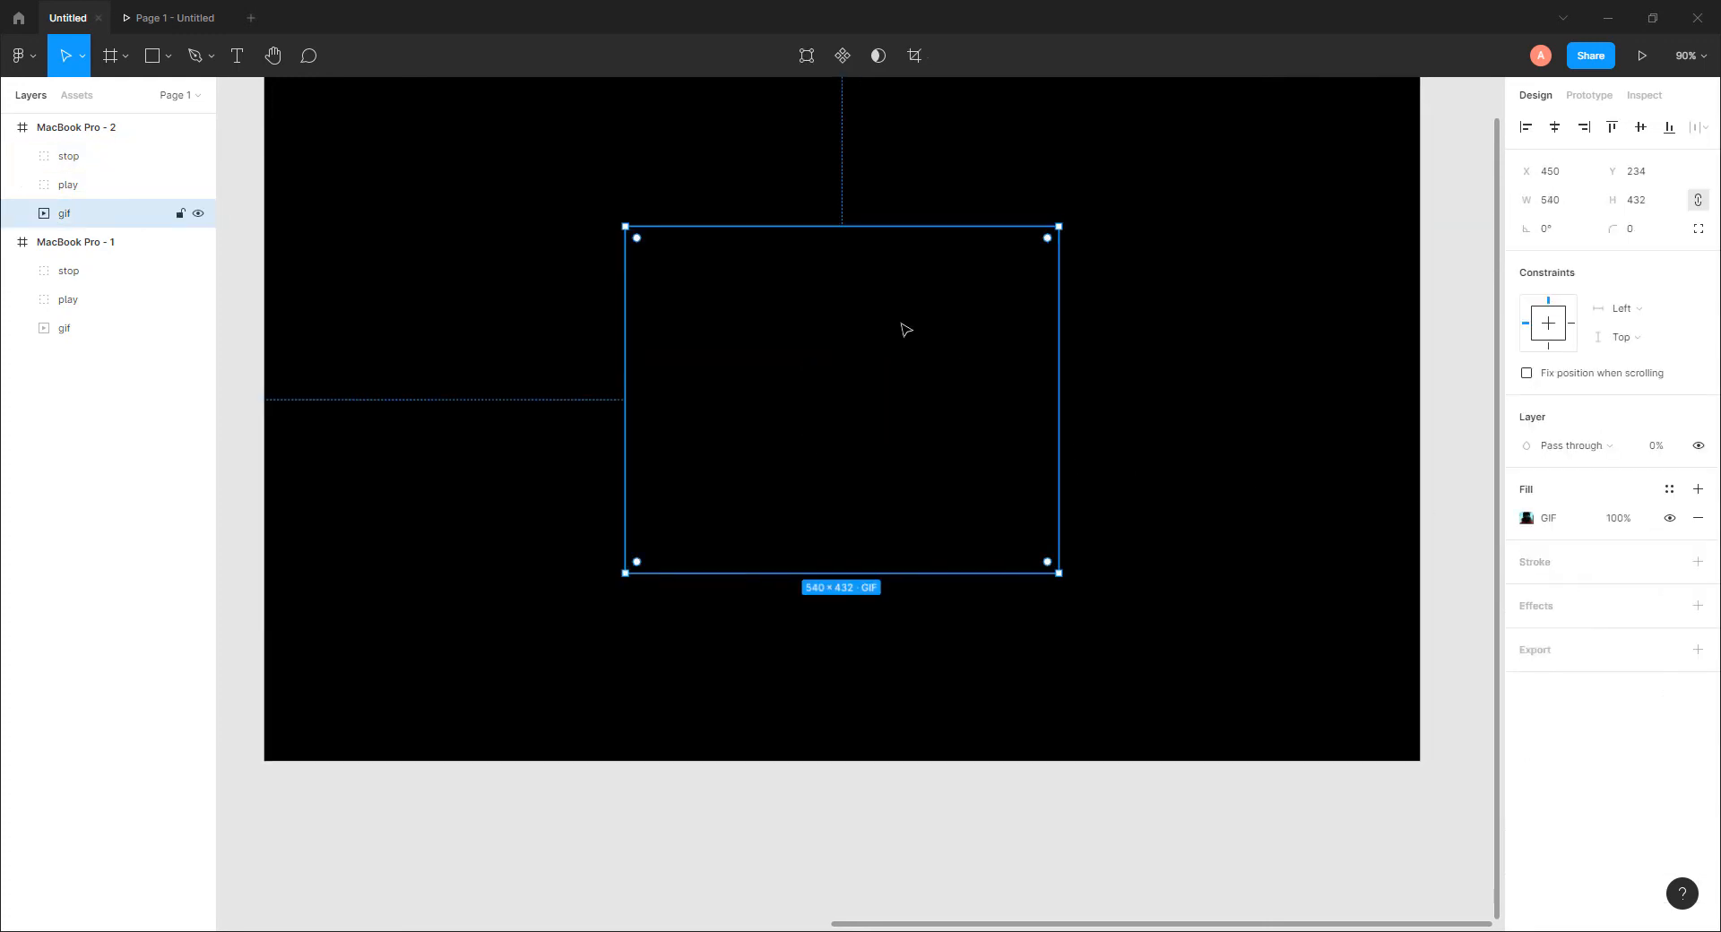
{"action": "left_click", "coordinate": [1643, 449]}
{"action": "type", "text": "100"}
{"action": "key", "text": "Return"}
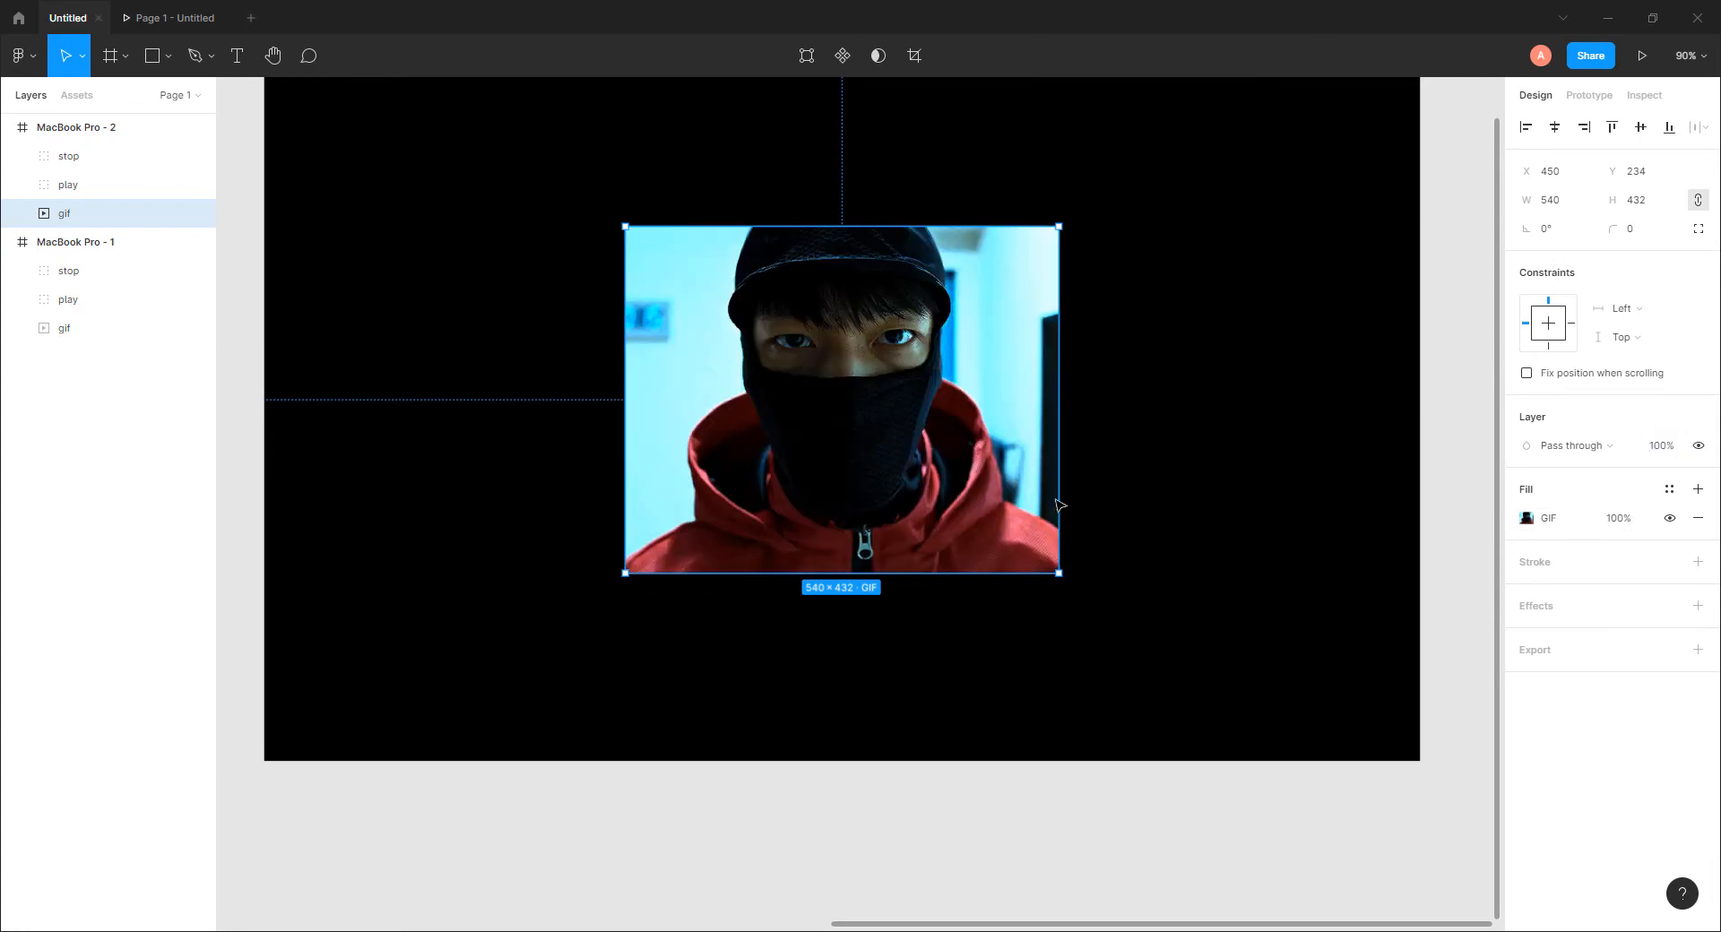
{"action": "scroll", "coordinate": [1059, 506], "scroll_direction": "down", "scroll_amount": 5}
{"action": "left_click", "coordinate": [1028, 568]}
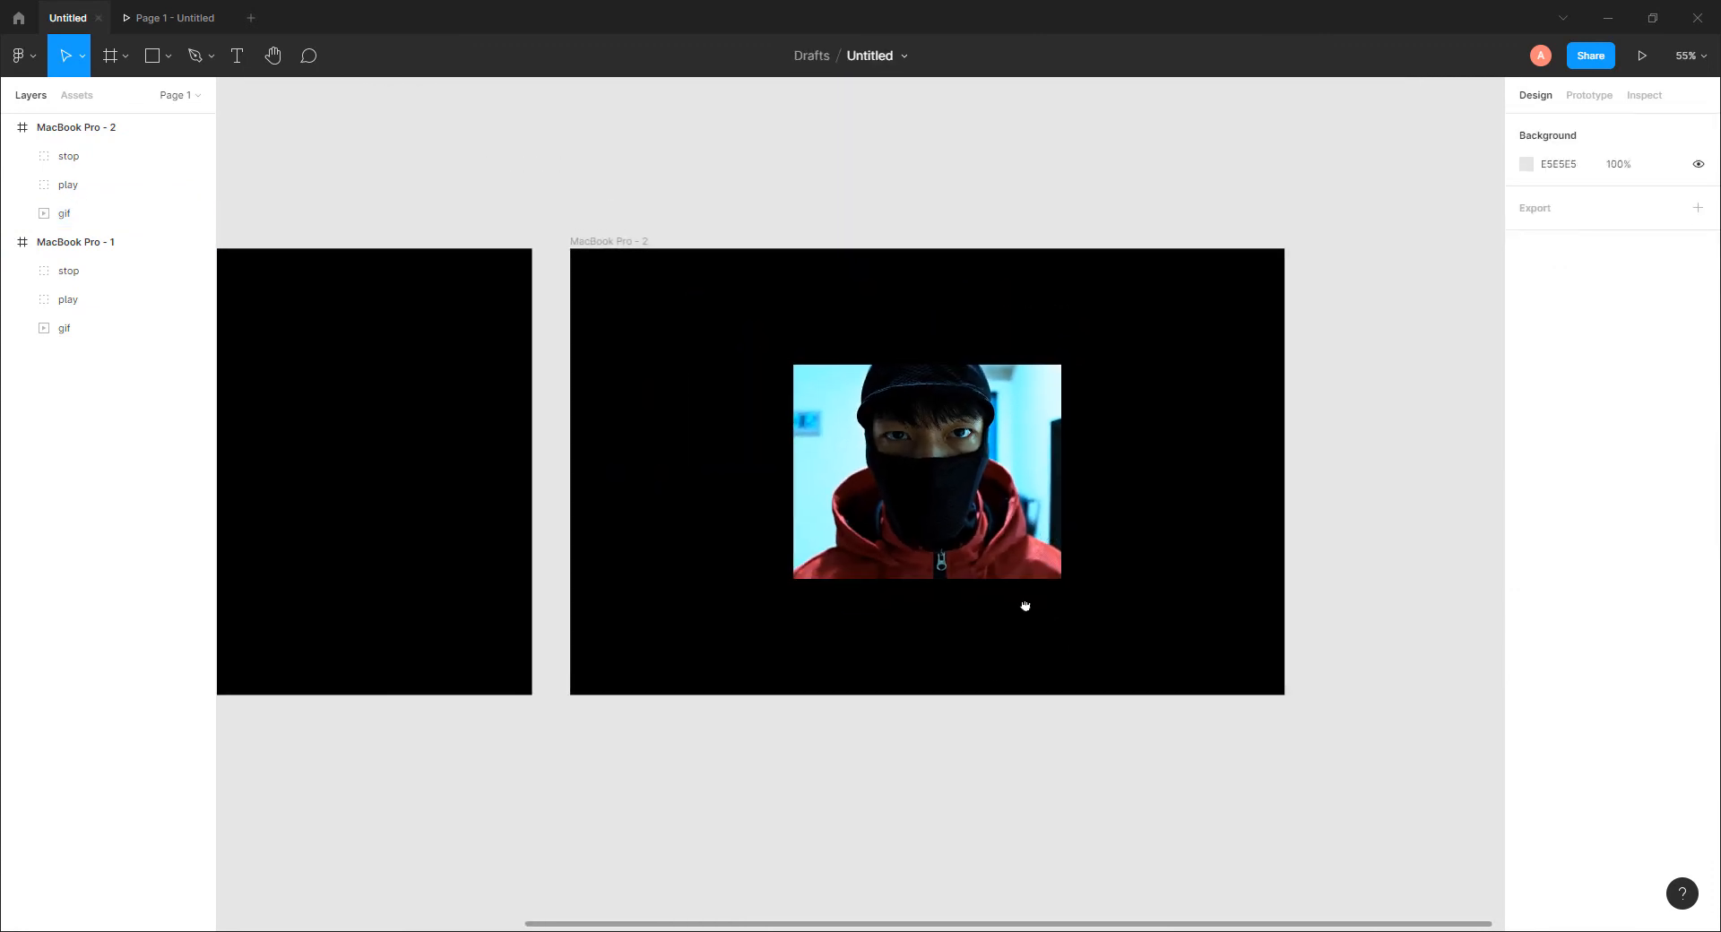
Step: Duplicate the MacBook Pro - 2 frame and place the copy beside it as the third frame
{"action": "left_click_drag", "start_coordinate": [1025, 606], "coordinate": [876, 596]}
{"action": "scroll", "coordinate": [869, 600], "scroll_direction": "down", "scroll_amount": 3}
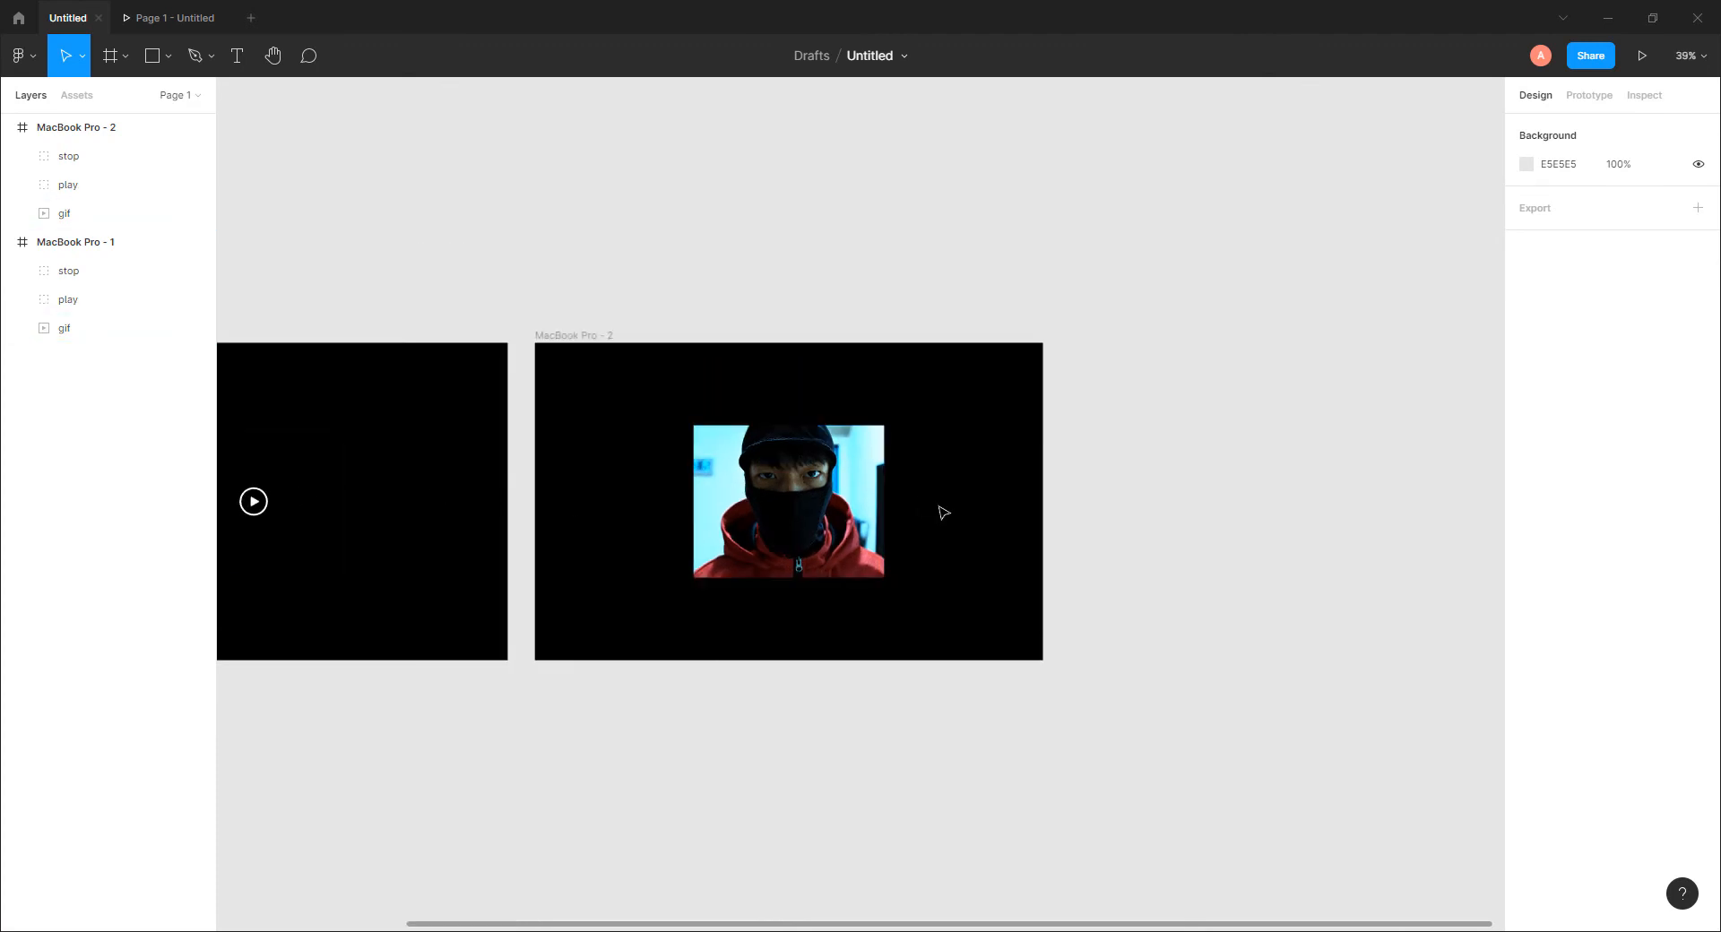
{"action": "left_click_drag", "start_coordinate": [1035, 538], "coordinate": [811, 542]}
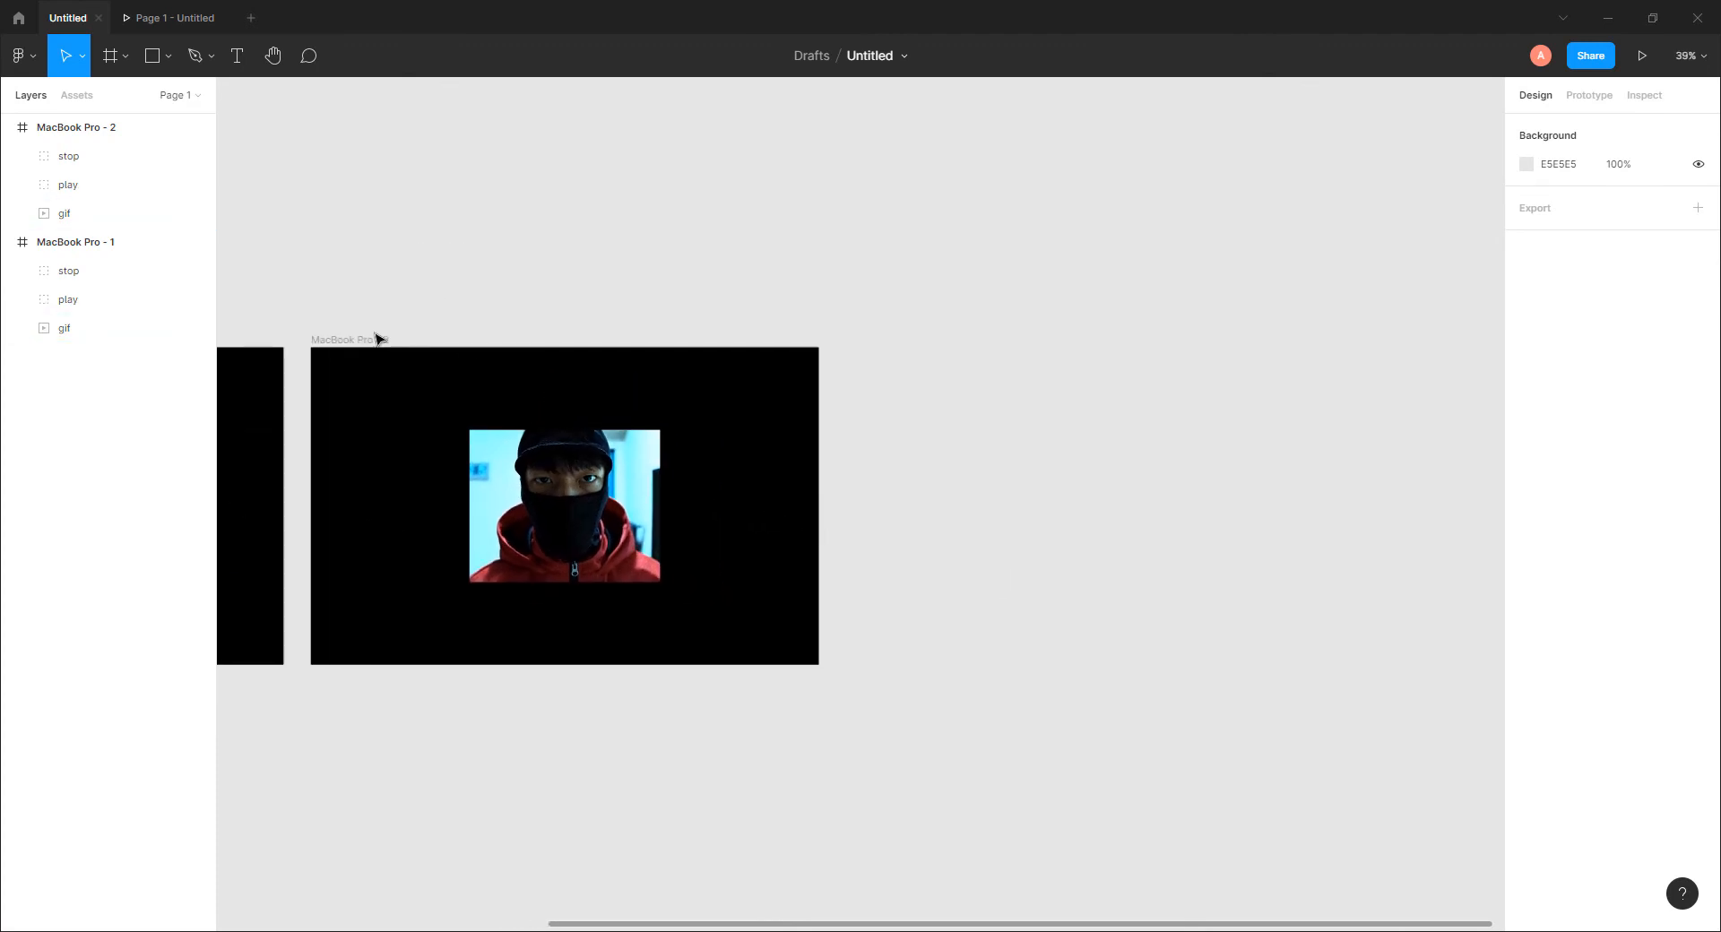
{"action": "left_click", "coordinate": [376, 339]}
{"action": "left_click_drag", "start_coordinate": [376, 338], "coordinate": [901, 352]}
{"action": "left_click", "coordinate": [957, 323]}
Step: Dim the gif layer in the MacBook Pro - 3 frame to 50% opacity
{"action": "left_click_drag", "start_coordinate": [1120, 523], "coordinate": [930, 428]}
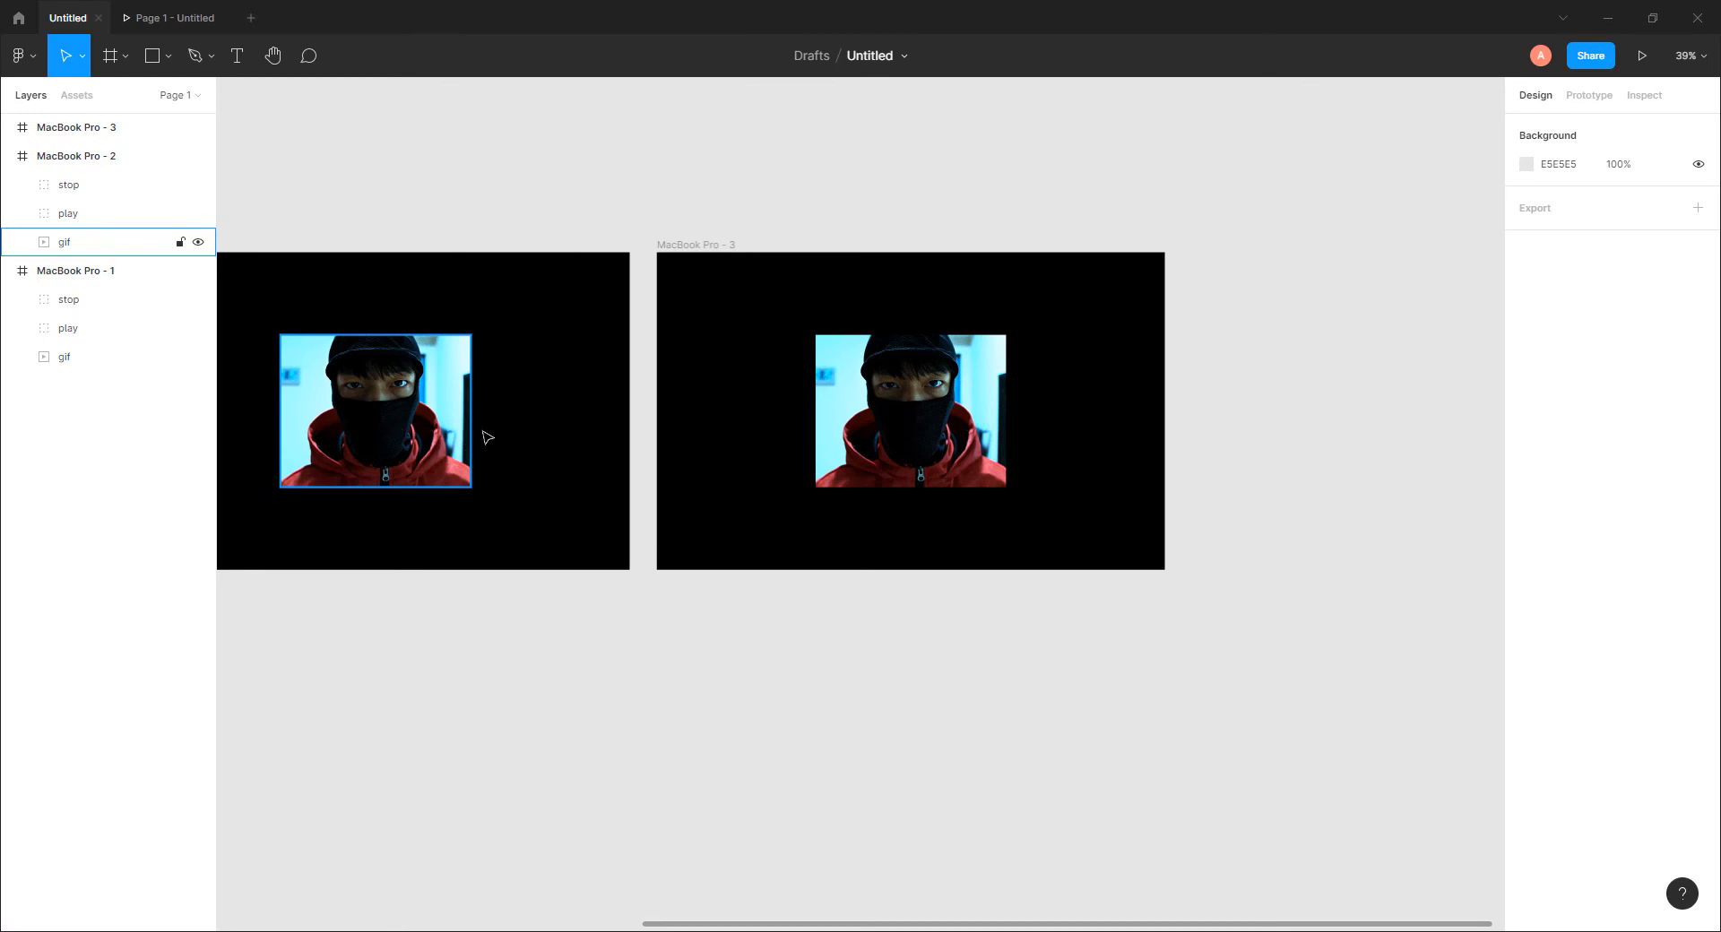
{"action": "left_click_drag", "start_coordinate": [838, 462], "coordinate": [1326, 475]}
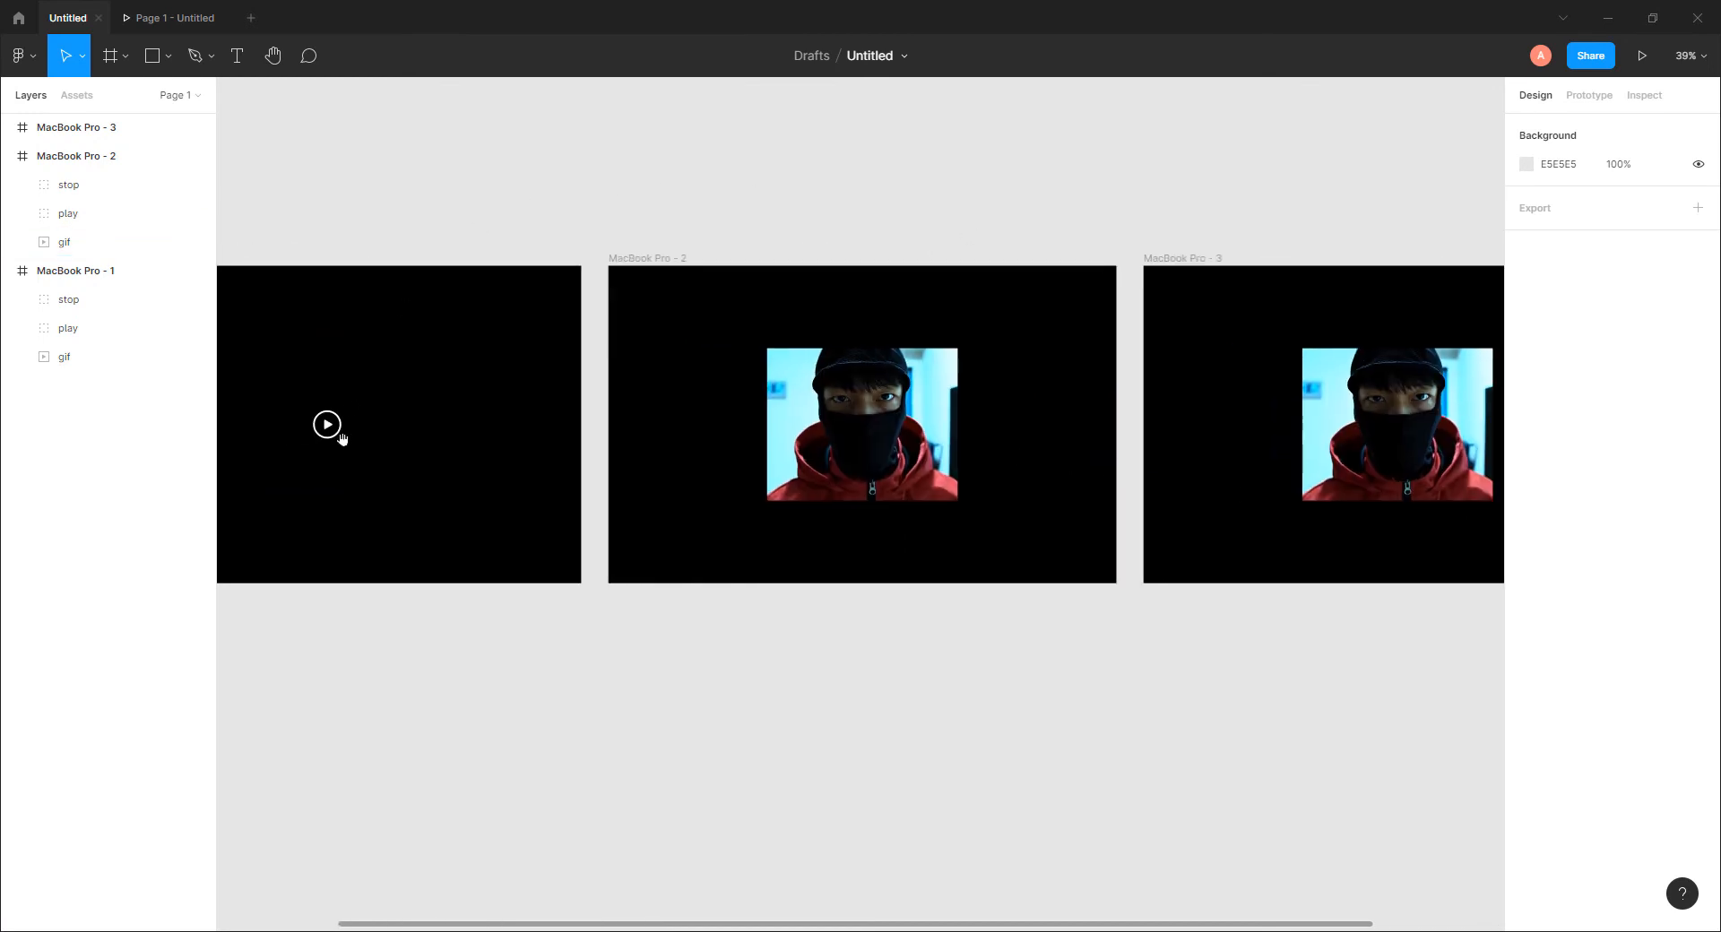
{"action": "left_click_drag", "start_coordinate": [1209, 473], "coordinate": [603, 458]}
{"action": "scroll", "coordinate": [734, 447], "scroll_direction": "up", "scroll_amount": 3}
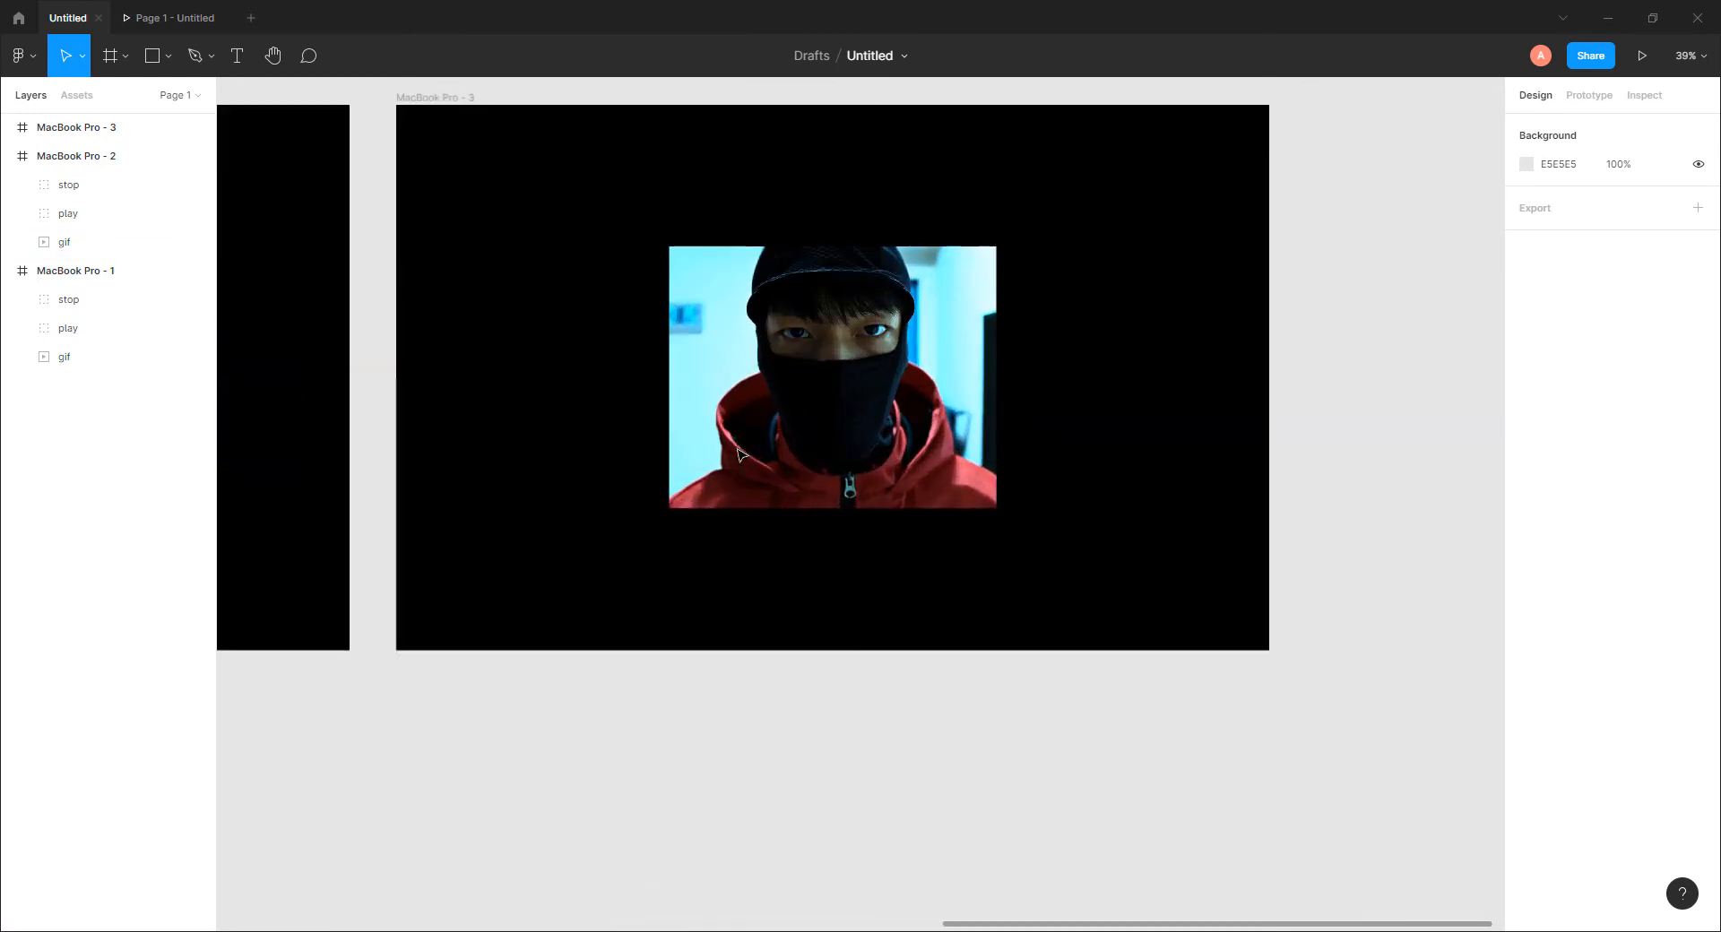
{"action": "left_click", "coordinate": [867, 408]}
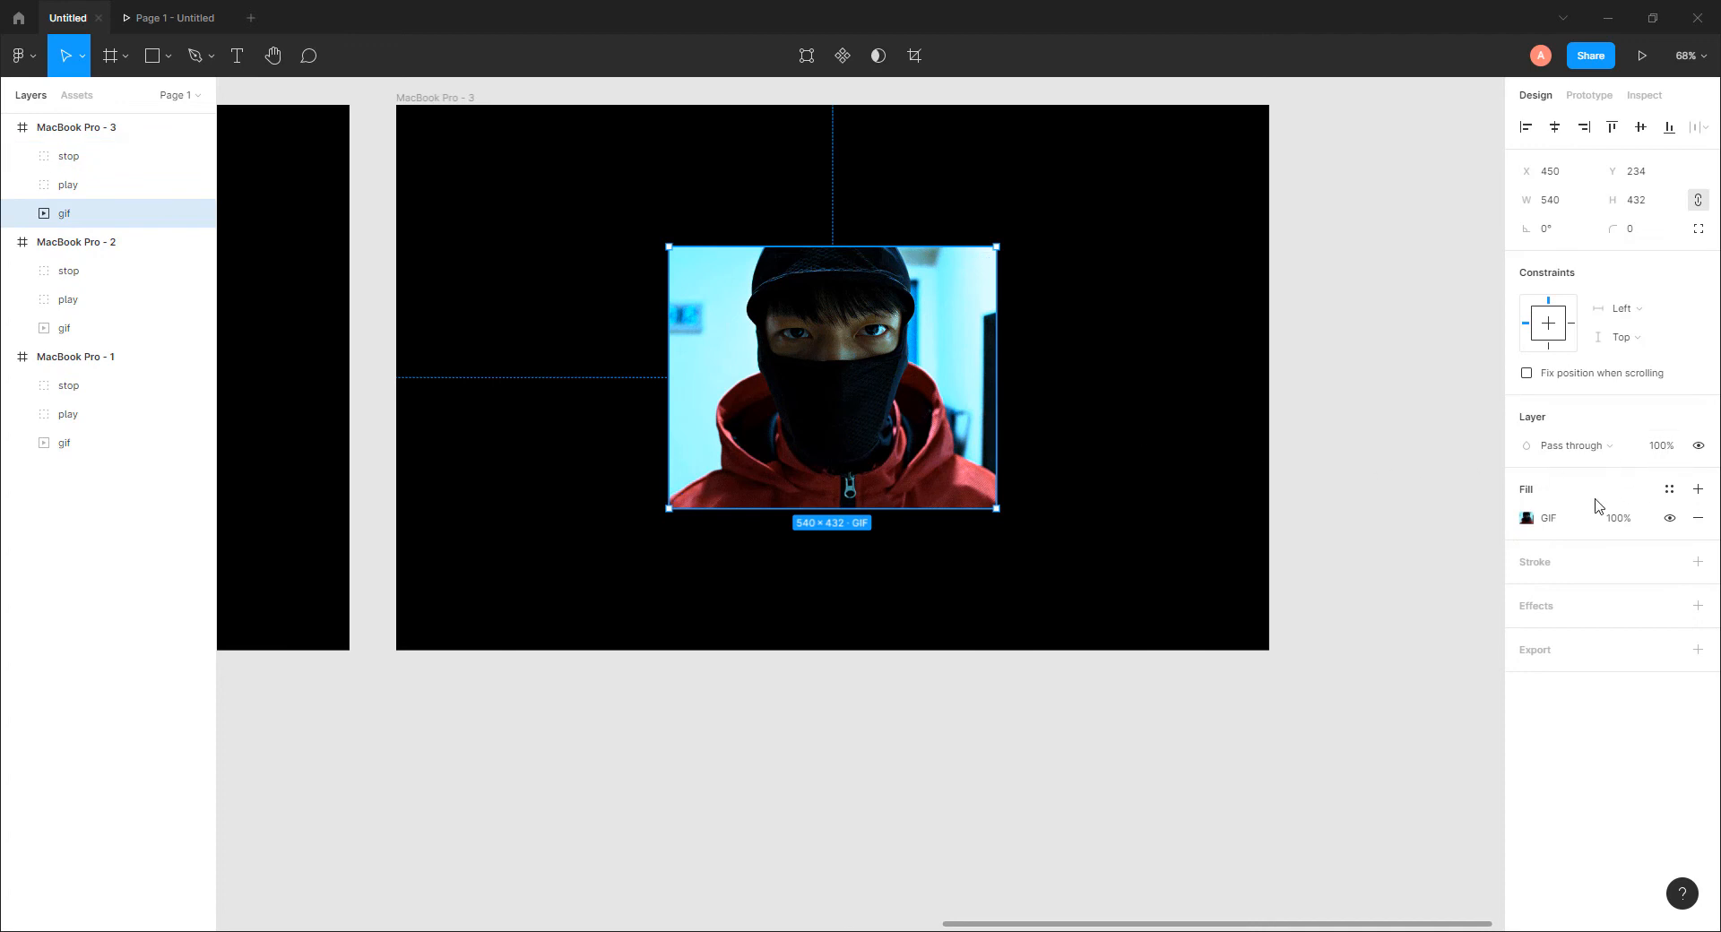
{"action": "left_click", "coordinate": [1670, 453]}
{"action": "key", "text": "Return"}
{"action": "left_click", "coordinate": [1395, 389]}
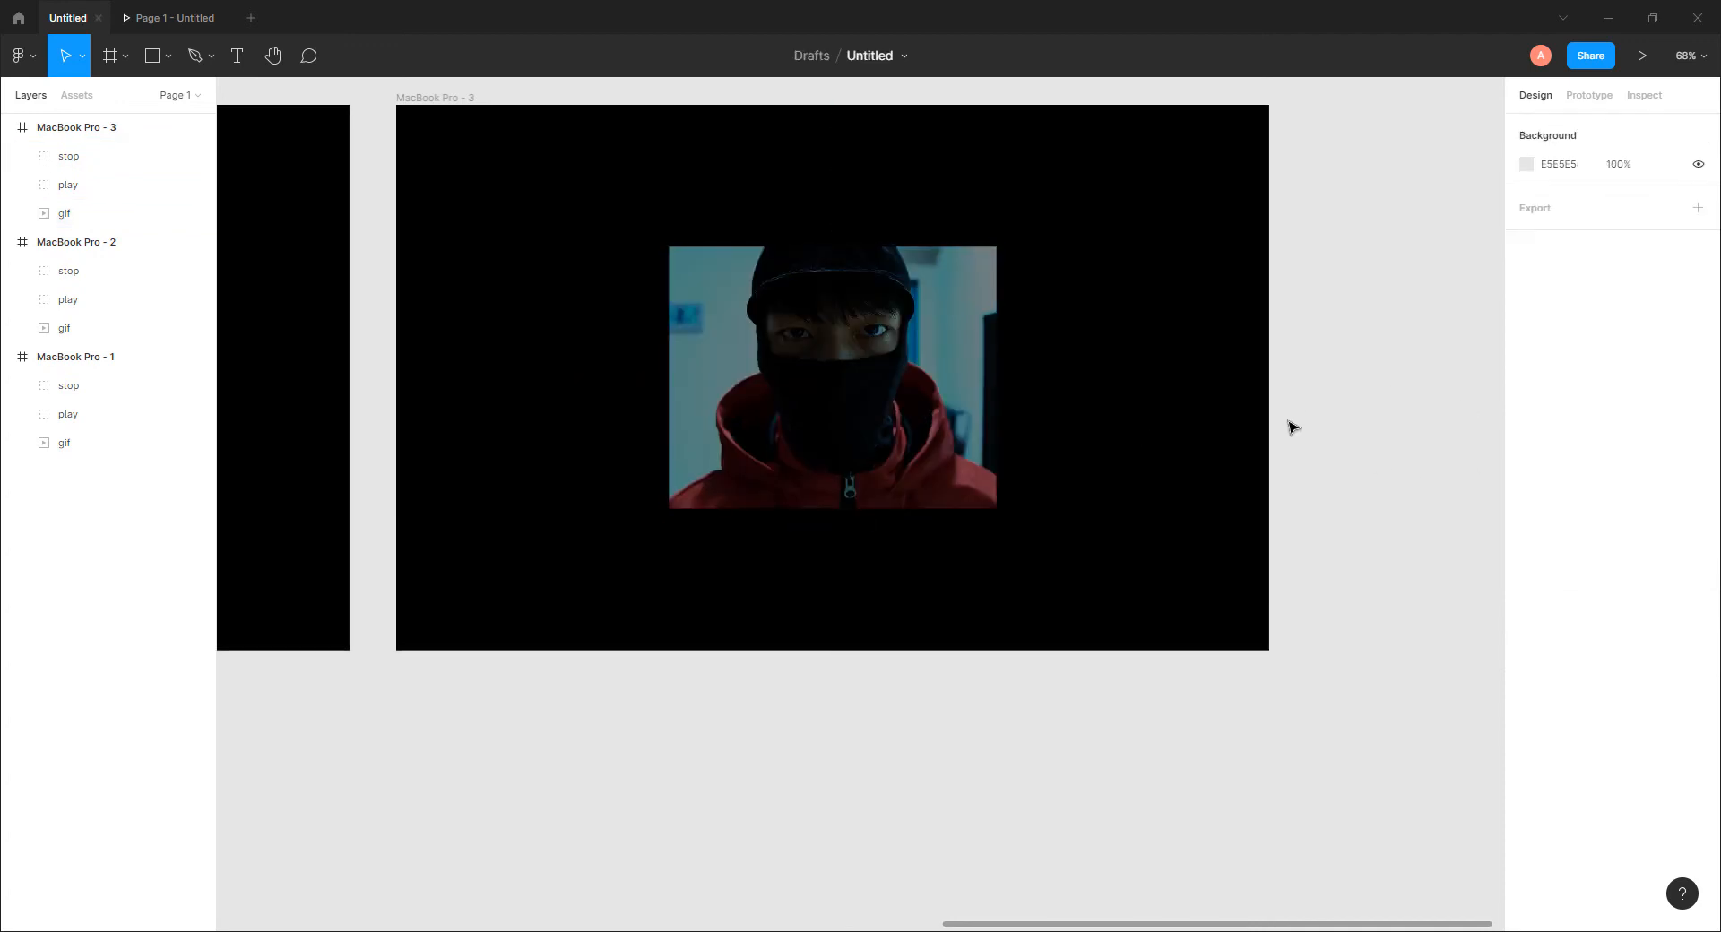
Step: Set the stop group's layer opacity to 100% in the MacBook Pro - 3 frame
{"action": "scroll", "coordinate": [880, 418], "scroll_direction": "up", "scroll_amount": 1}
{"action": "left_click", "coordinate": [966, 426]}
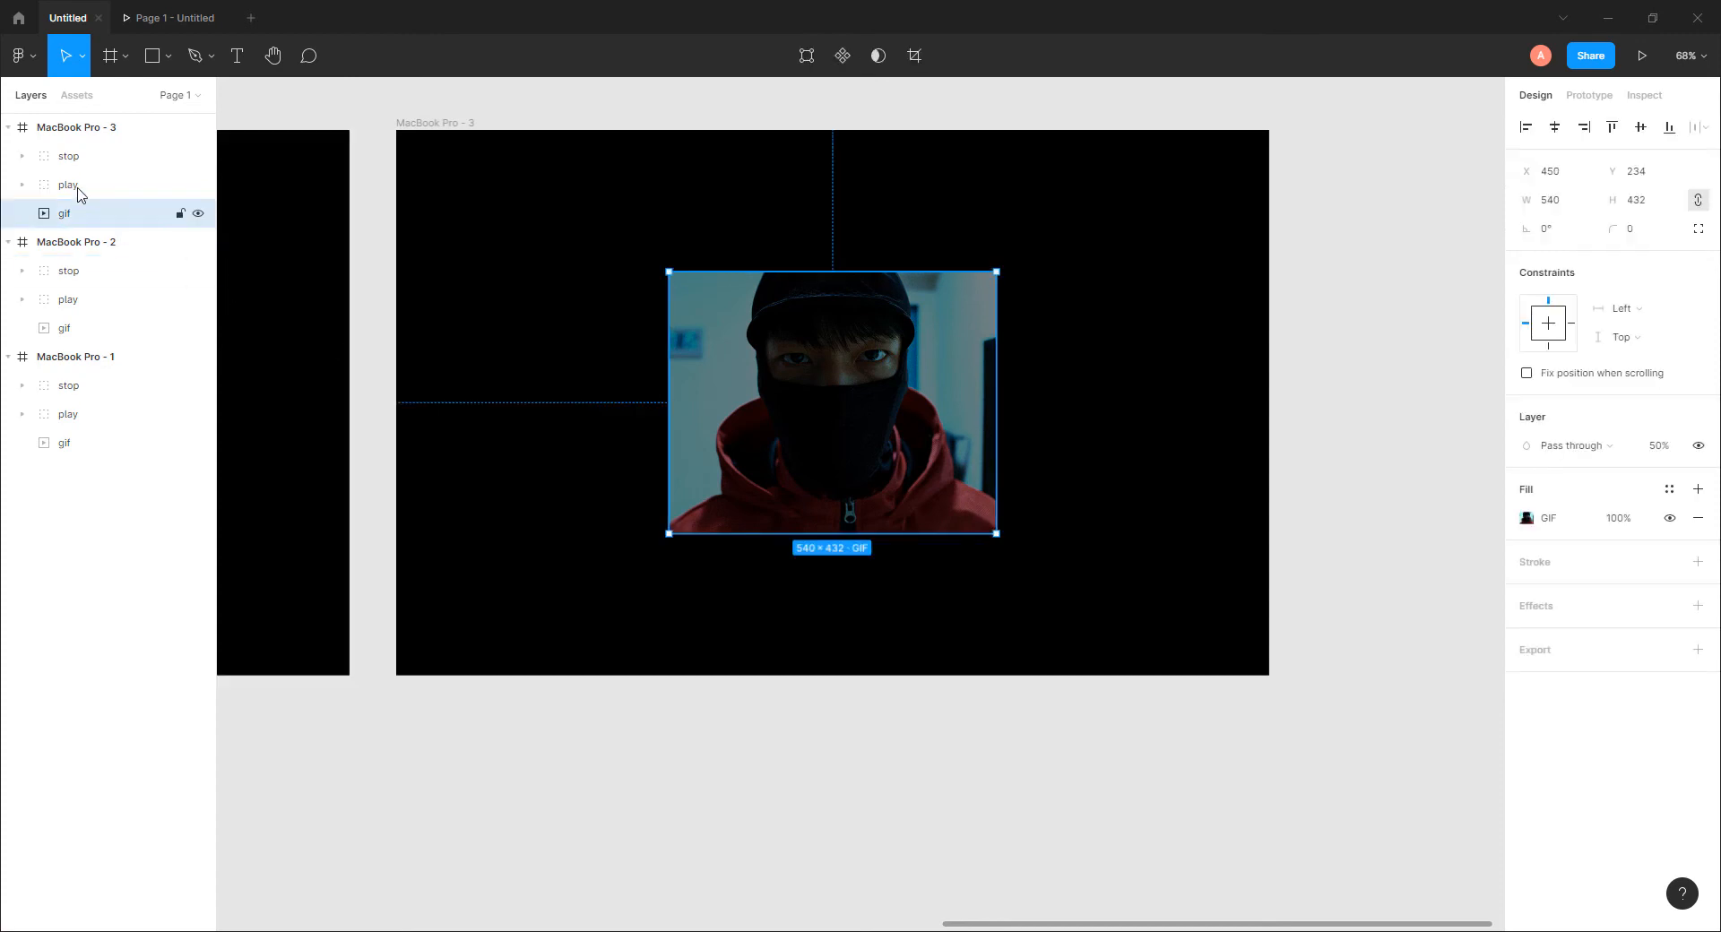
{"action": "left_click", "coordinate": [70, 159]}
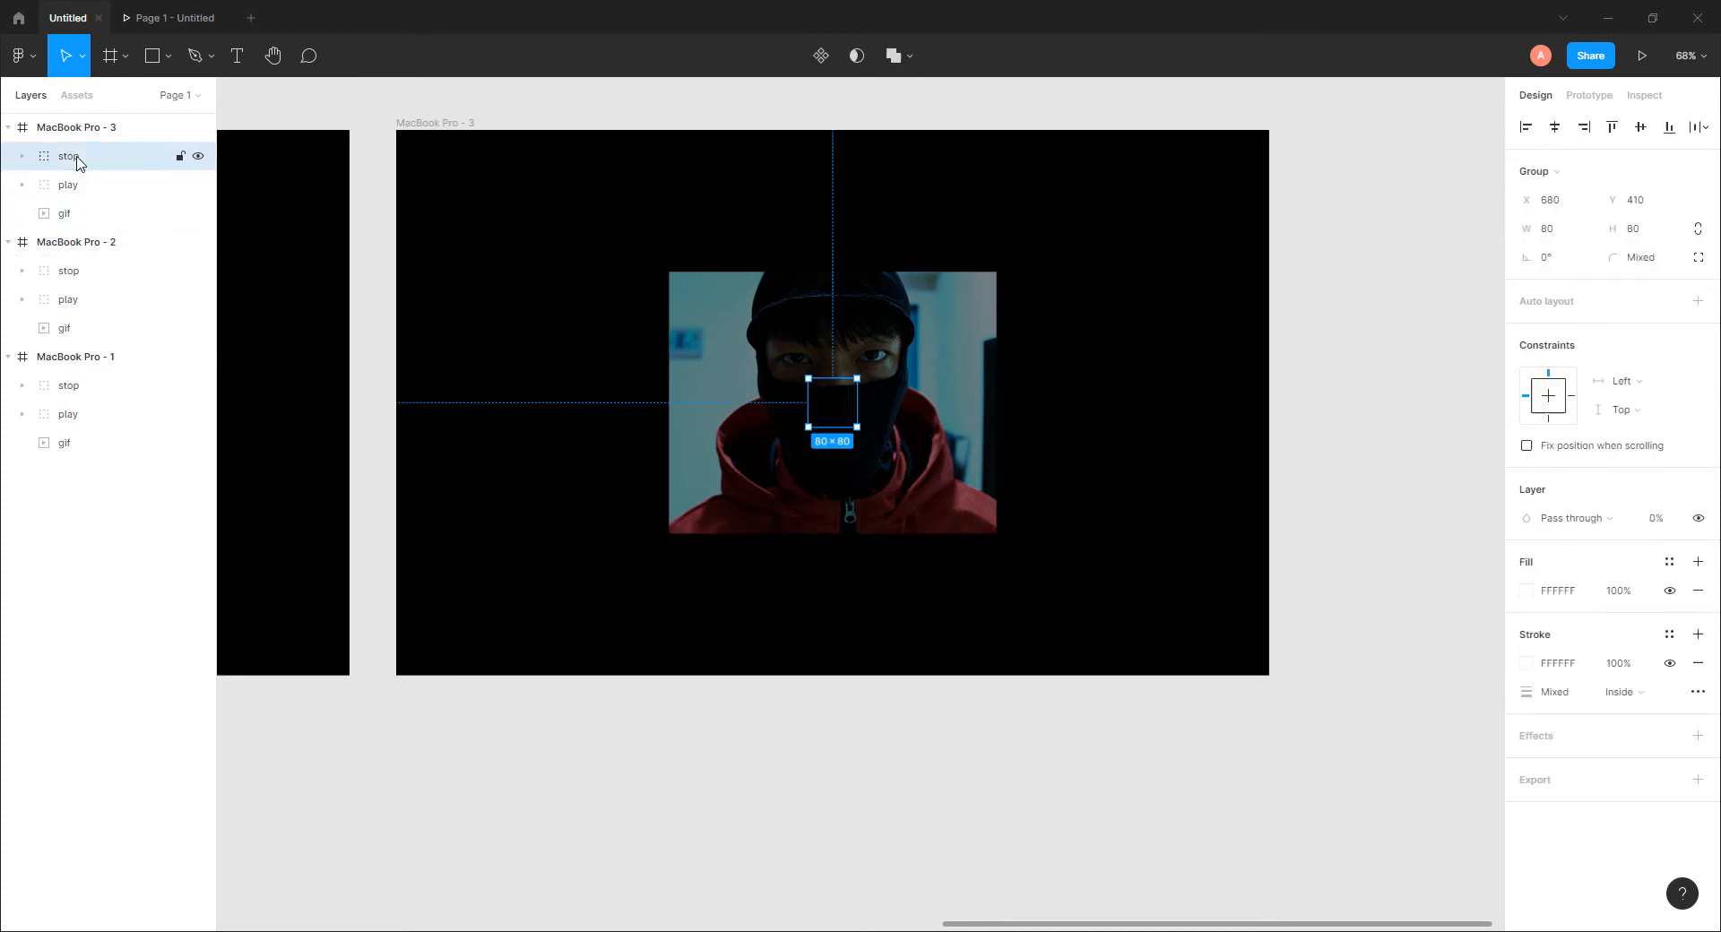
{"action": "left_click", "coordinate": [1669, 519]}
{"action": "type", "text": "100"}
{"action": "key", "text": "Return"}
{"action": "left_click", "coordinate": [1288, 484]}
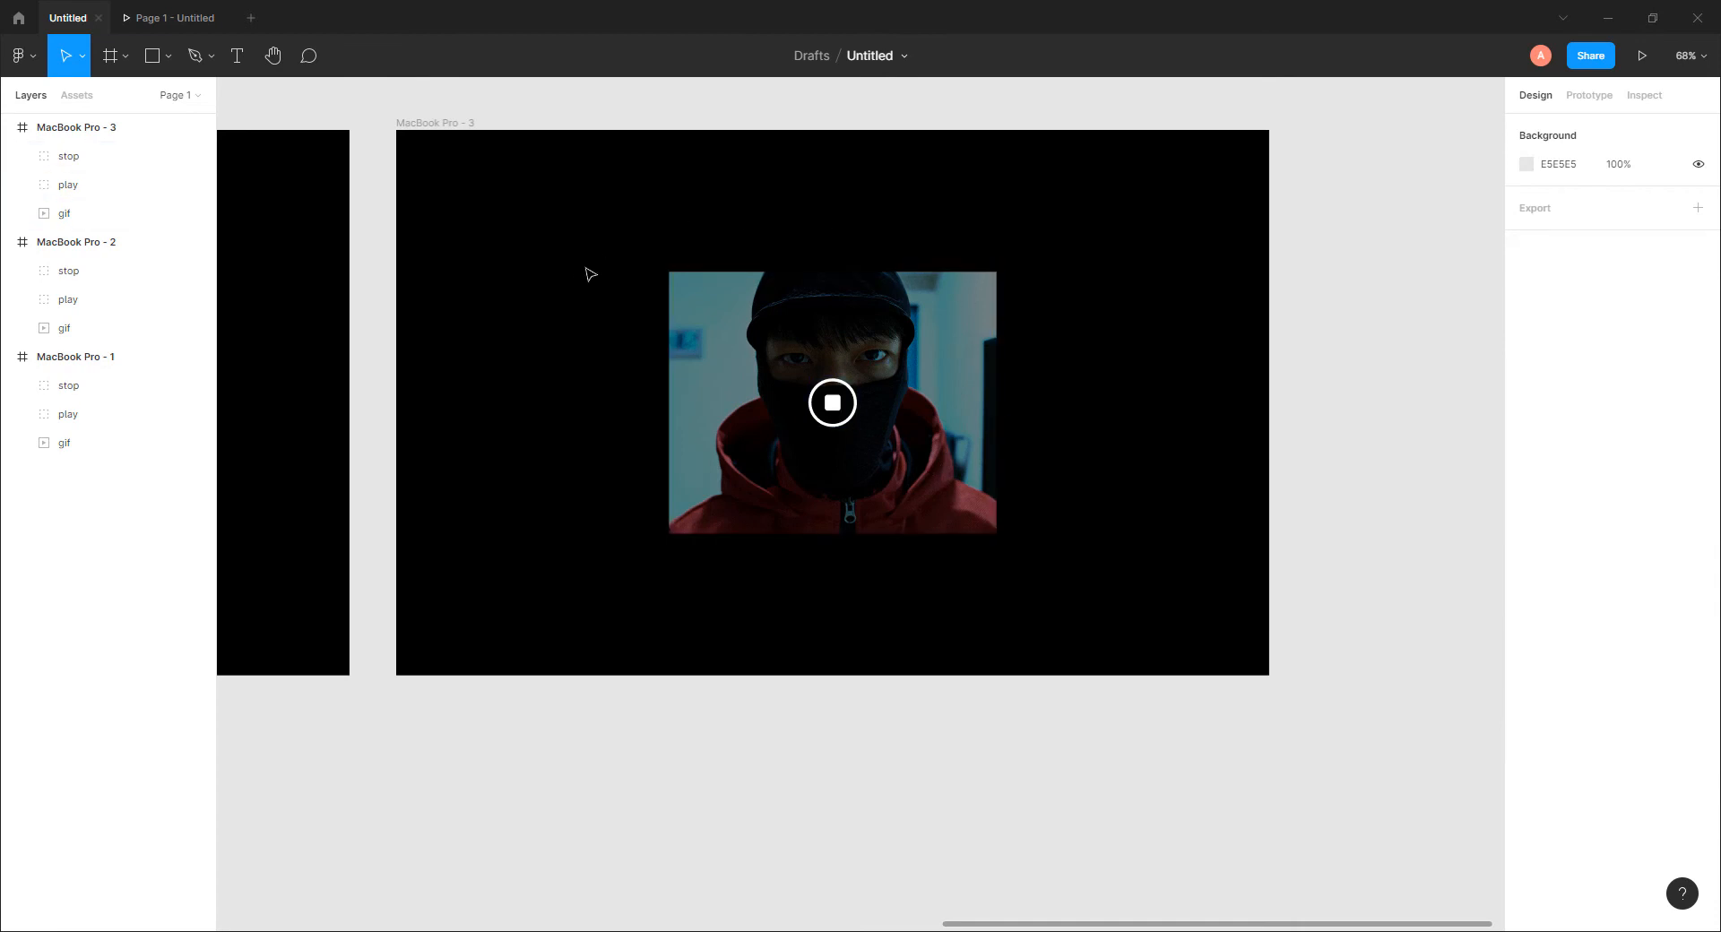
Step: Add a prototype connection from the stop group in MacBook Pro - 1 to the MacBook Pro - 2 frame
{"action": "scroll", "coordinate": [674, 448], "scroll_direction": "down", "scroll_amount": 2}
{"action": "key", "text": "shift+1"}
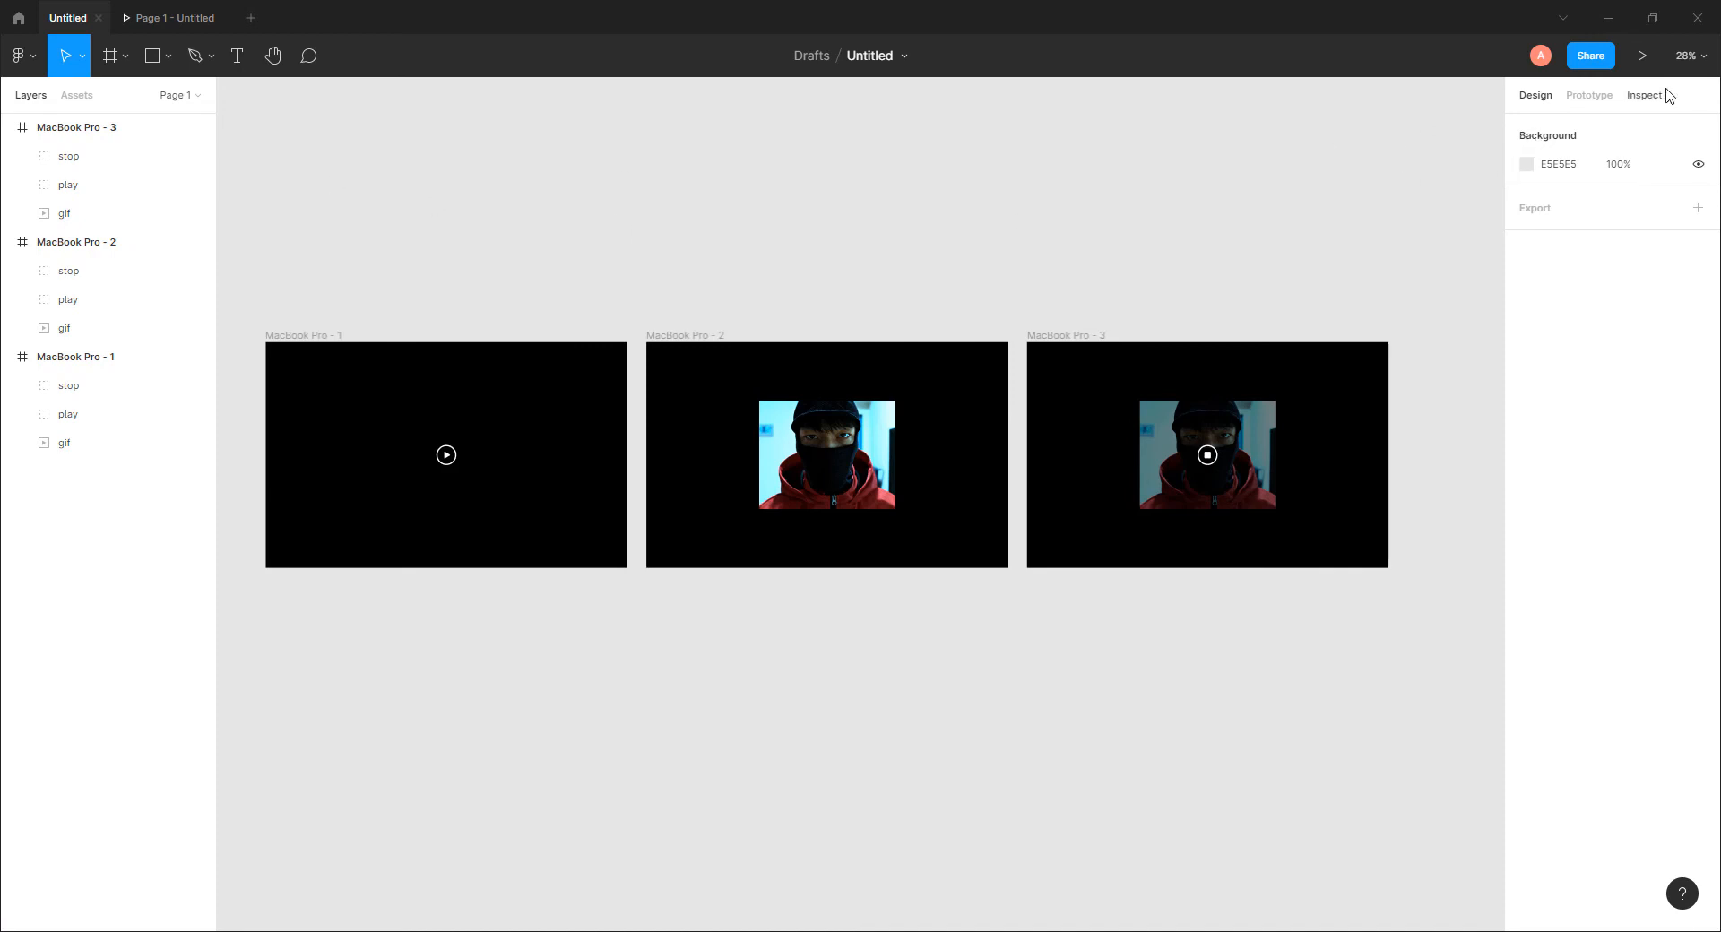
{"action": "left_click", "coordinate": [1589, 97]}
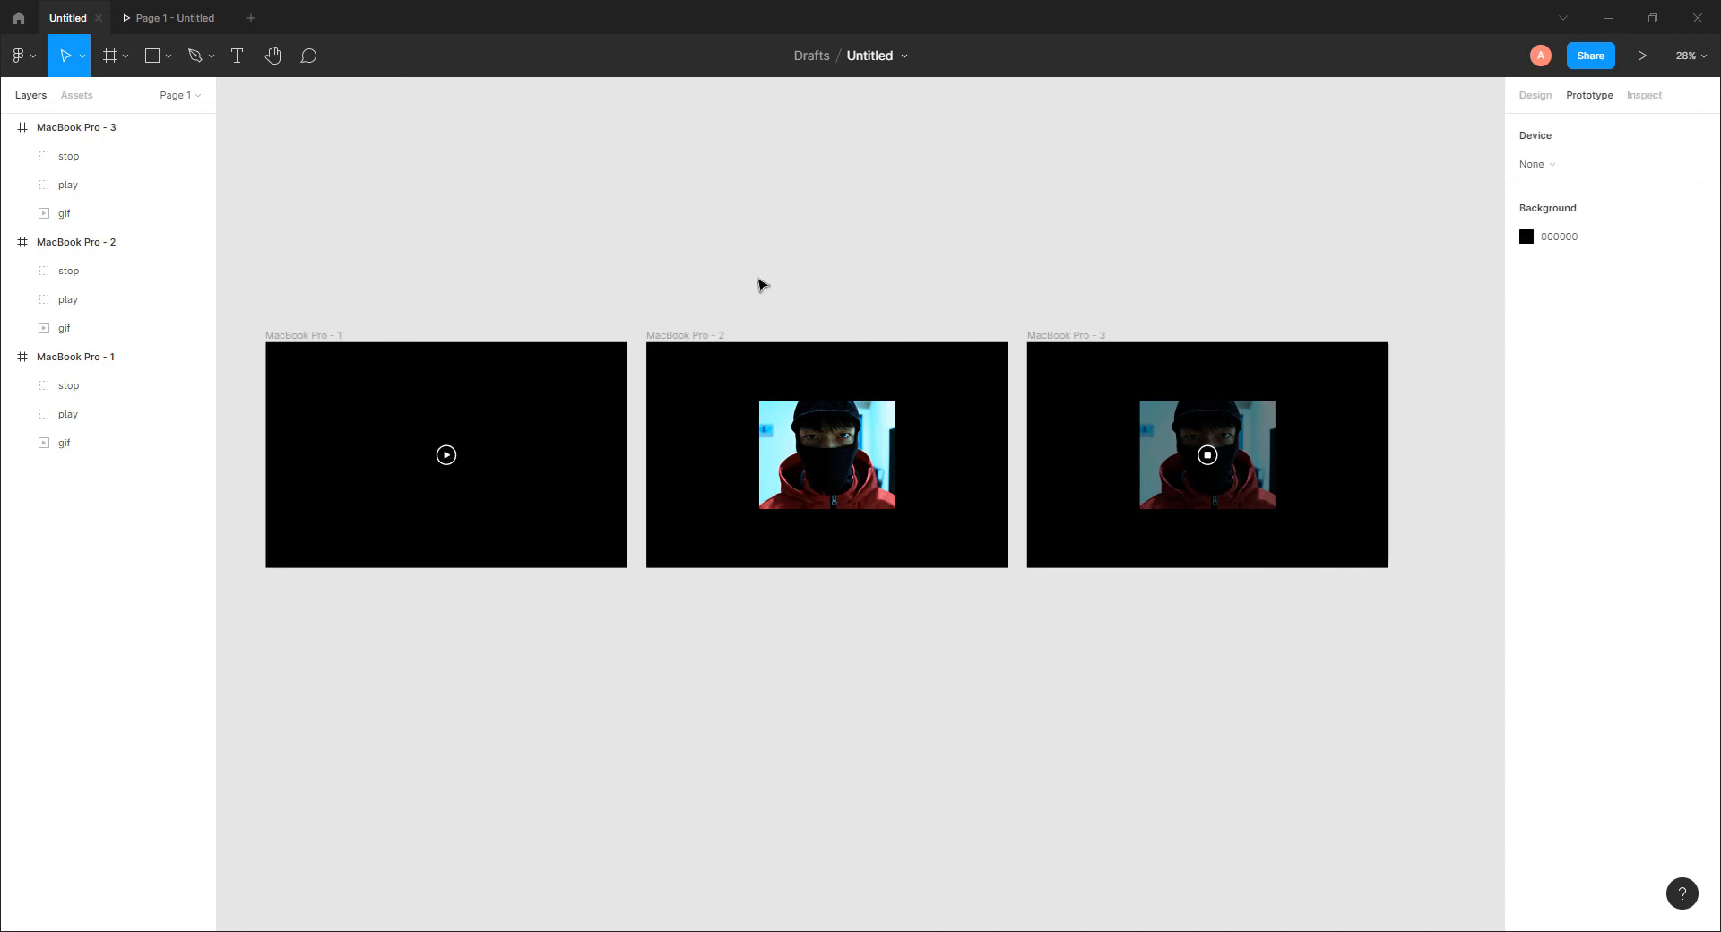
{"action": "left_click", "coordinate": [446, 457]}
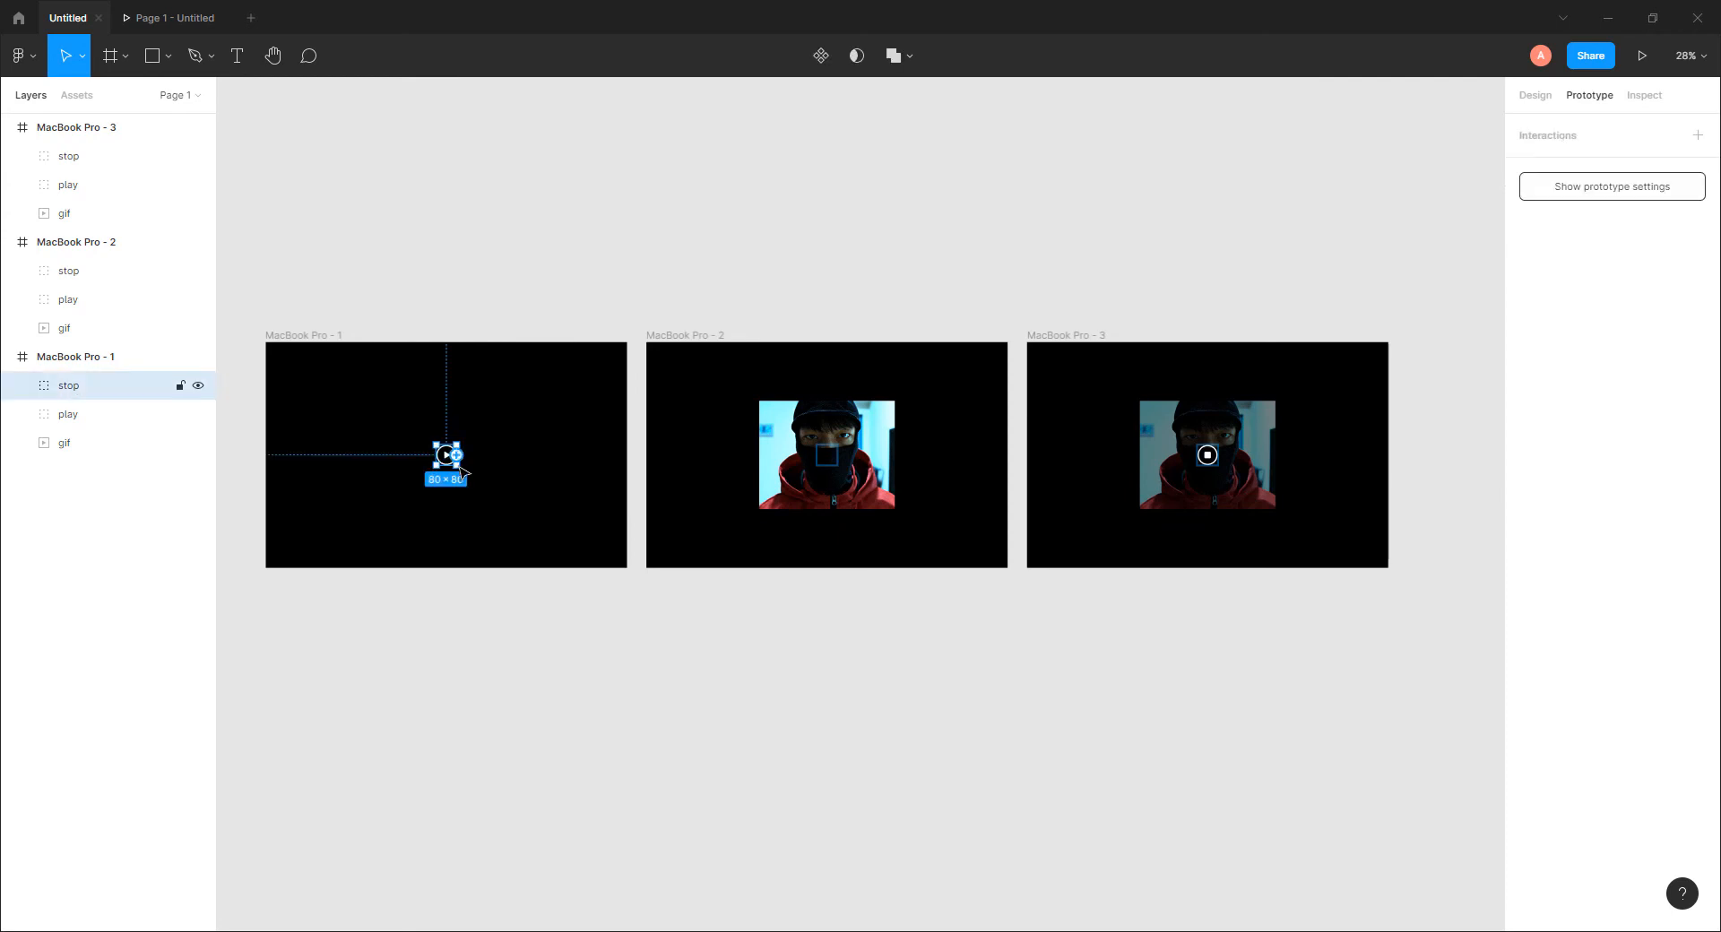
{"action": "left_click_drag", "start_coordinate": [456, 455], "coordinate": [679, 490]}
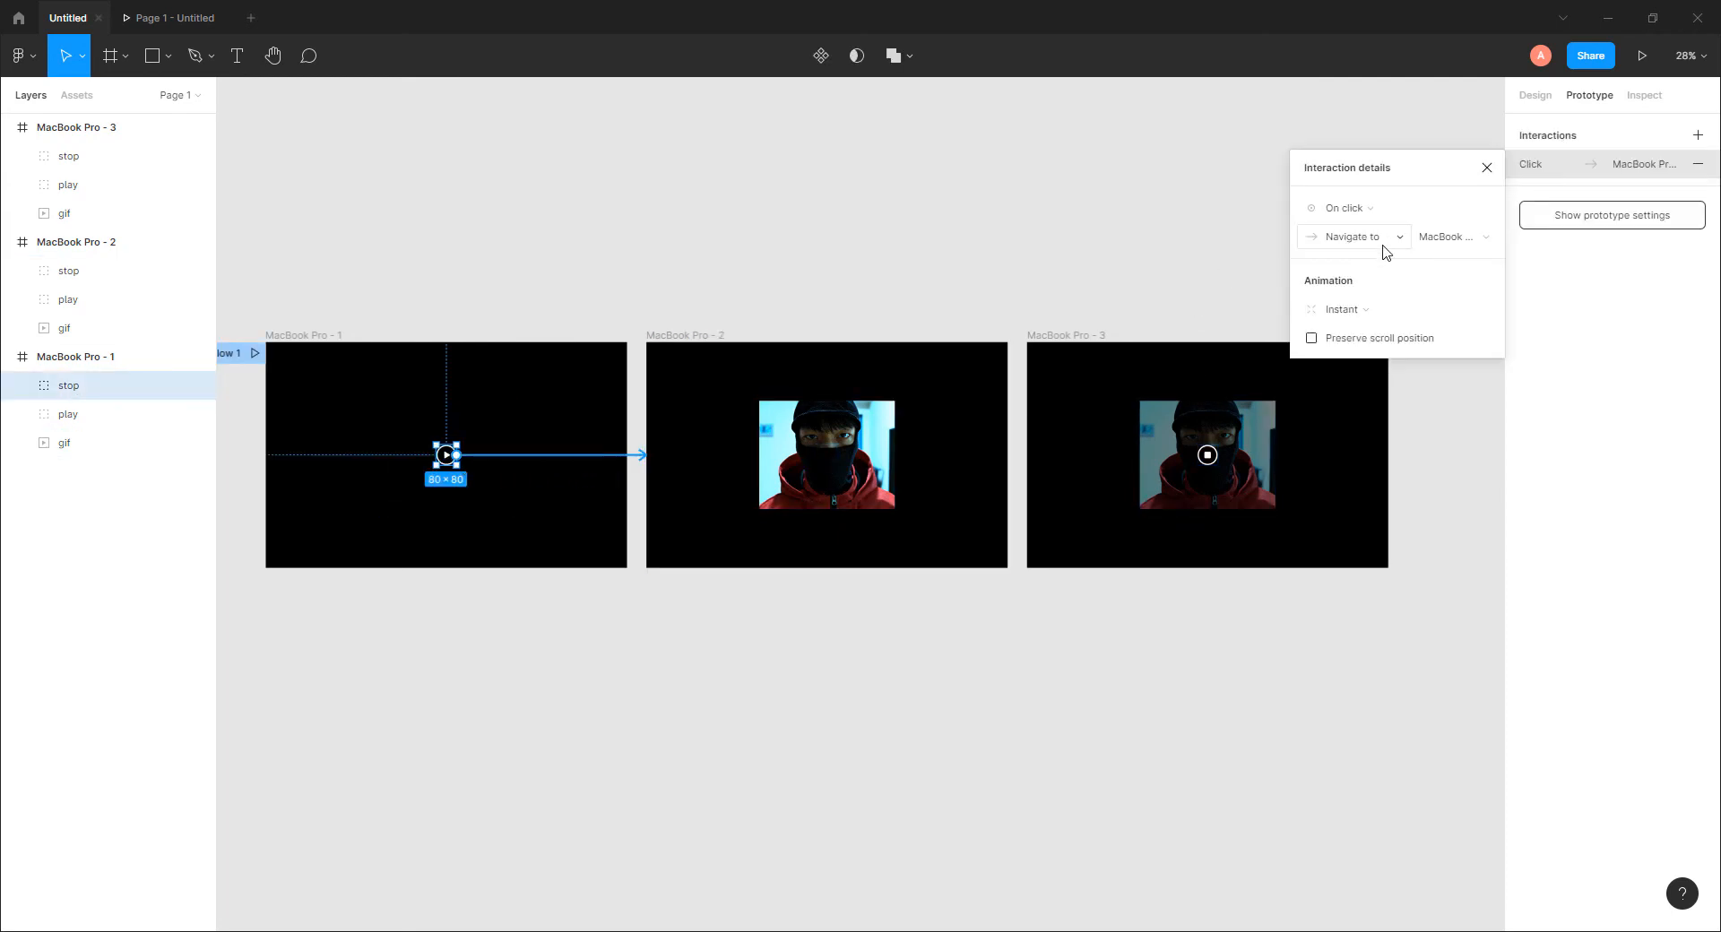
Step: Set the connection's animation to Smart animate with Ease in and out over 400 ms
{"action": "left_click", "coordinate": [1343, 310]}
{"action": "left_click", "coordinate": [1358, 349]}
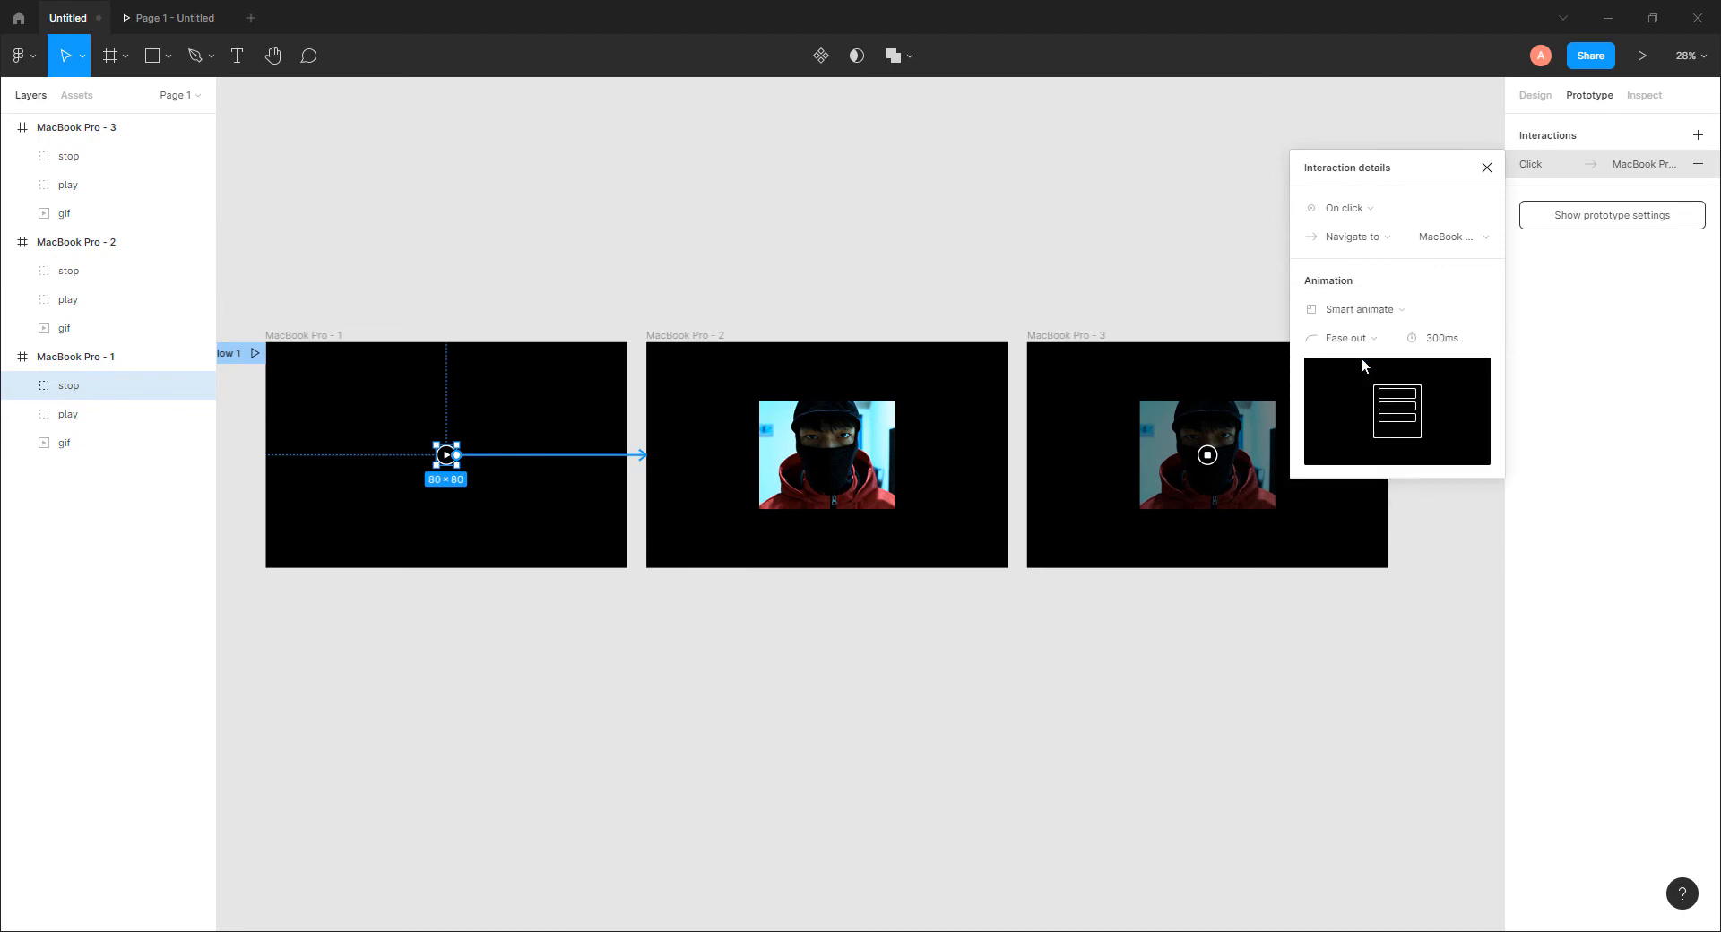
{"action": "left_click", "coordinate": [1358, 349]}
{"action": "left_click", "coordinate": [1360, 359]}
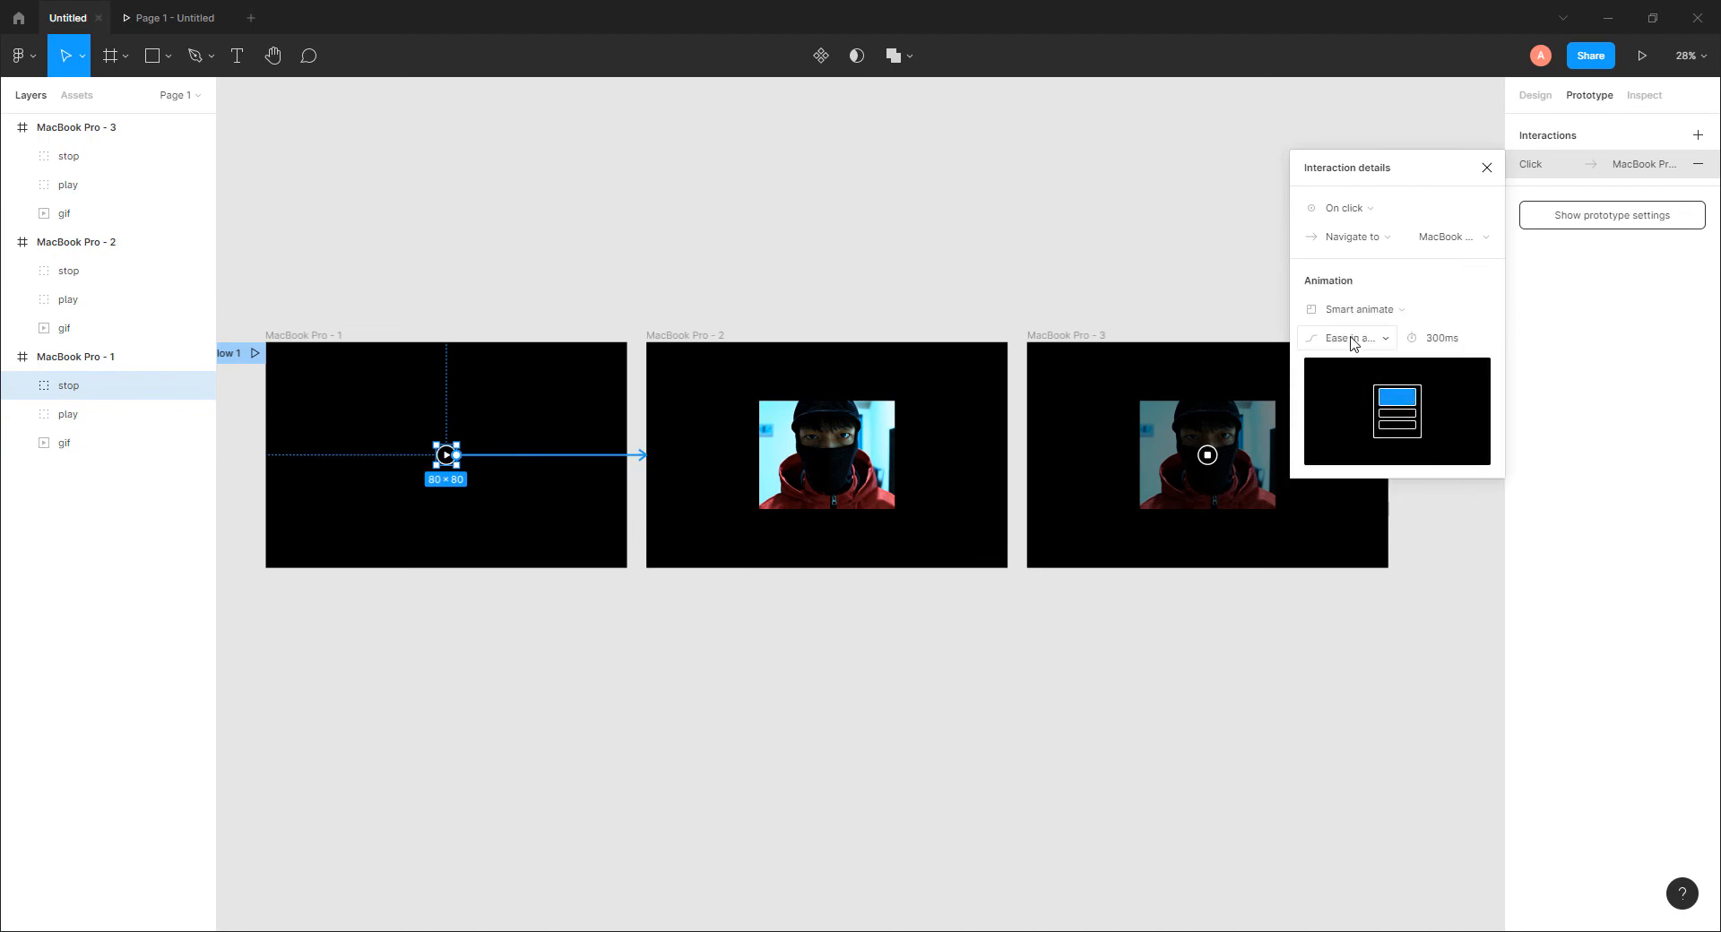
{"action": "left_click", "coordinate": [1466, 339]}
{"action": "key", "text": "Return"}
{"action": "left_click", "coordinate": [1449, 342]}
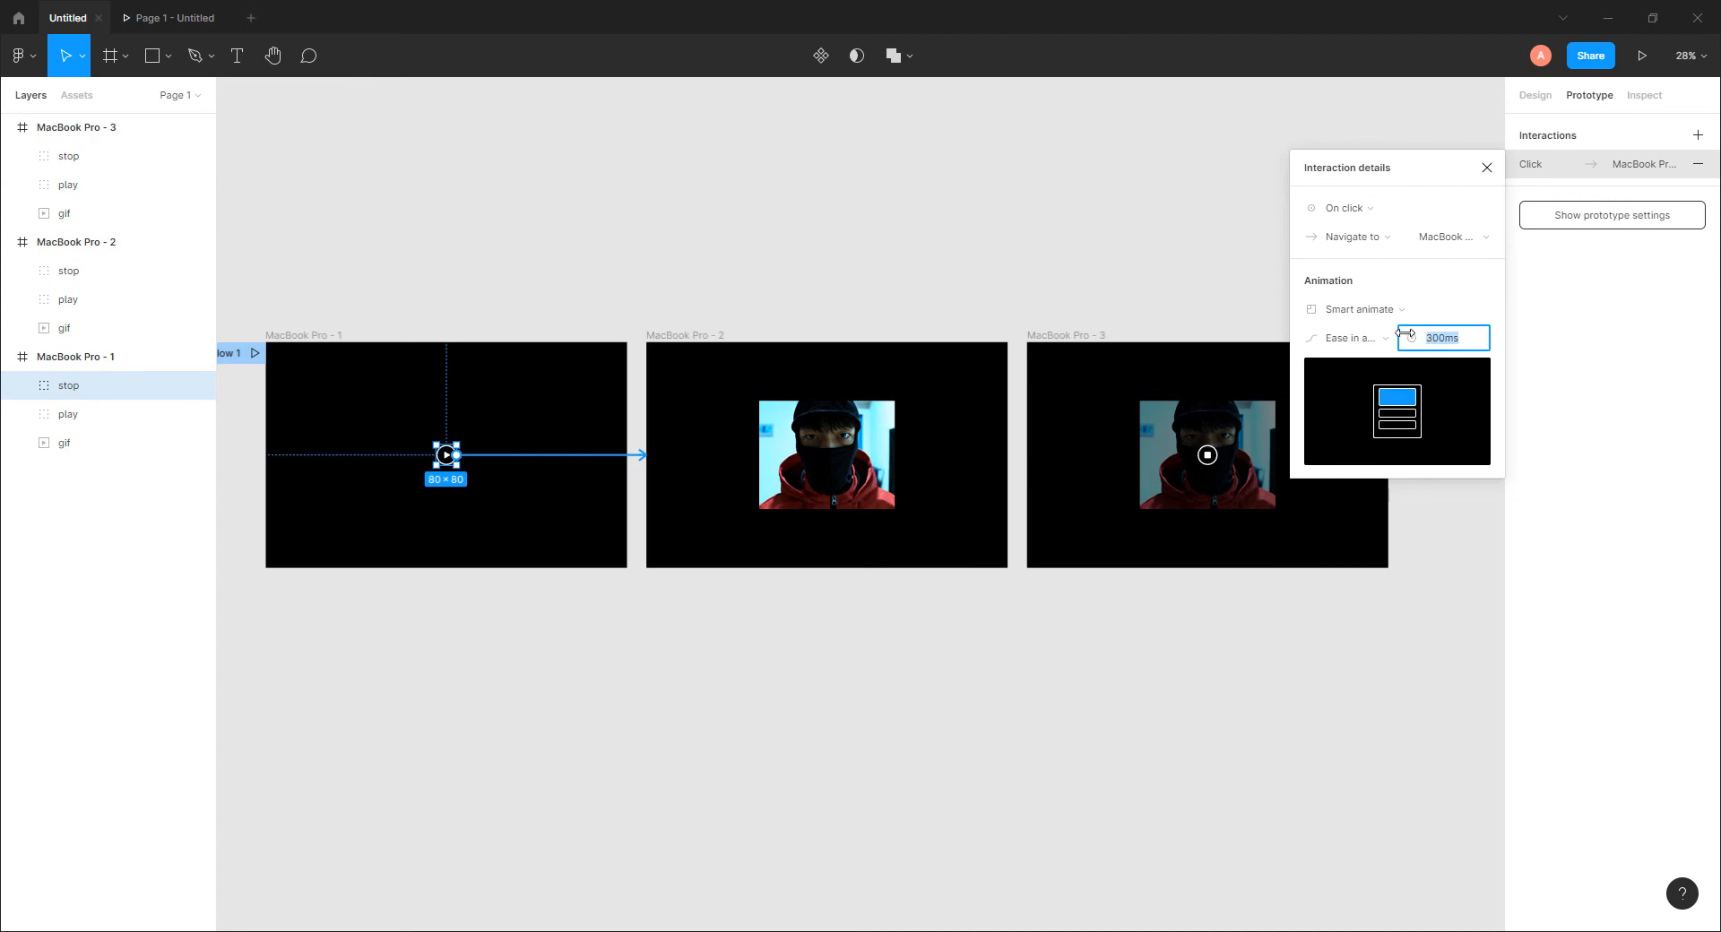
{"action": "type", "text": "400"}
{"action": "key", "text": "Return"}
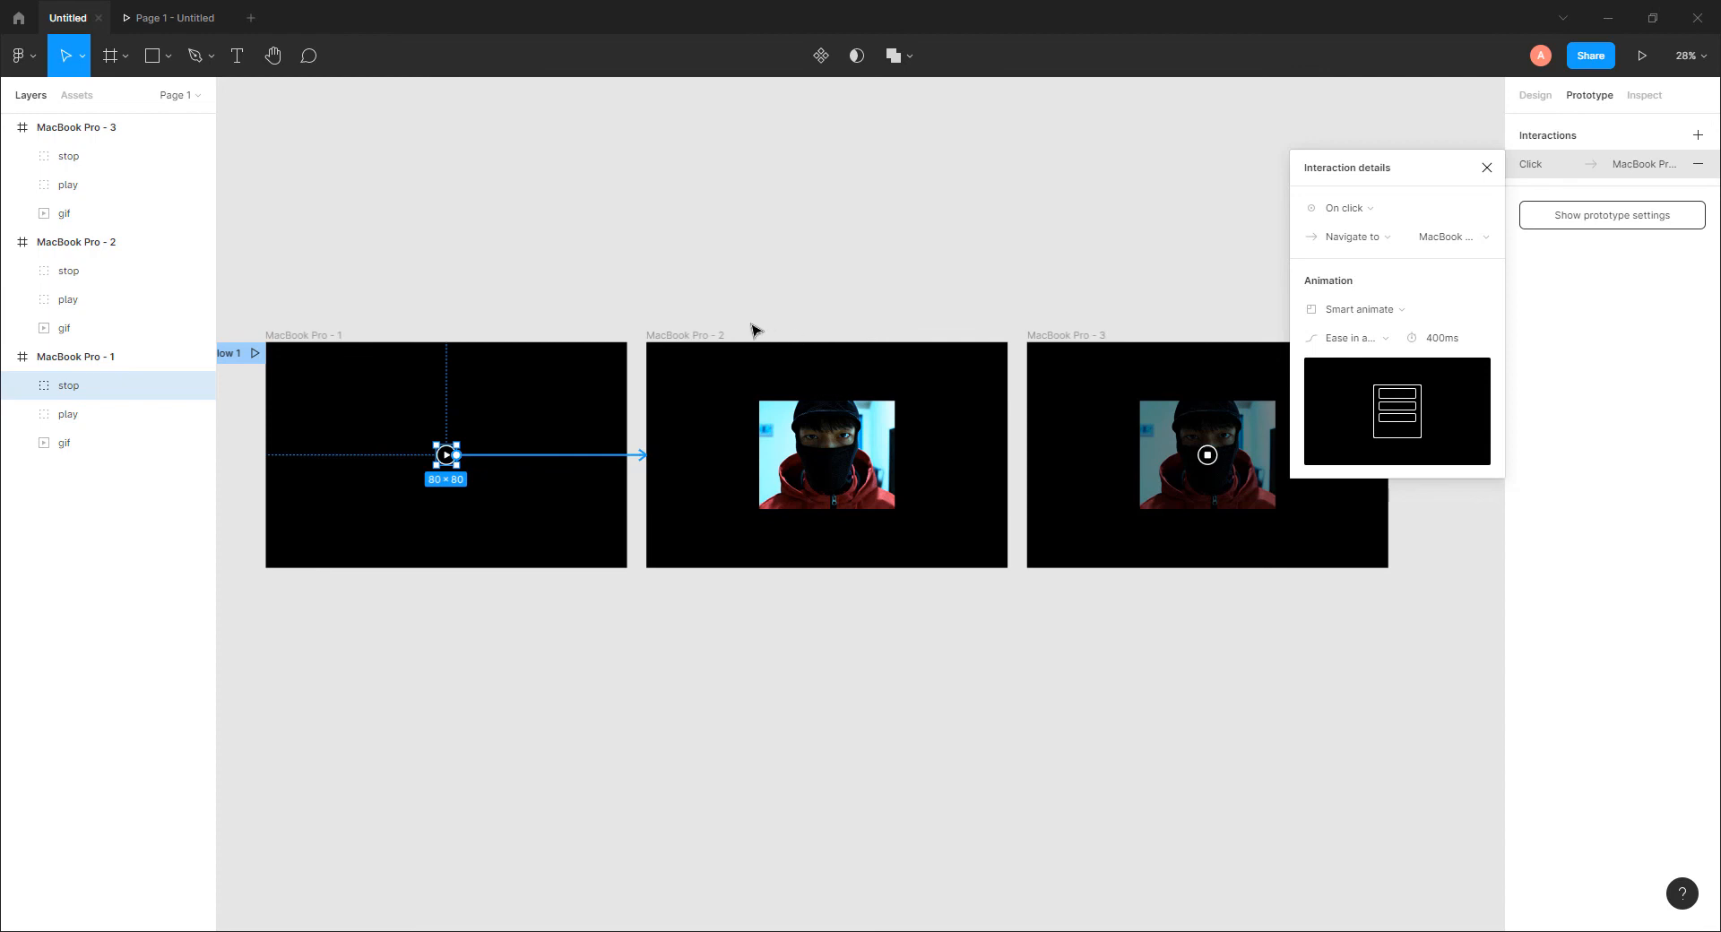
{"action": "left_click", "coordinate": [867, 305]}
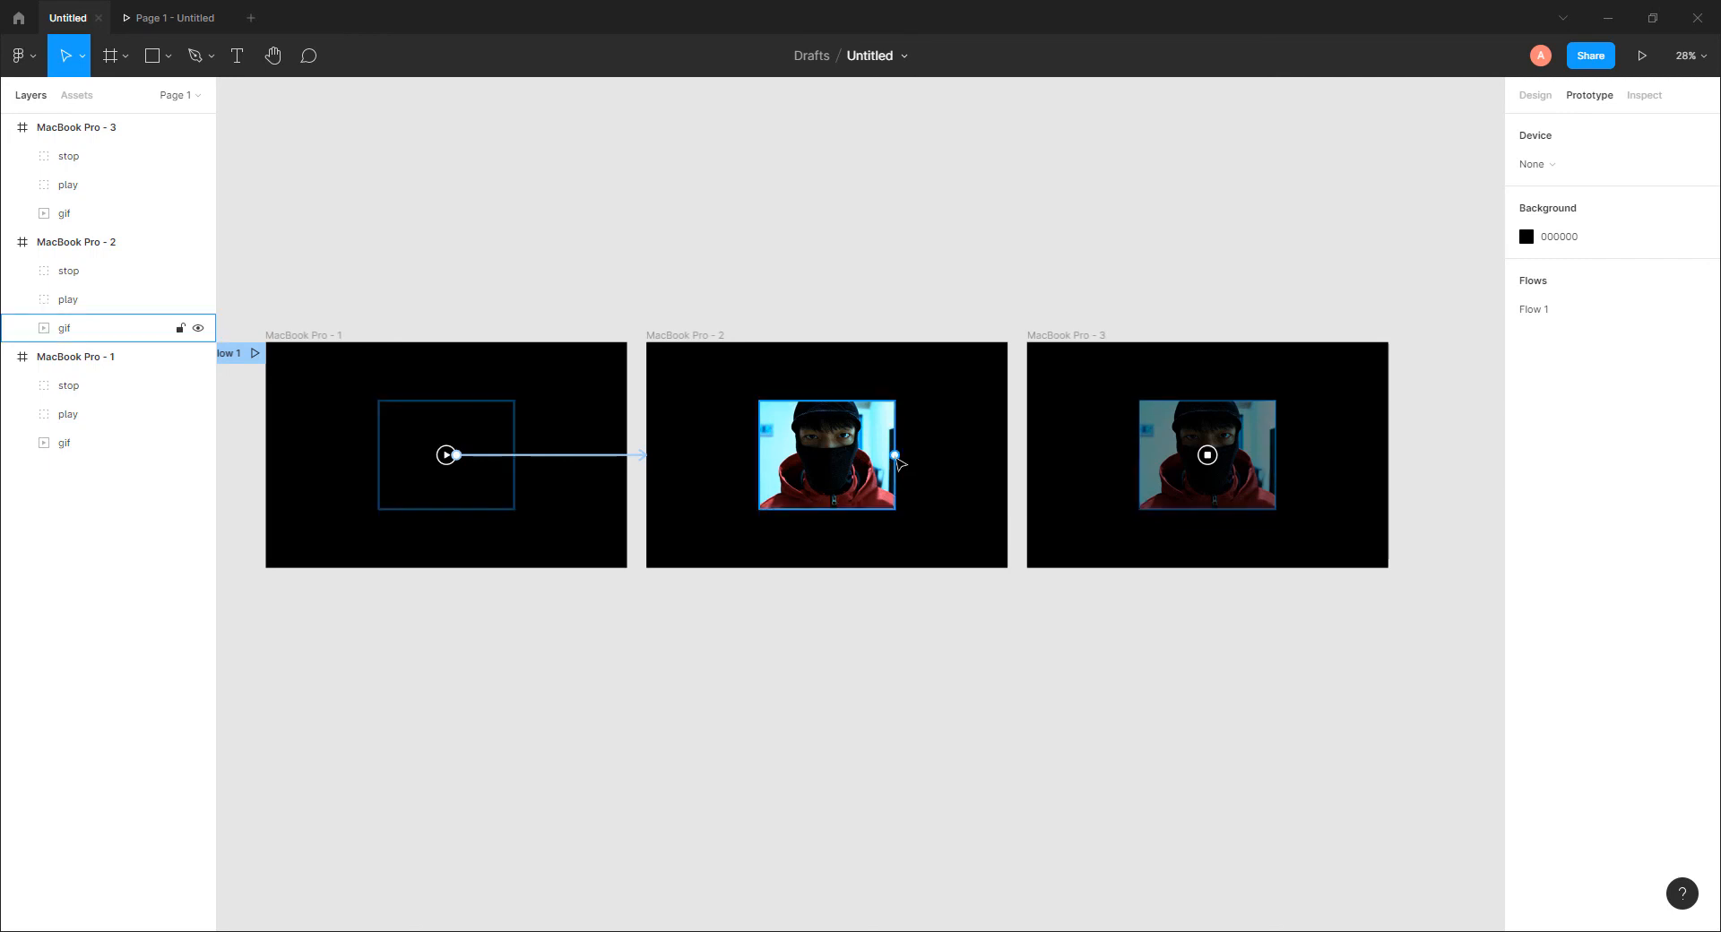
Step: Connect the gif layer in MacBook Pro - 2 to MacBook Pro - 3, triggered While hovering
{"action": "left_click", "coordinate": [899, 460]}
{"action": "left_click_drag", "start_coordinate": [931, 485], "coordinate": [1189, 484]}
{"action": "left_click", "coordinate": [1349, 208]}
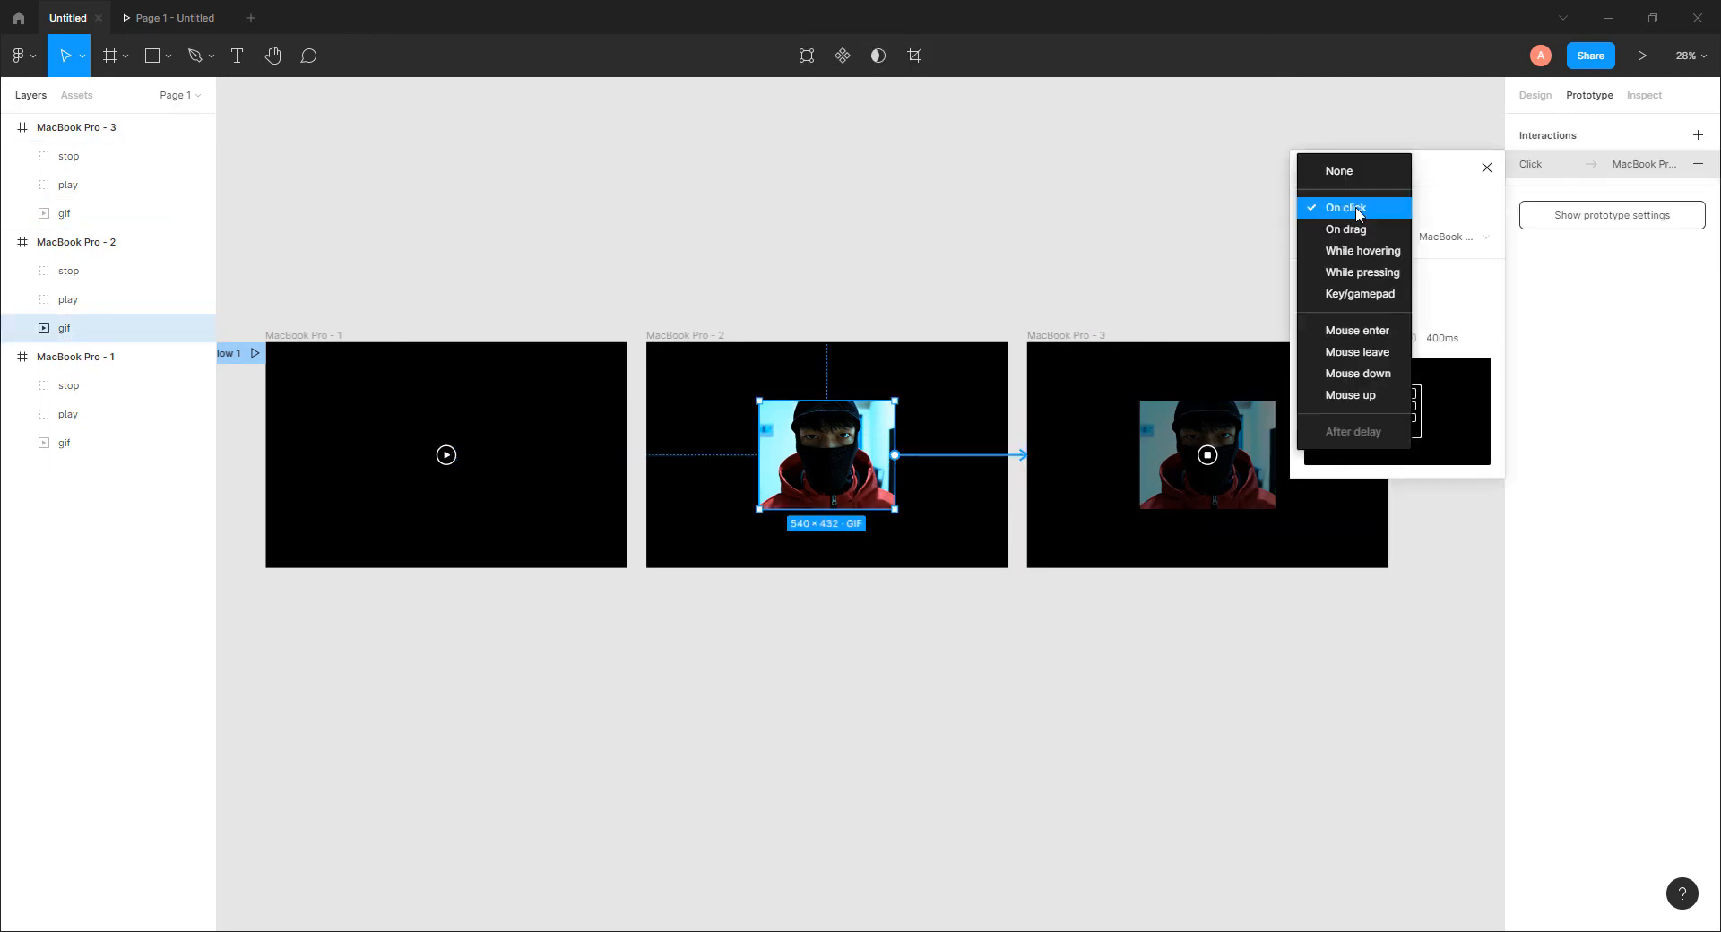
{"action": "left_click", "coordinate": [1355, 256]}
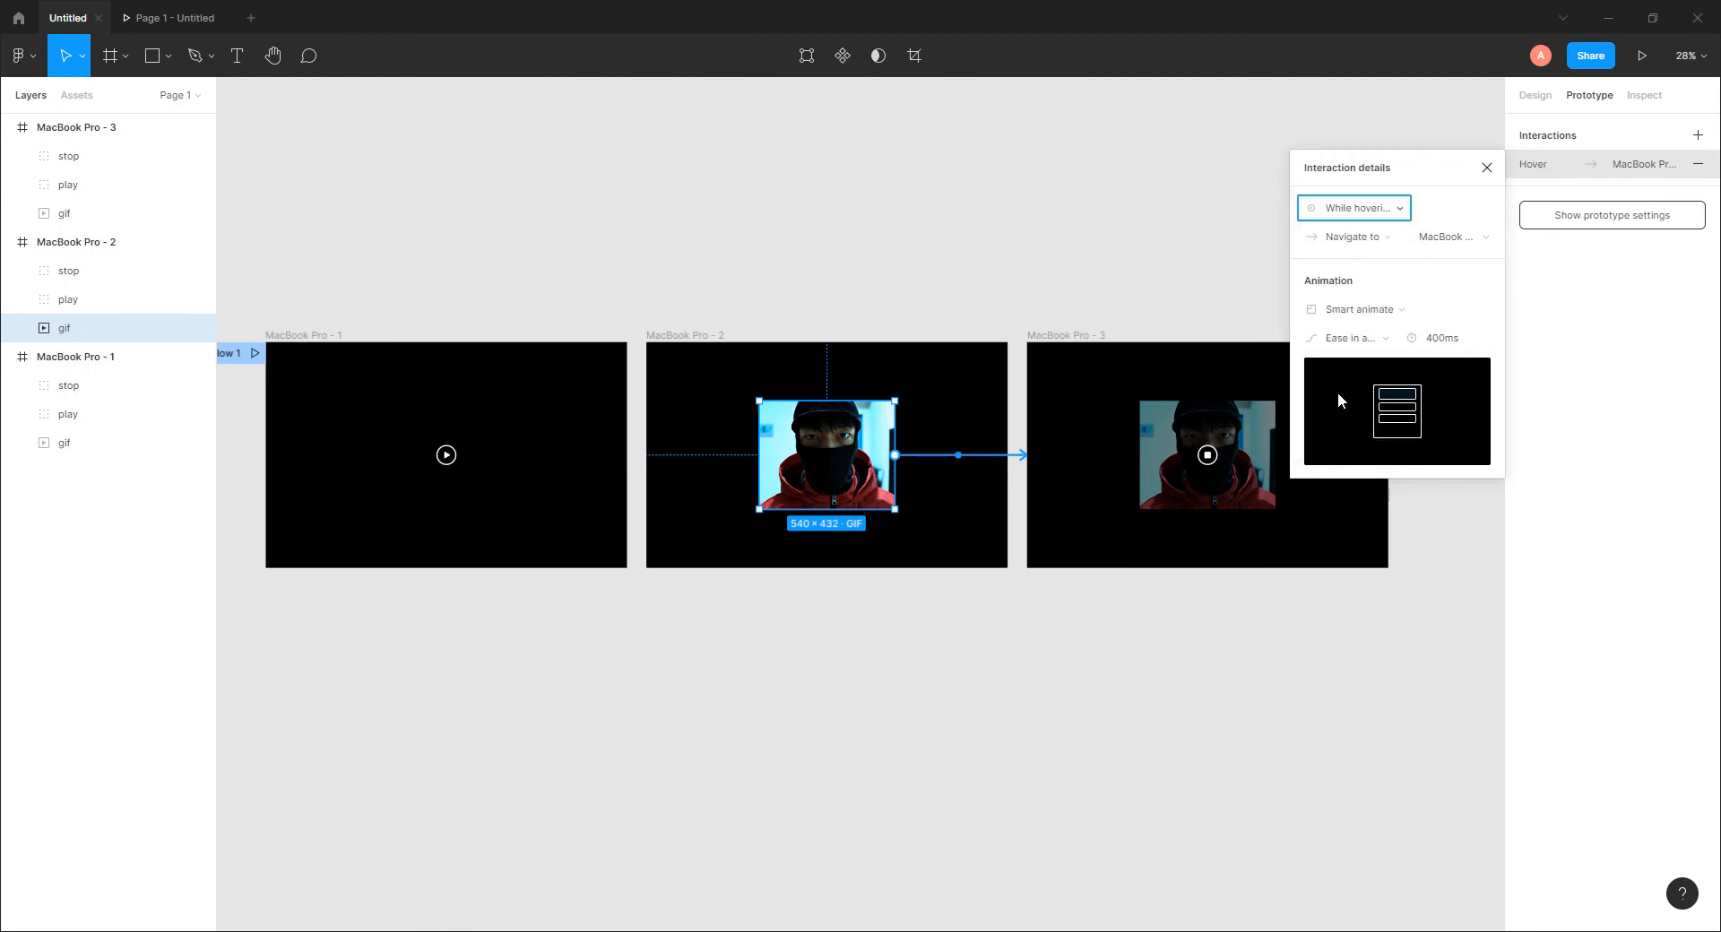
Step: Connect the stop group in MacBook Pro - 3 back to the MacBook Pro - 1 frame, triggered on click
{"action": "left_click", "coordinate": [1208, 457]}
{"action": "left_click_drag", "start_coordinate": [1218, 456], "coordinate": [516, 415]}
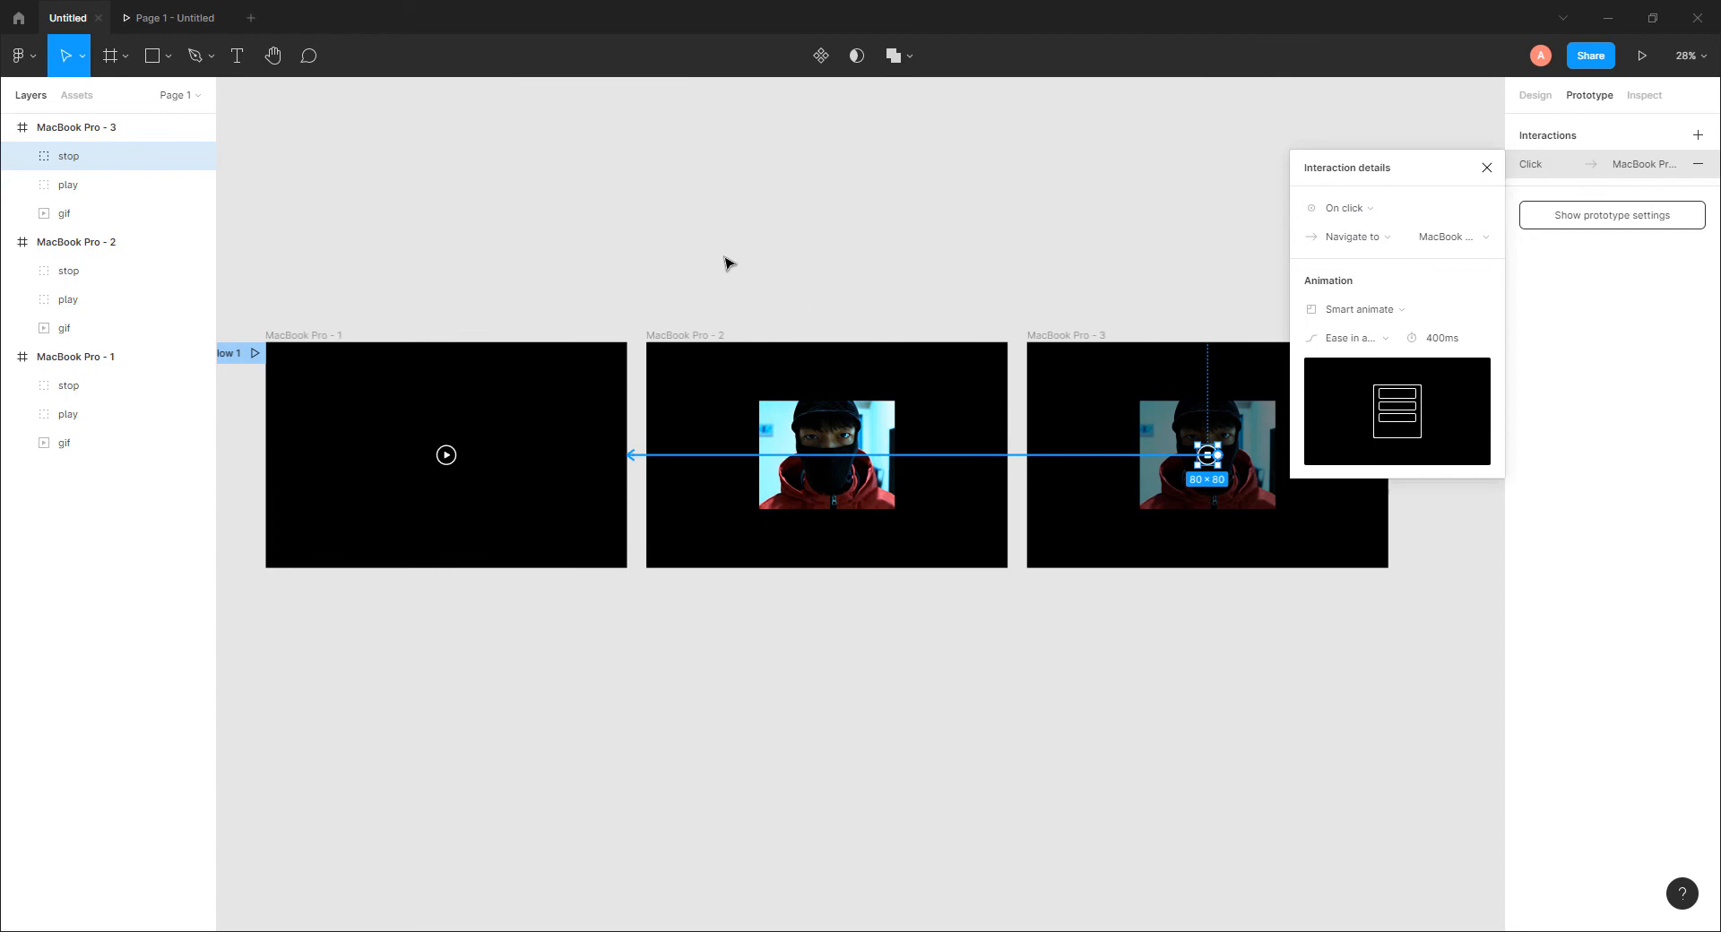
{"action": "left_click", "coordinate": [493, 207]}
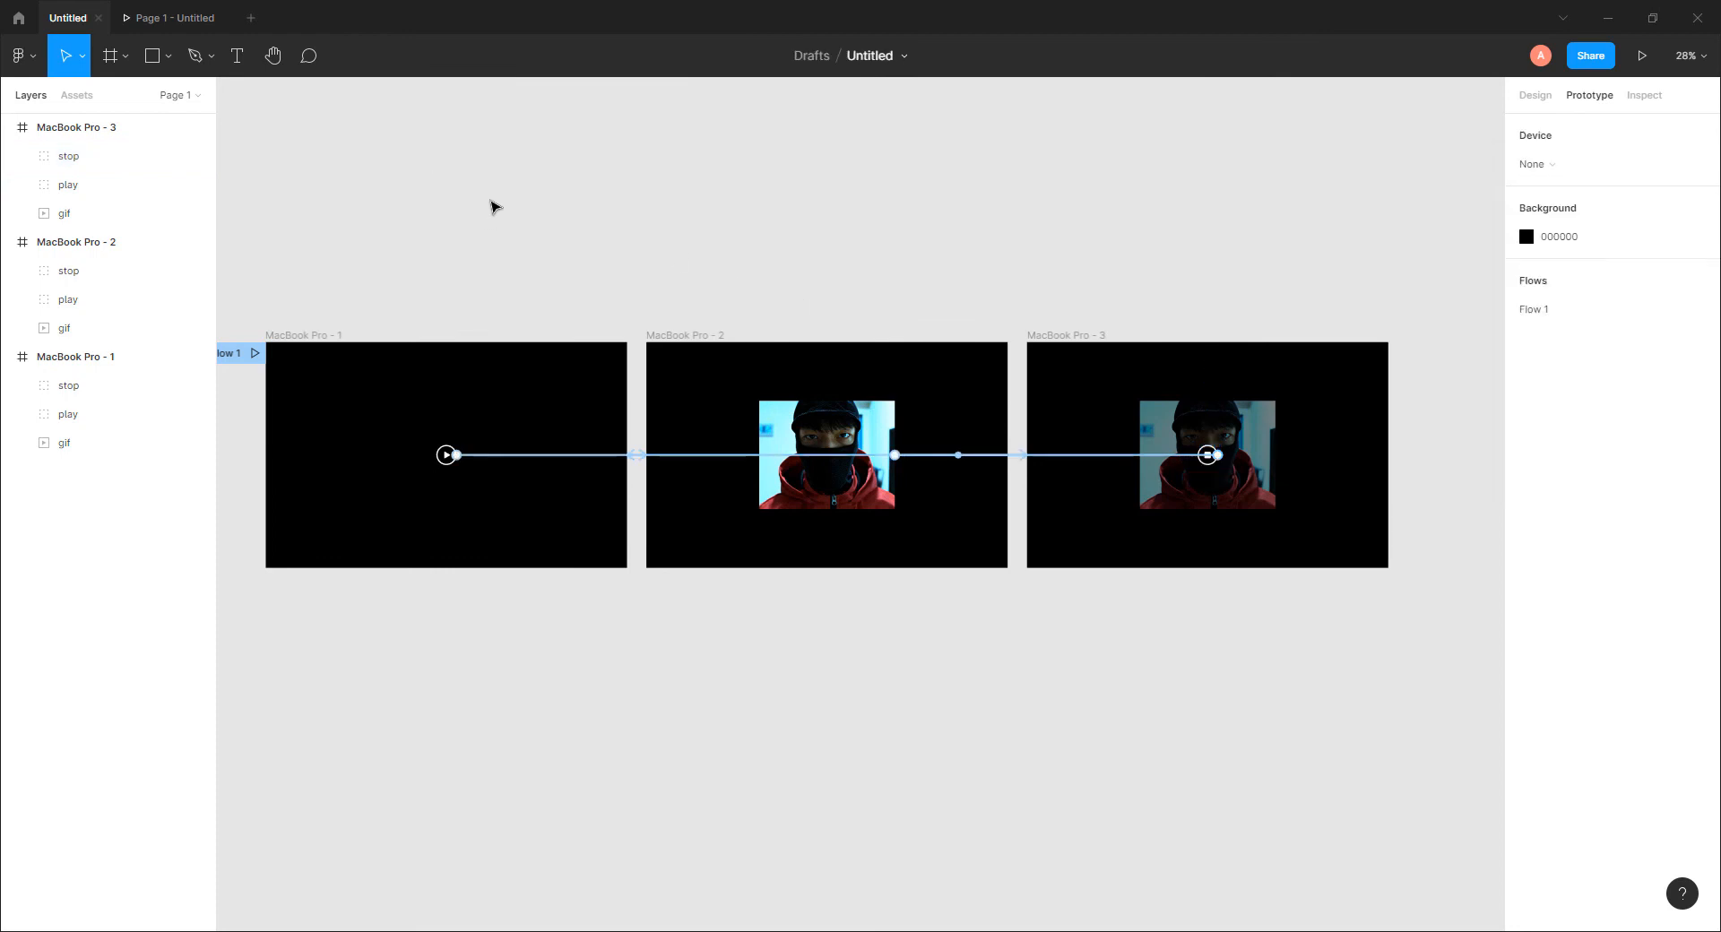
Step: Test the prototype in the presentation view by playing the GIF, stopping it with the stop button and playing it again
{"action": "left_click", "coordinate": [189, 27]}
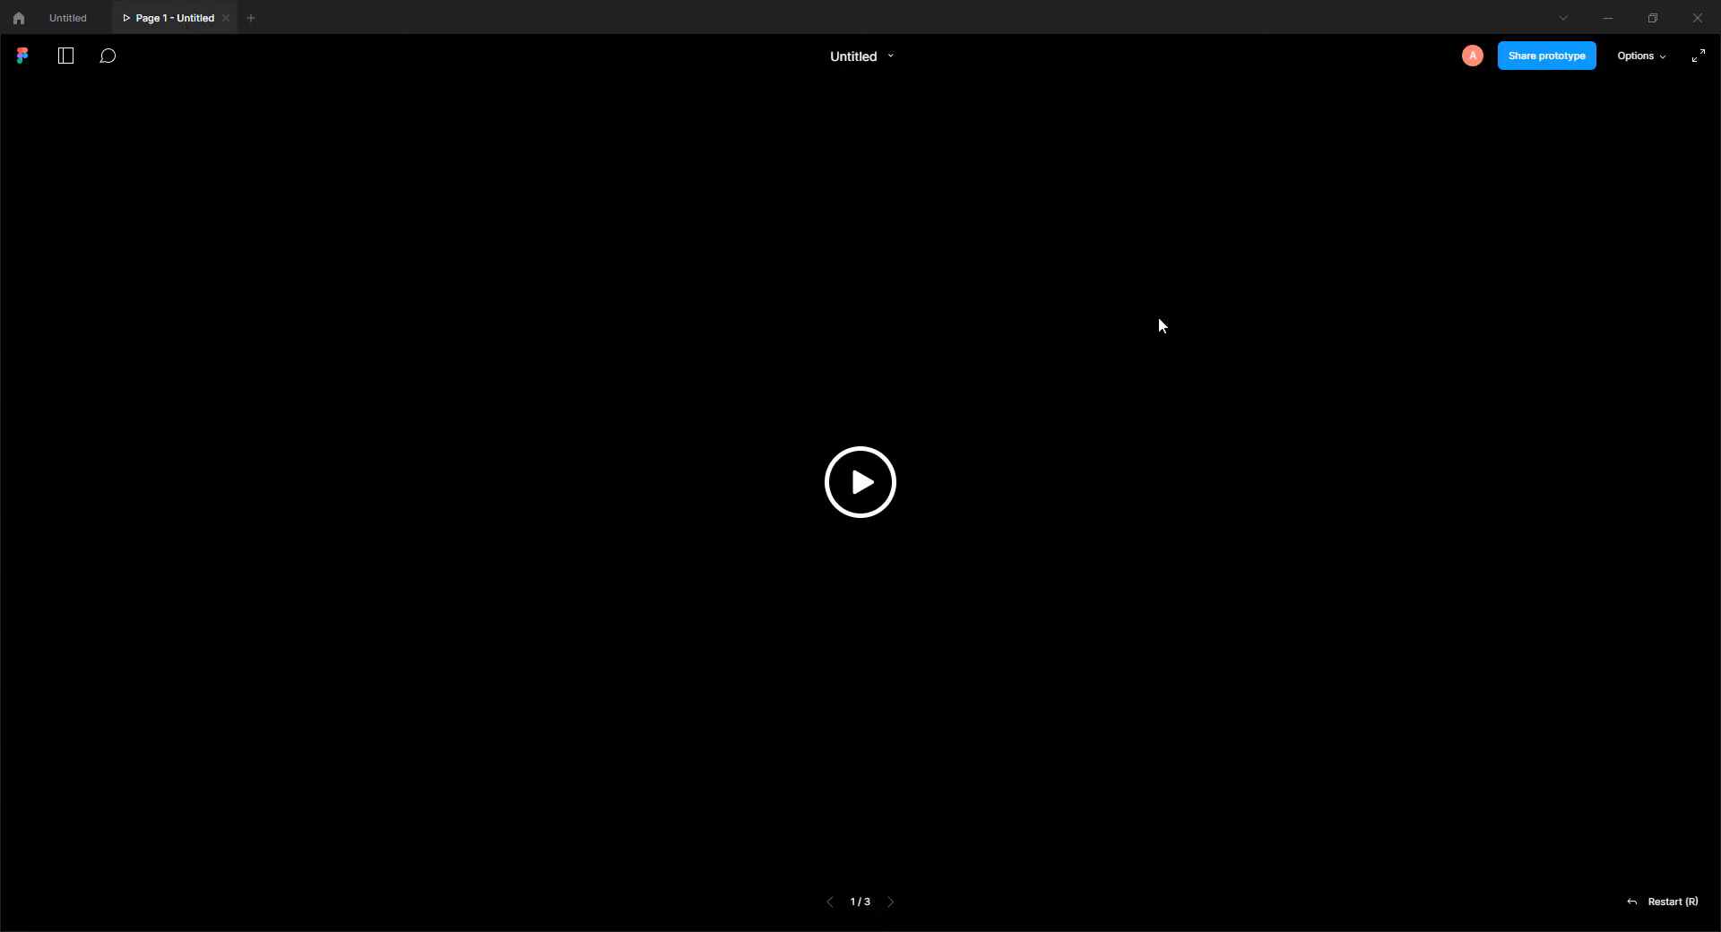
{"action": "left_click", "coordinate": [860, 484]}
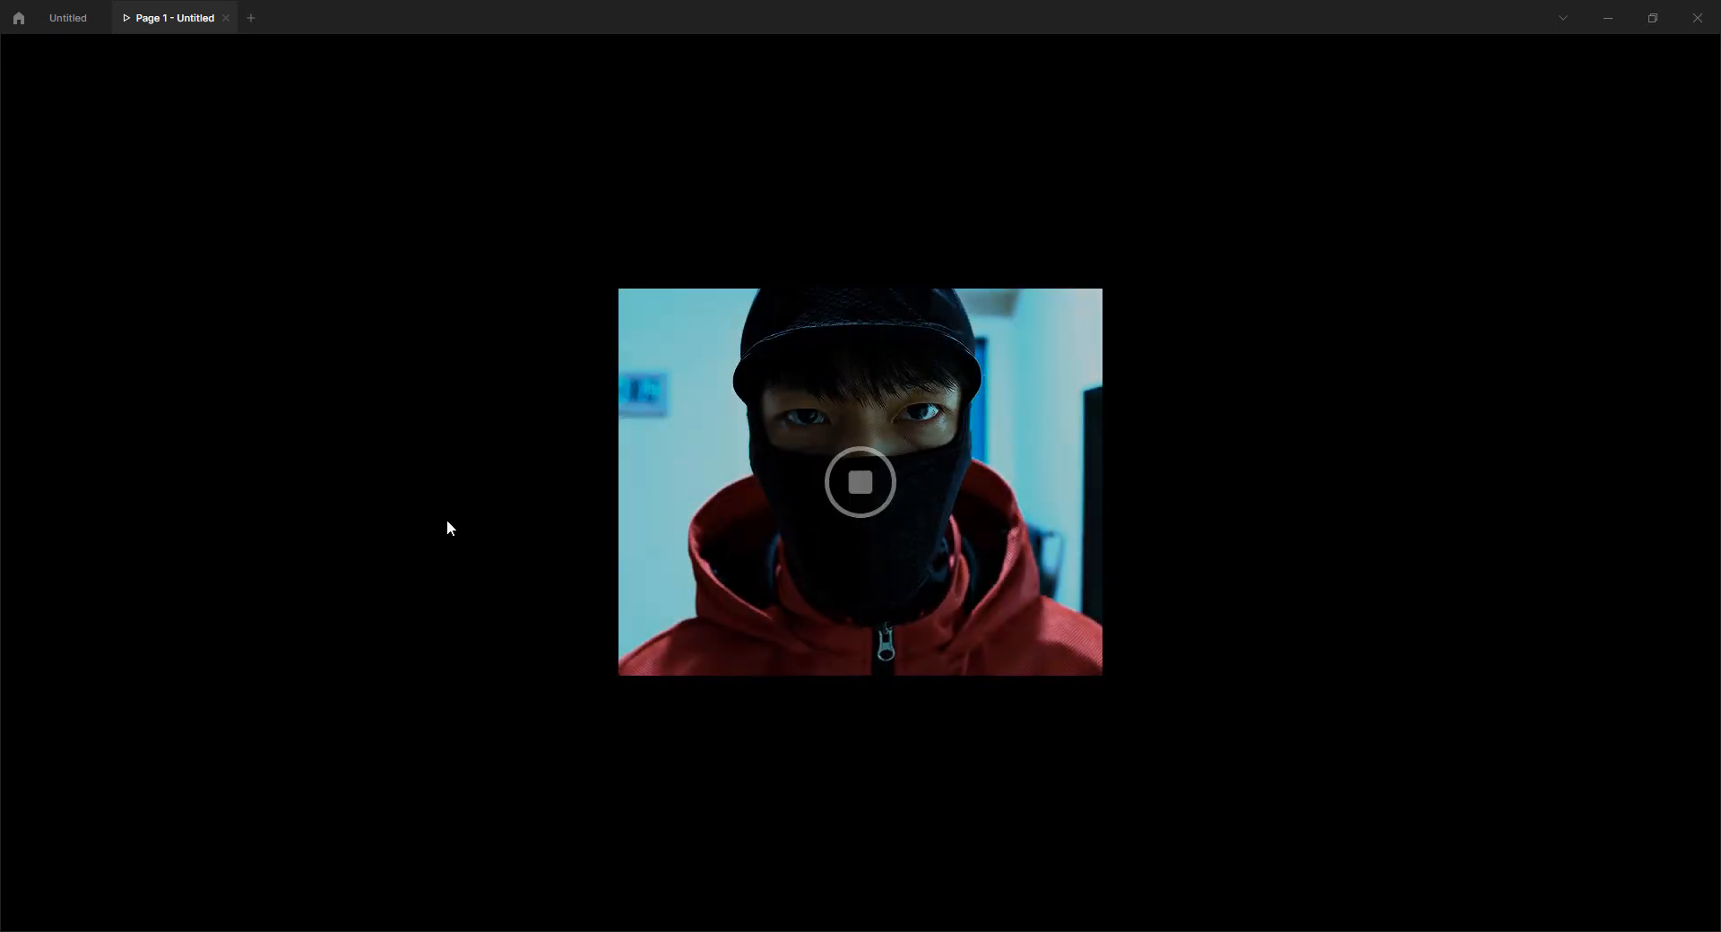
{"action": "mouse_move", "coordinate": [829, 541]}
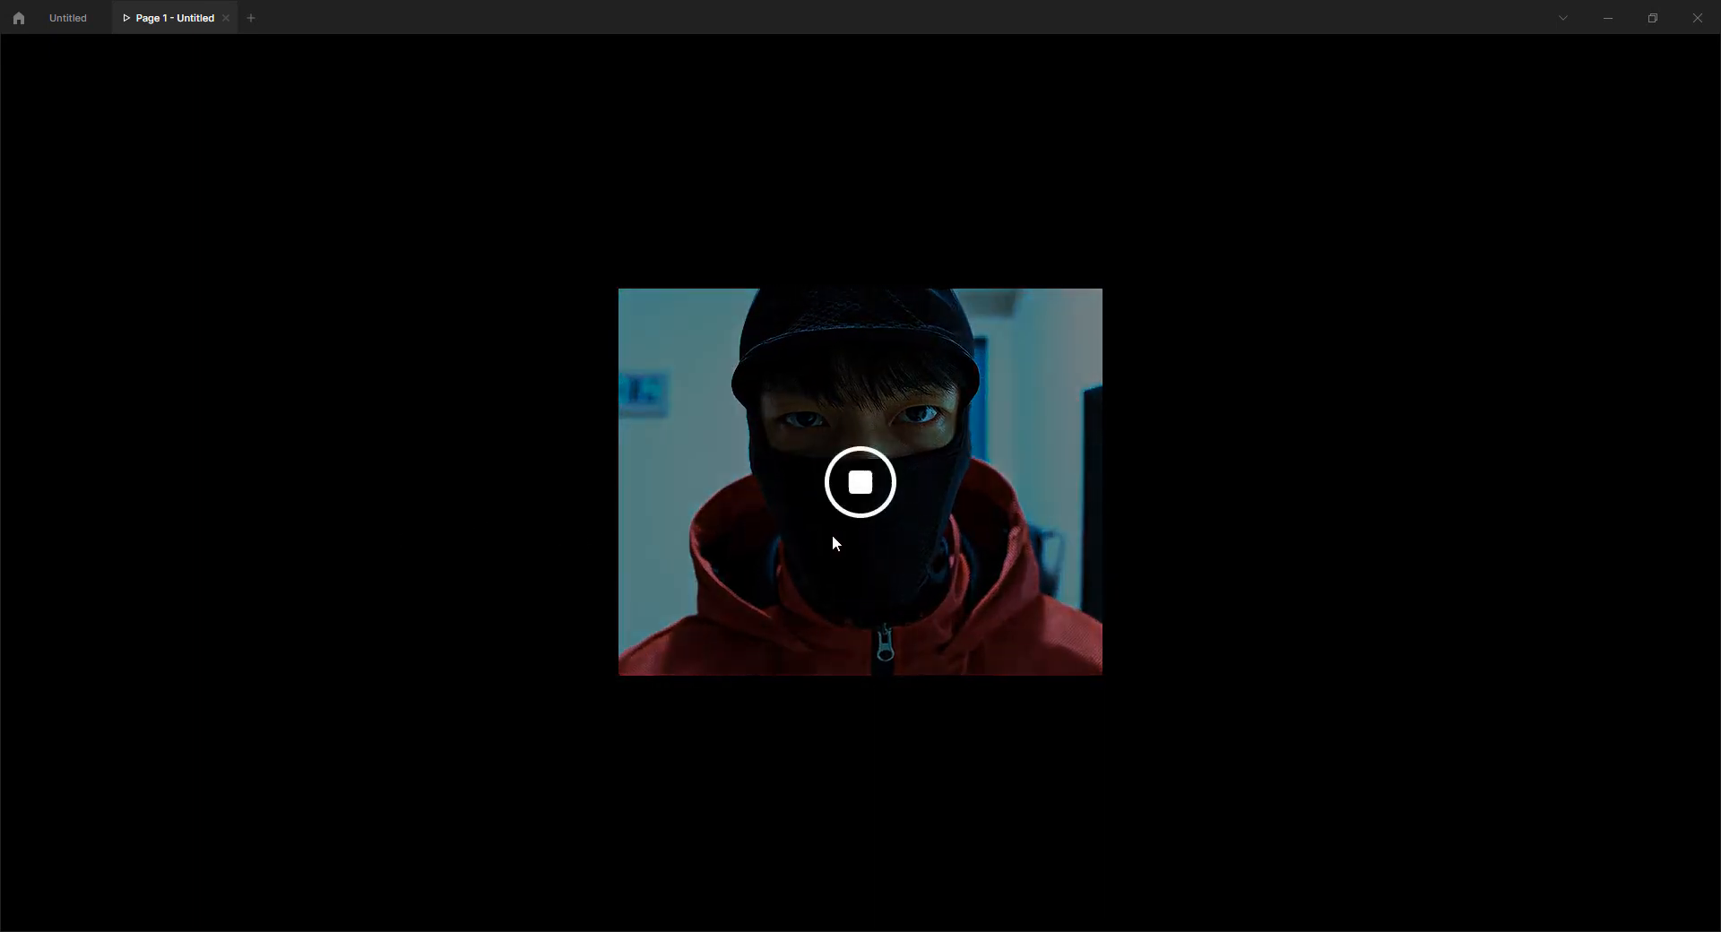
{"action": "left_click", "coordinate": [864, 487]}
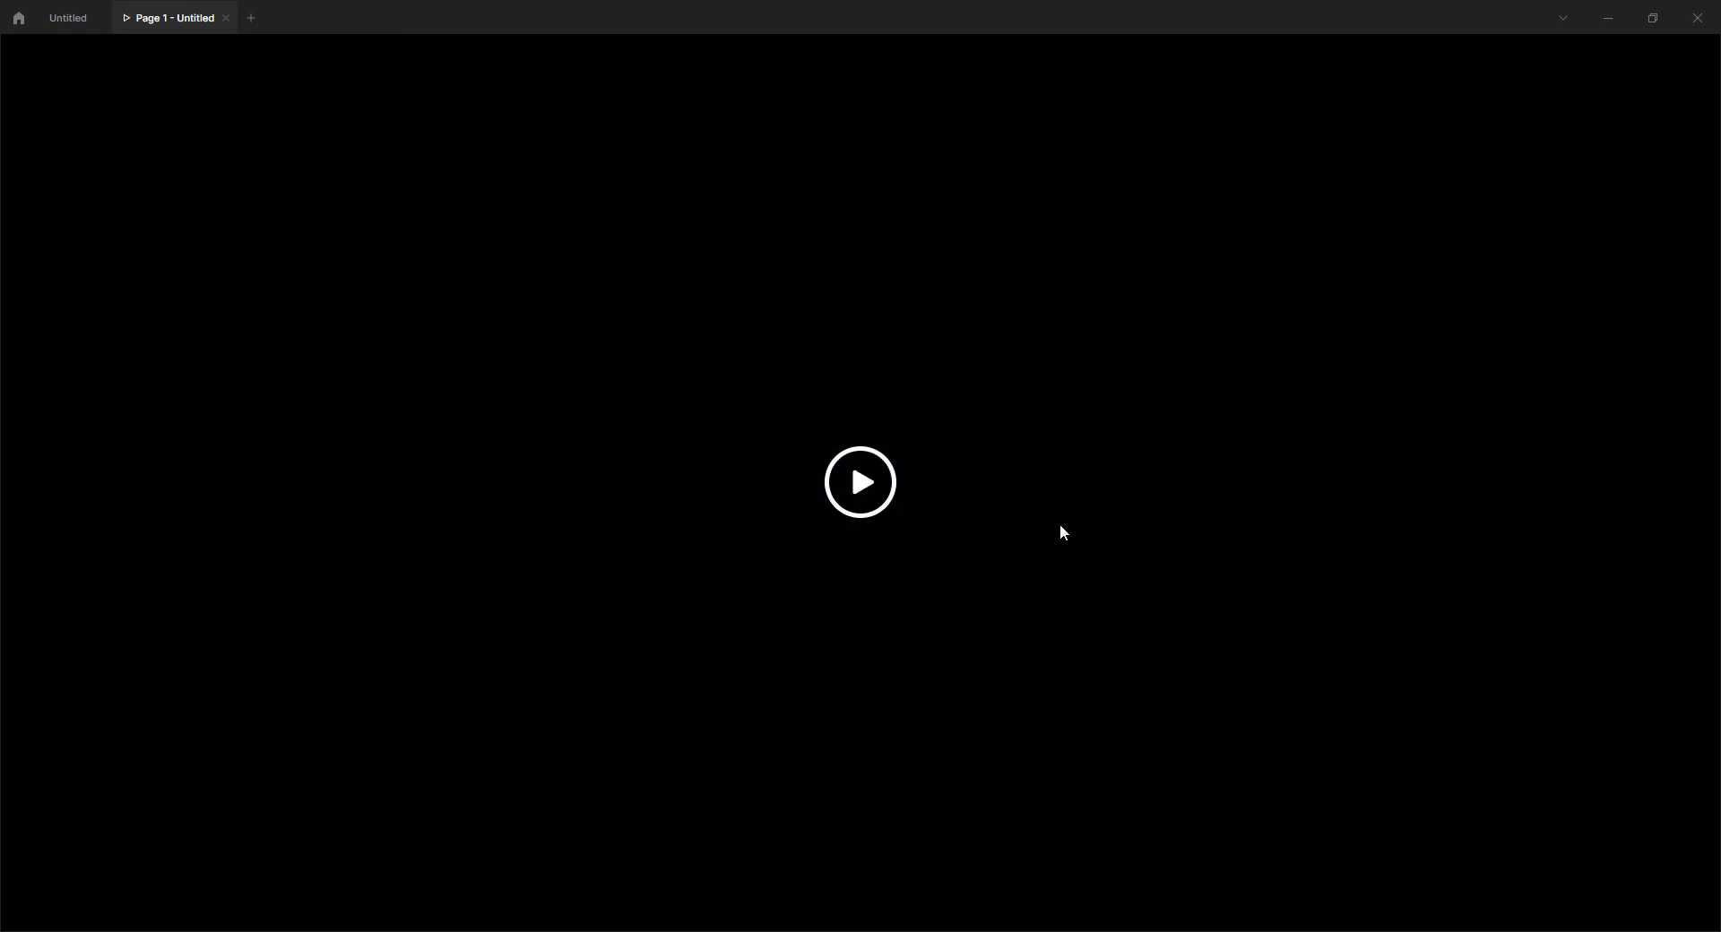
{"action": "left_click", "coordinate": [873, 516]}
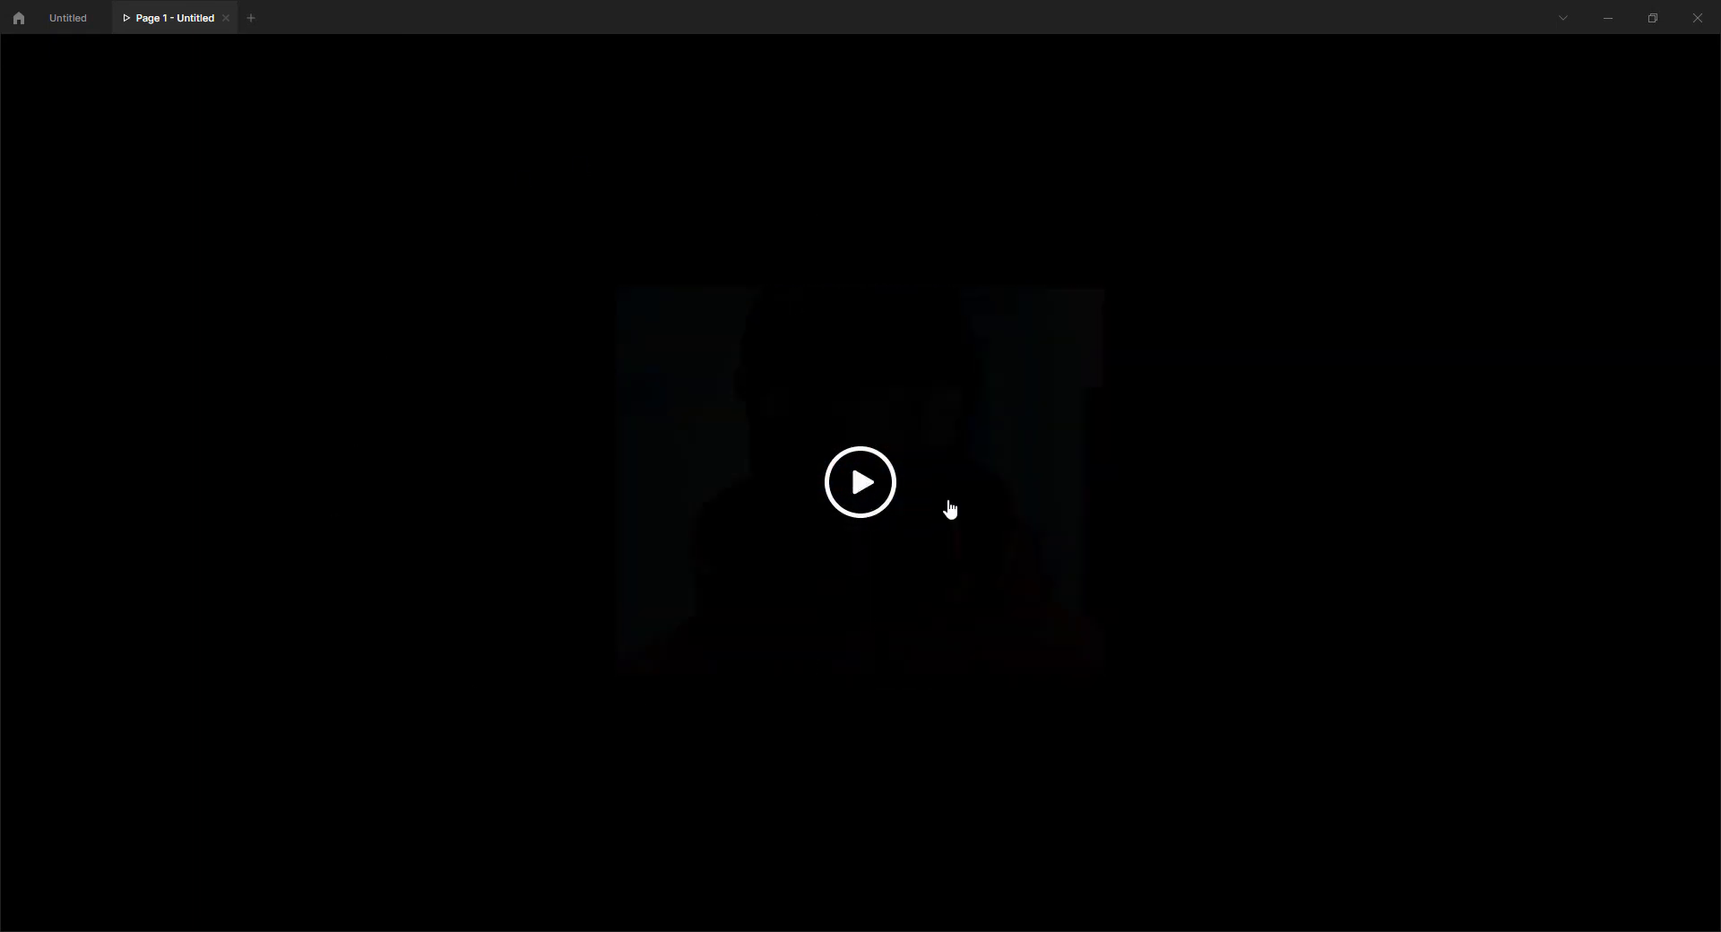